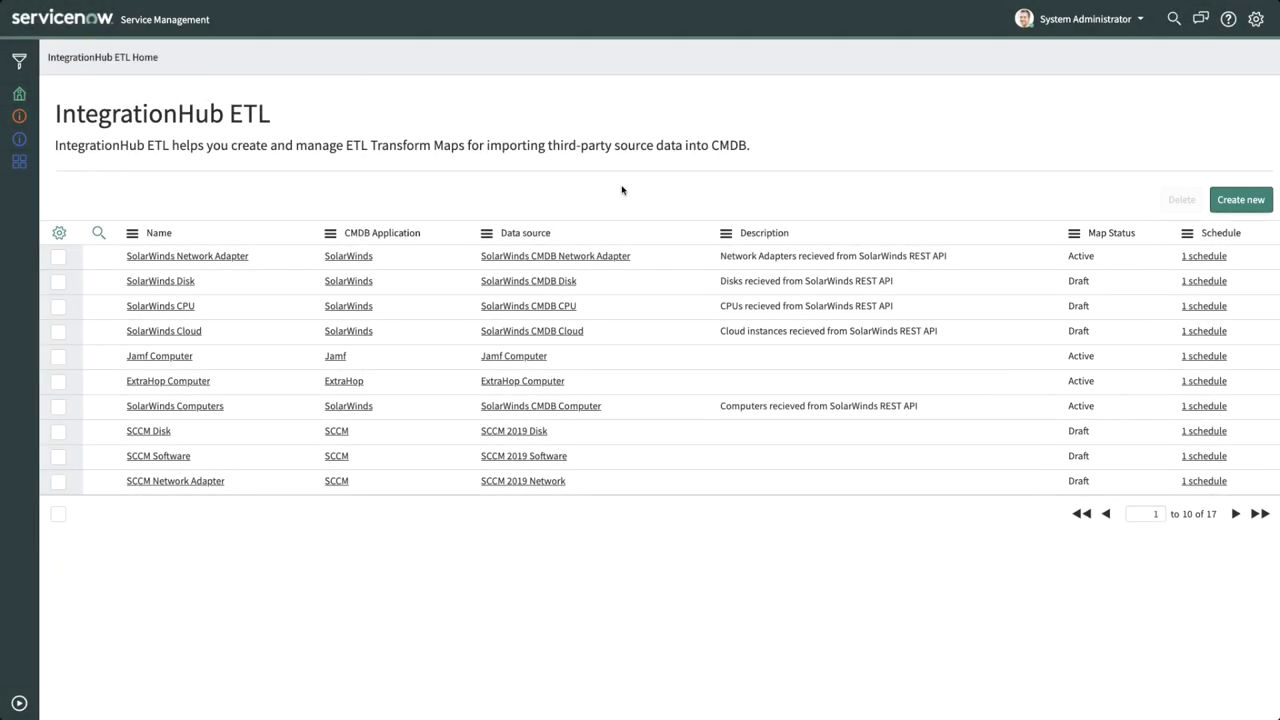
# Start a new ETL Transform Map with application name Computer Data and Manual Entry discovery source
pyautogui.click(1241, 200)
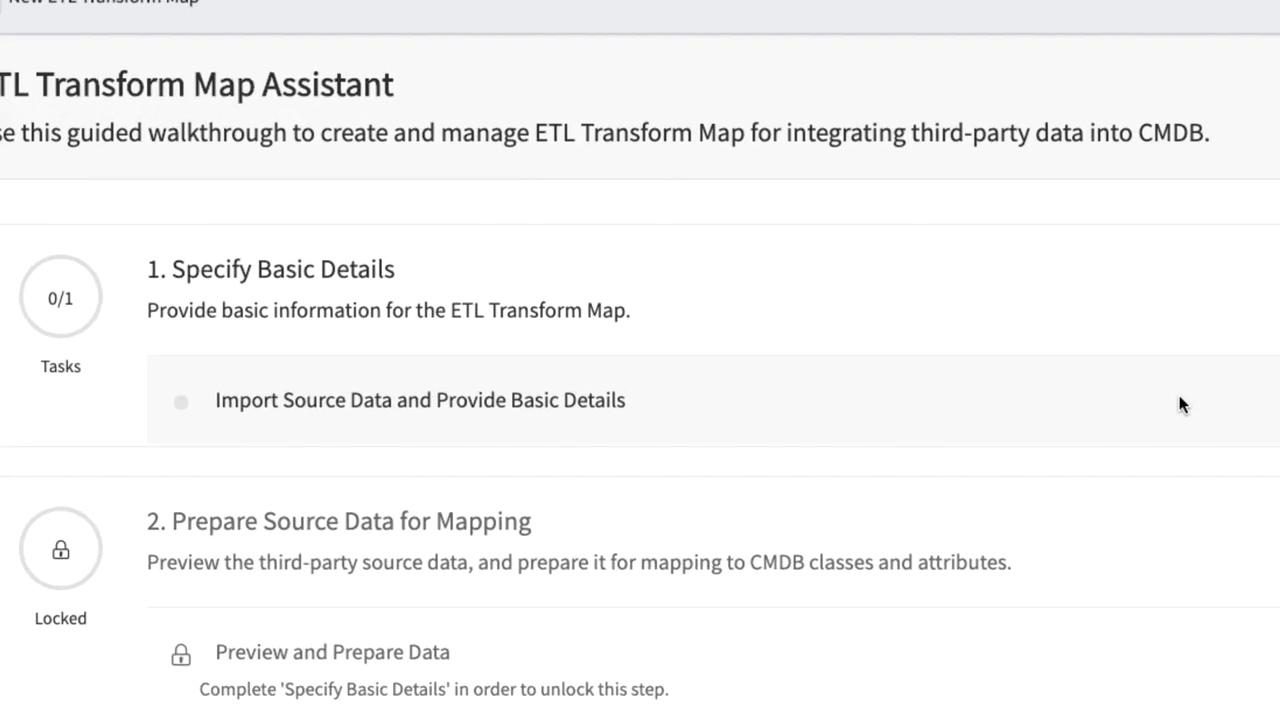
pyautogui.click(1173, 406)
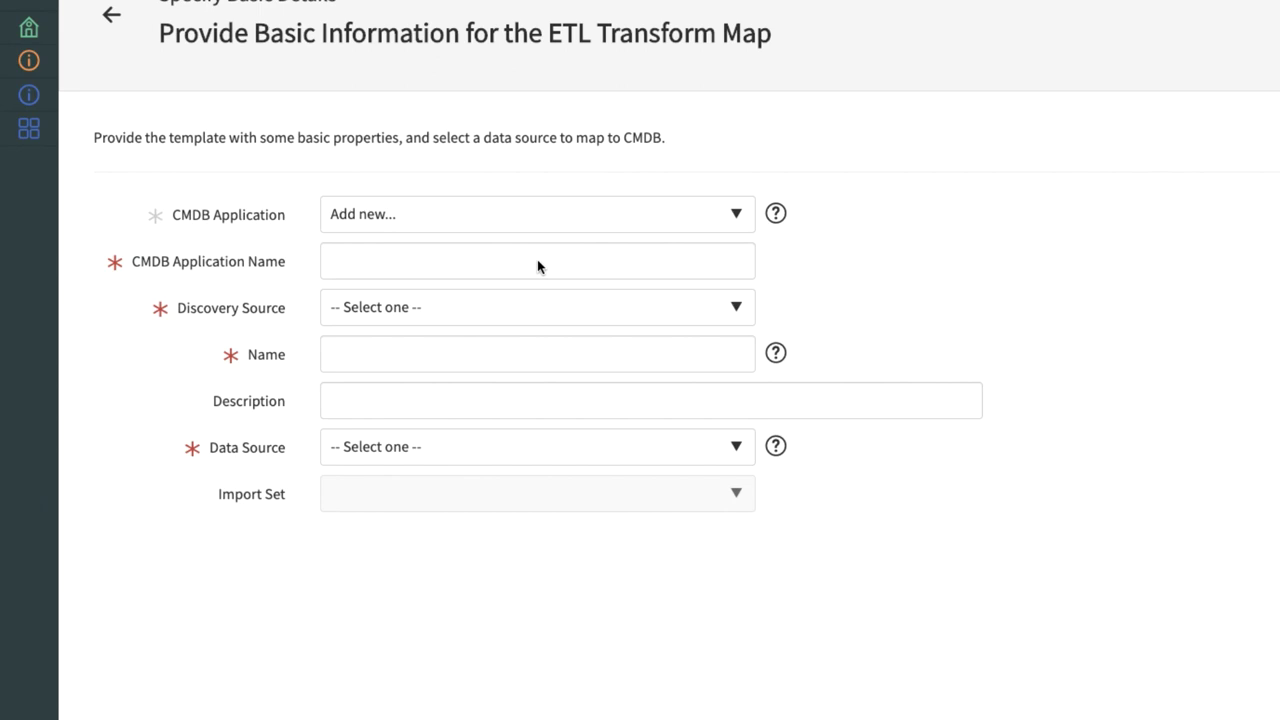
pyautogui.click(673, 276)
pyautogui.write('Computer Data')
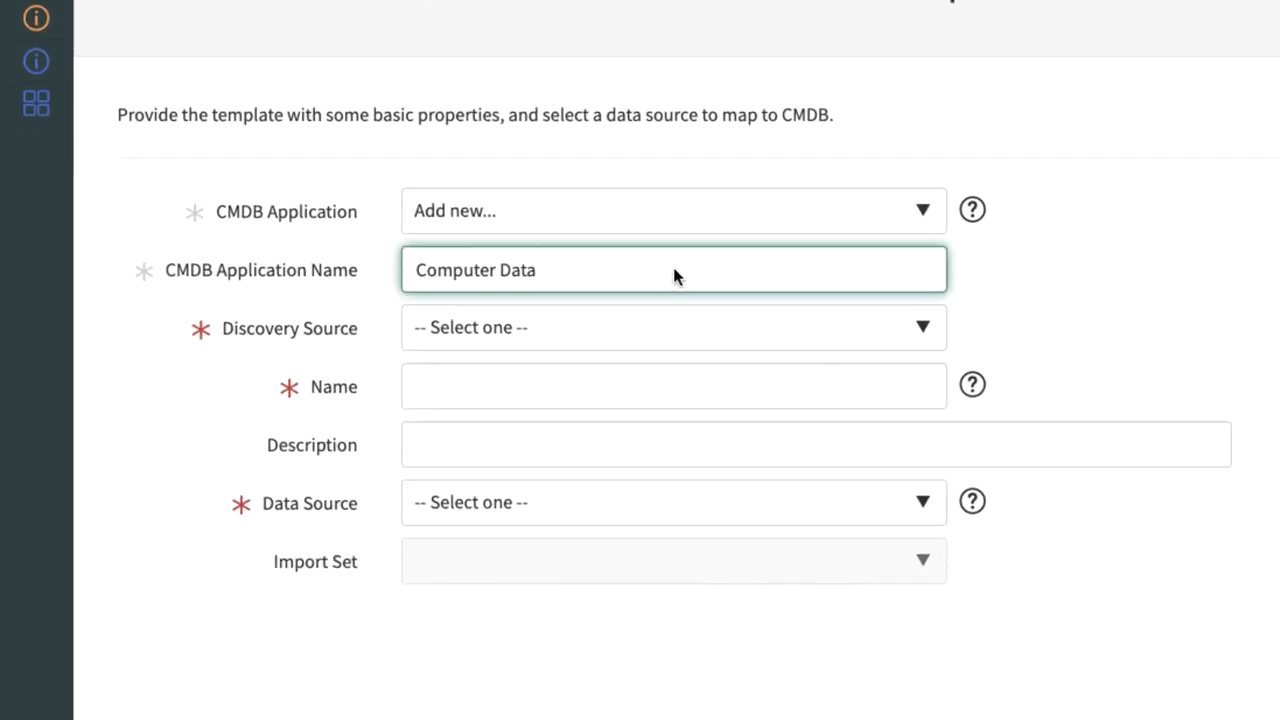
pyautogui.click(673, 328)
pyautogui.write('man')
pyautogui.press('Down')
pyautogui.press('Return')
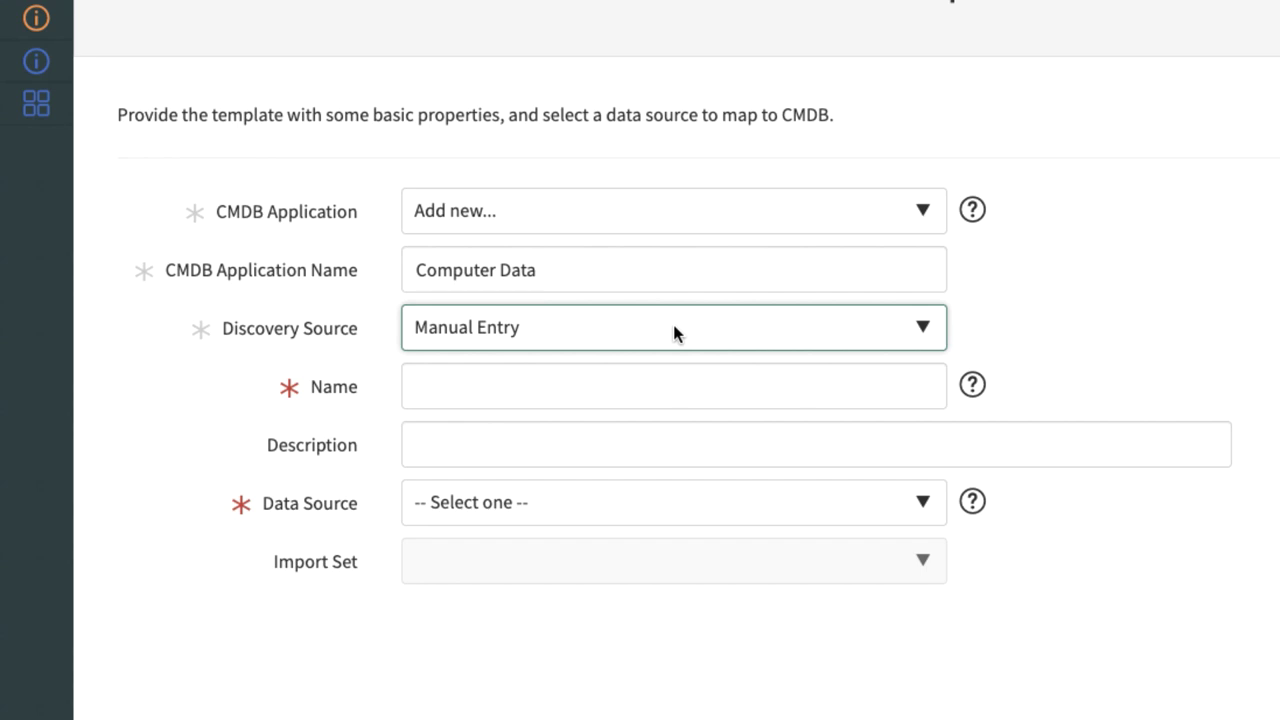
# Name the map 'Get Computer Data', describe it as creating computers and file systems, and choose Computer data source
pyautogui.click(691, 390)
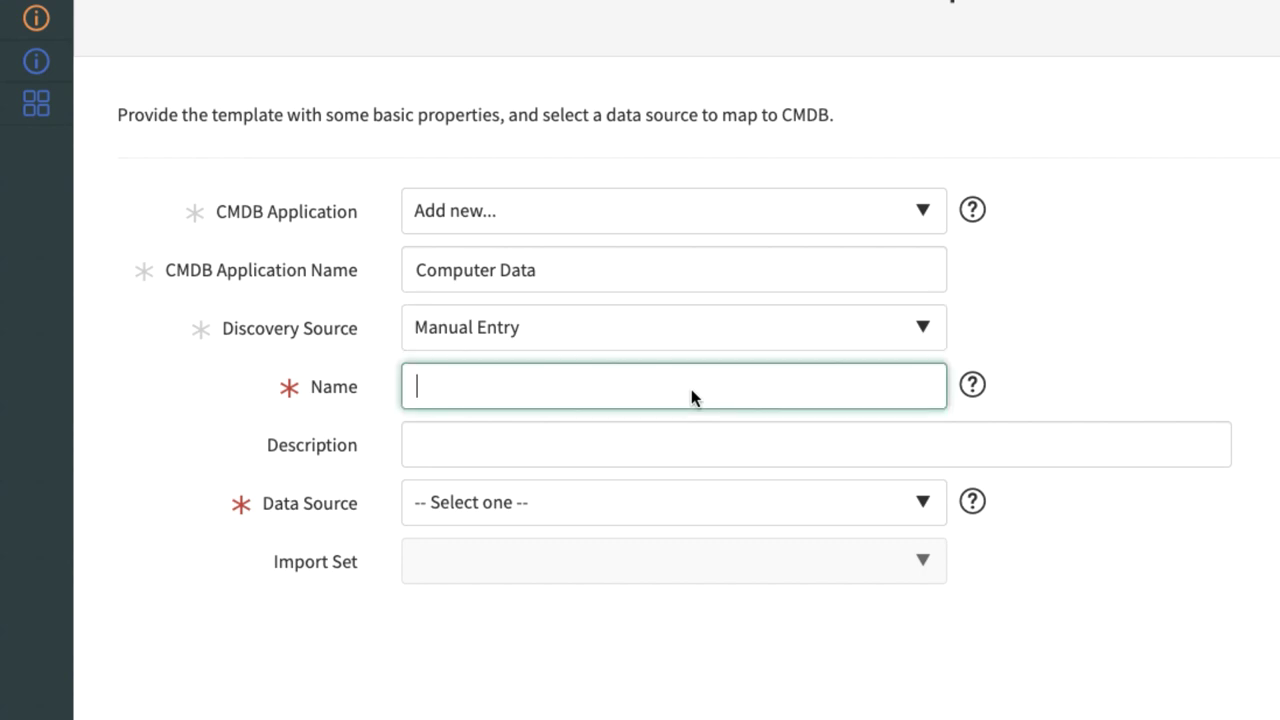
pyautogui.write('Get Computer Data')
pyautogui.press('Tab')
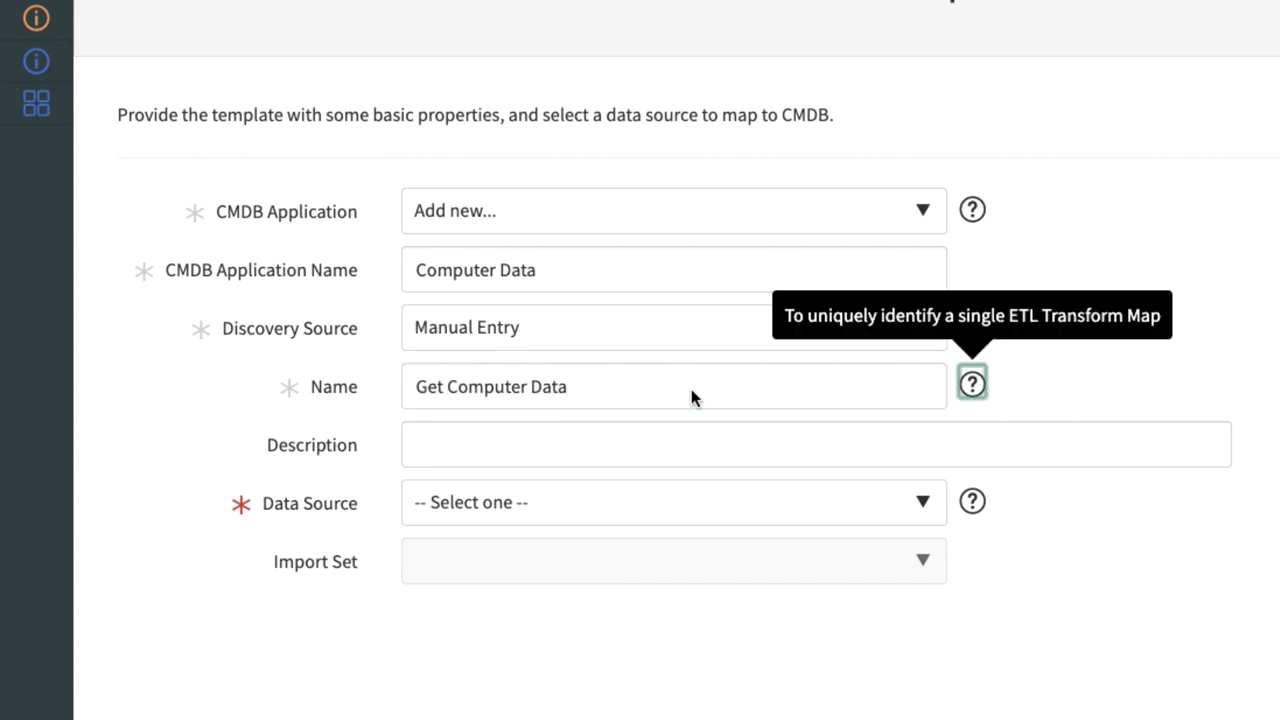
pyautogui.click(684, 441)
pyautogui.write('This will create computers and file systems')
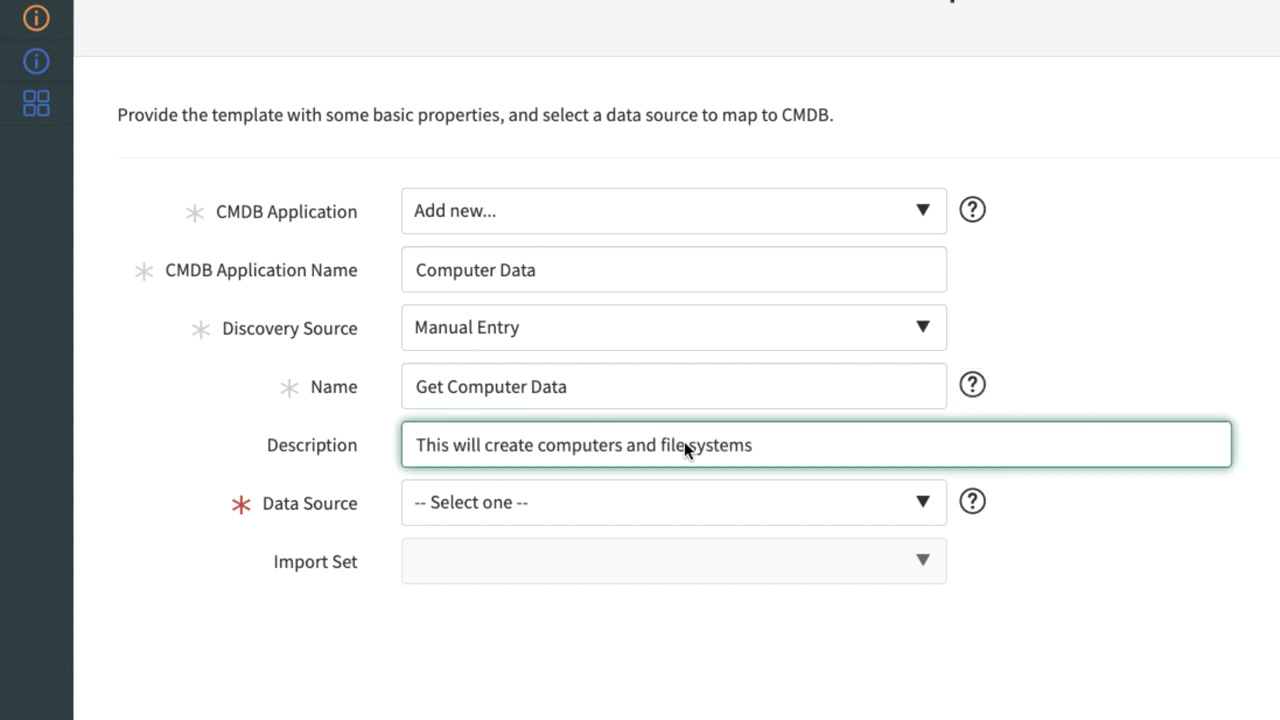
pyautogui.click(682, 518)
pyautogui.write('com')
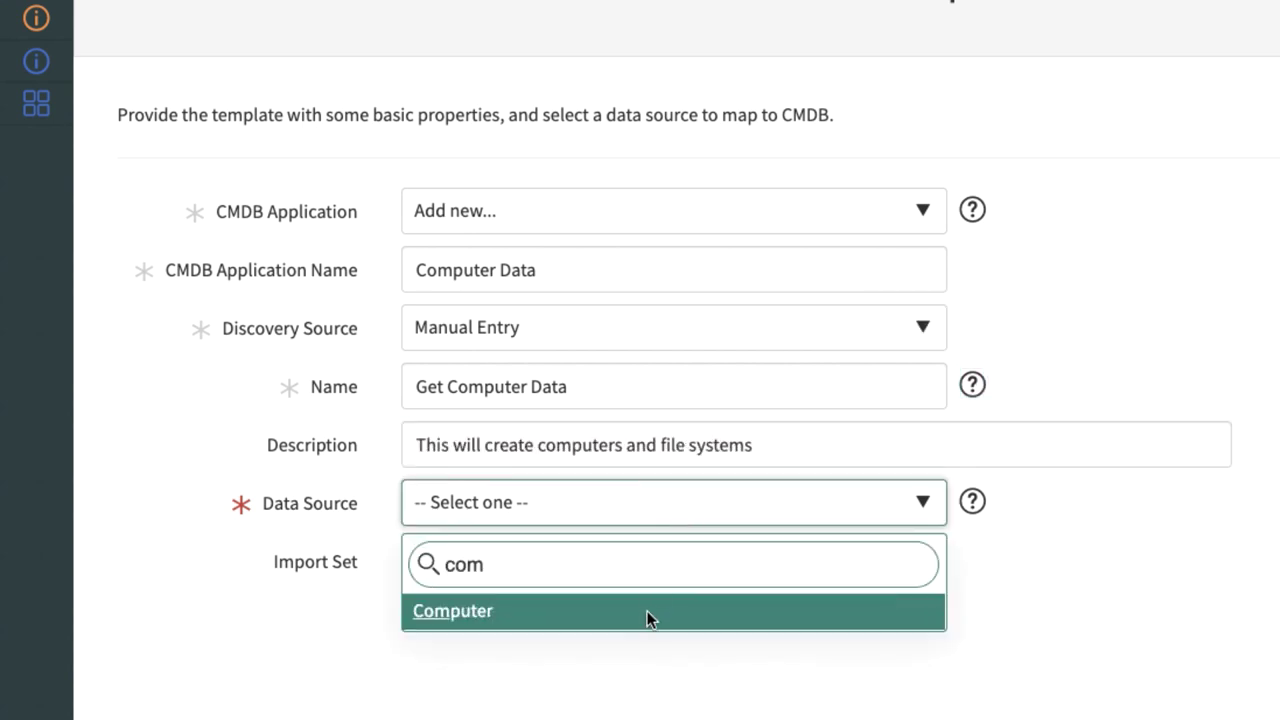
pyautogui.click(647, 611)
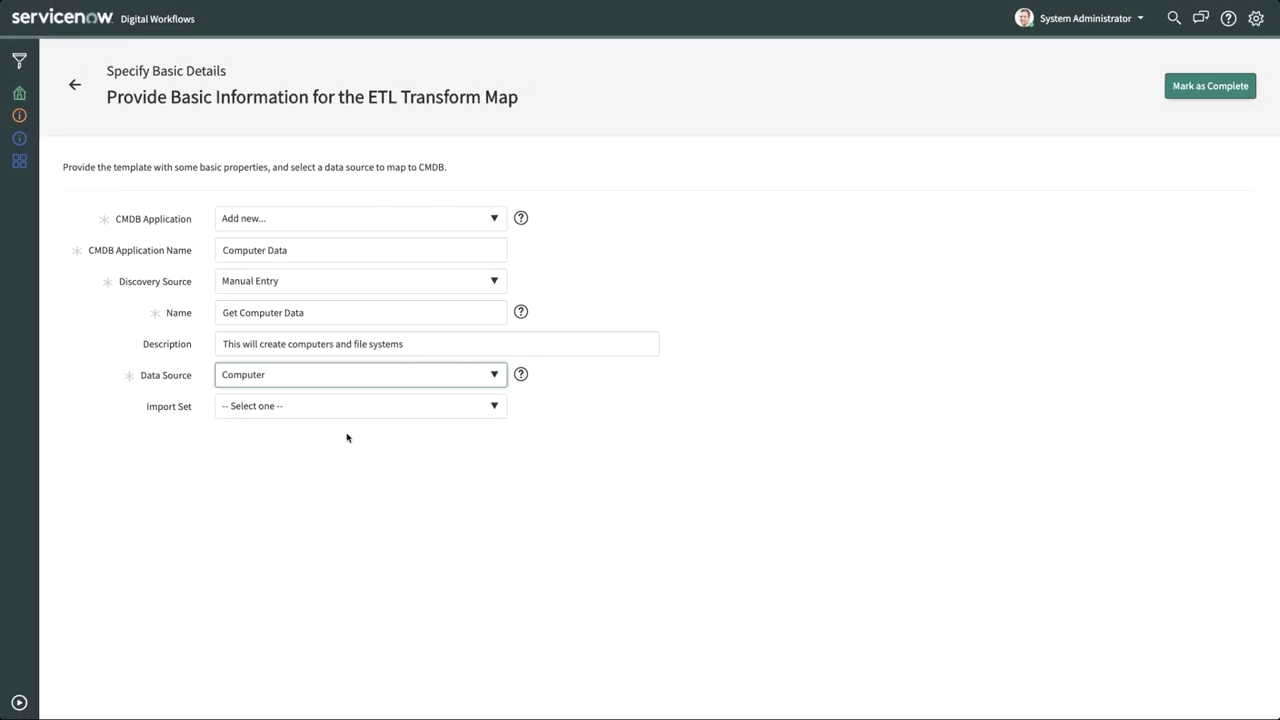
# Complete the basic details task and open Preview and Prepare Data
pyautogui.click(1210, 88)
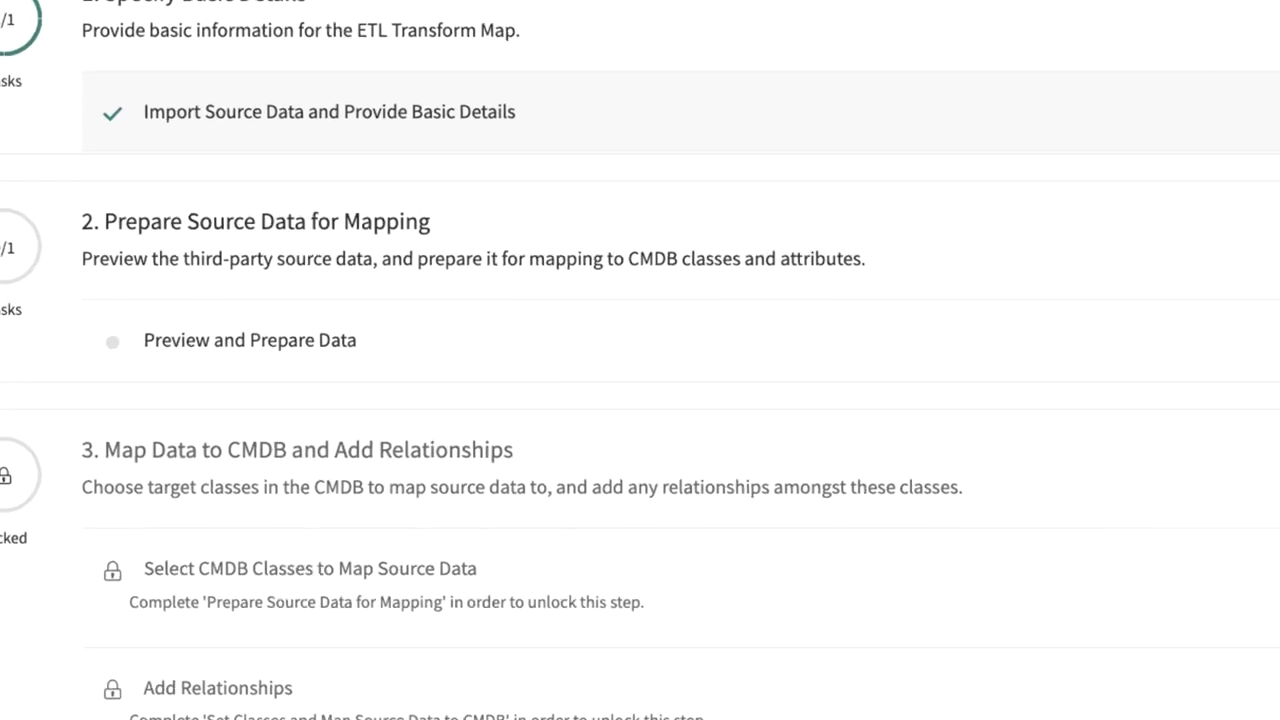
pyautogui.click(1014, 323)
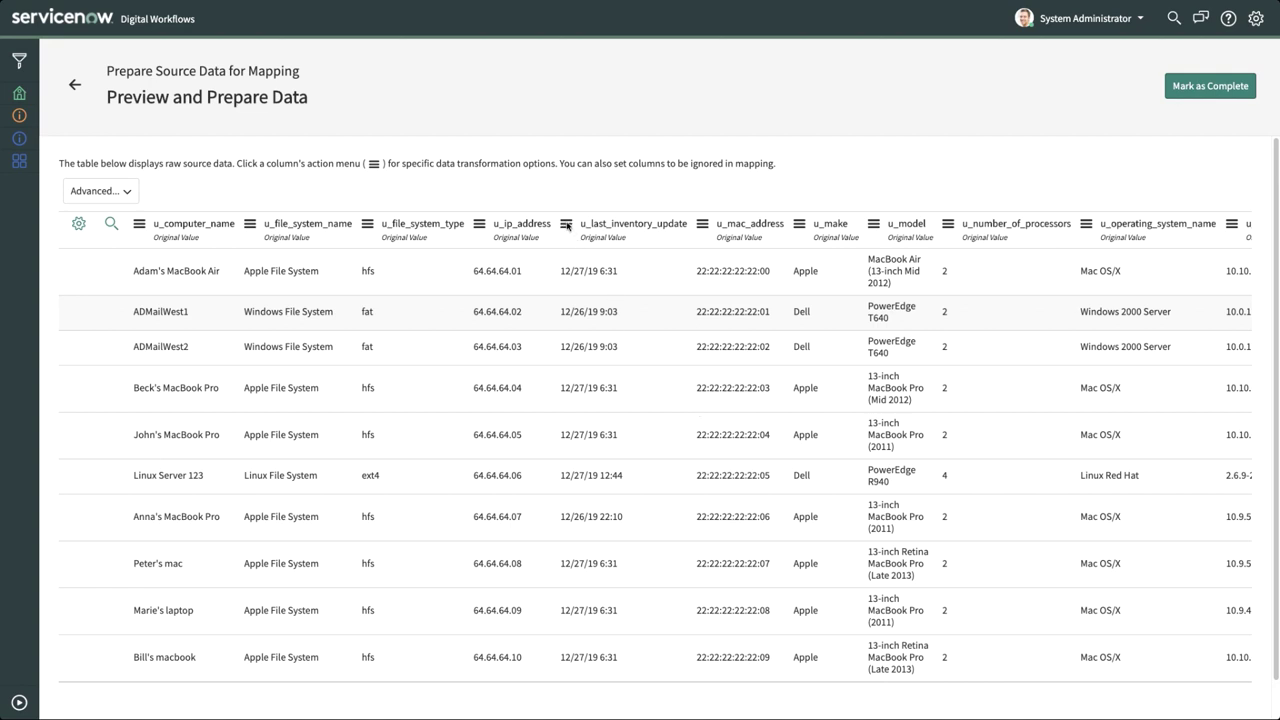
# Add a Convert to Date transform on u_last_inventory_update with source format MM/dd/yy hh:mm
pyautogui.click(566, 224)
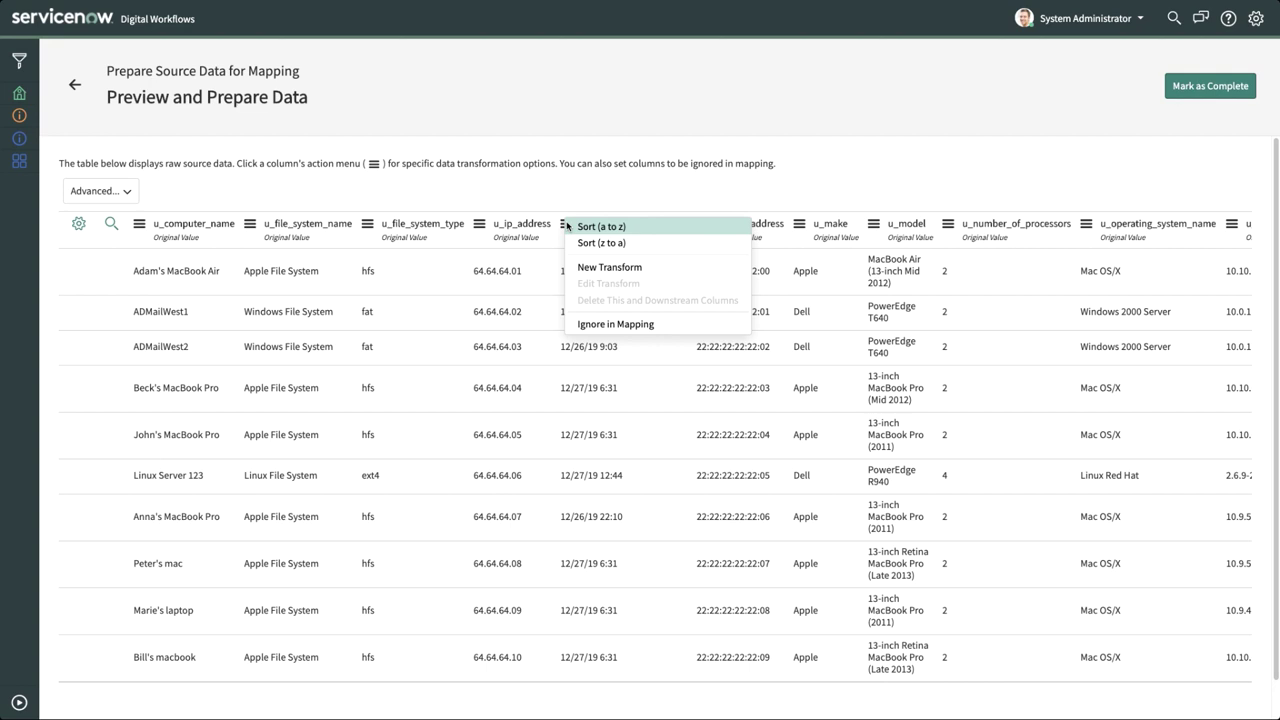
pyautogui.click(658, 272)
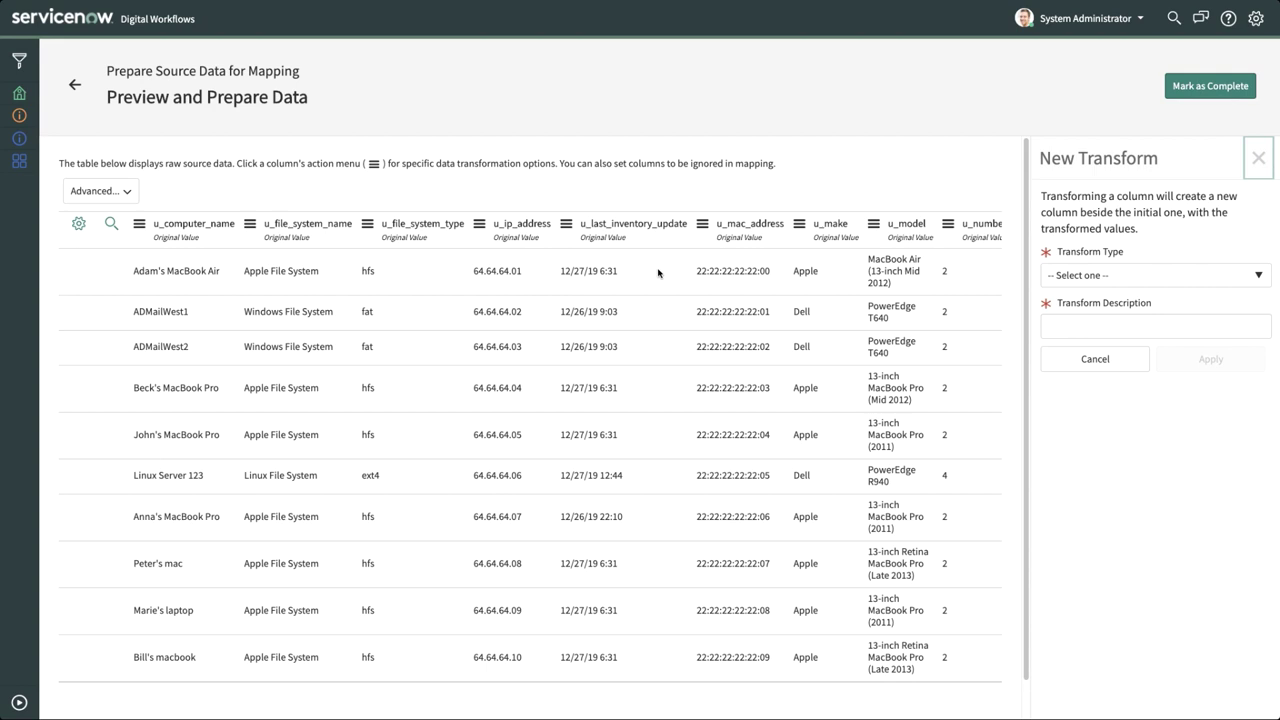
pyautogui.click(1157, 280)
pyautogui.write('conv')
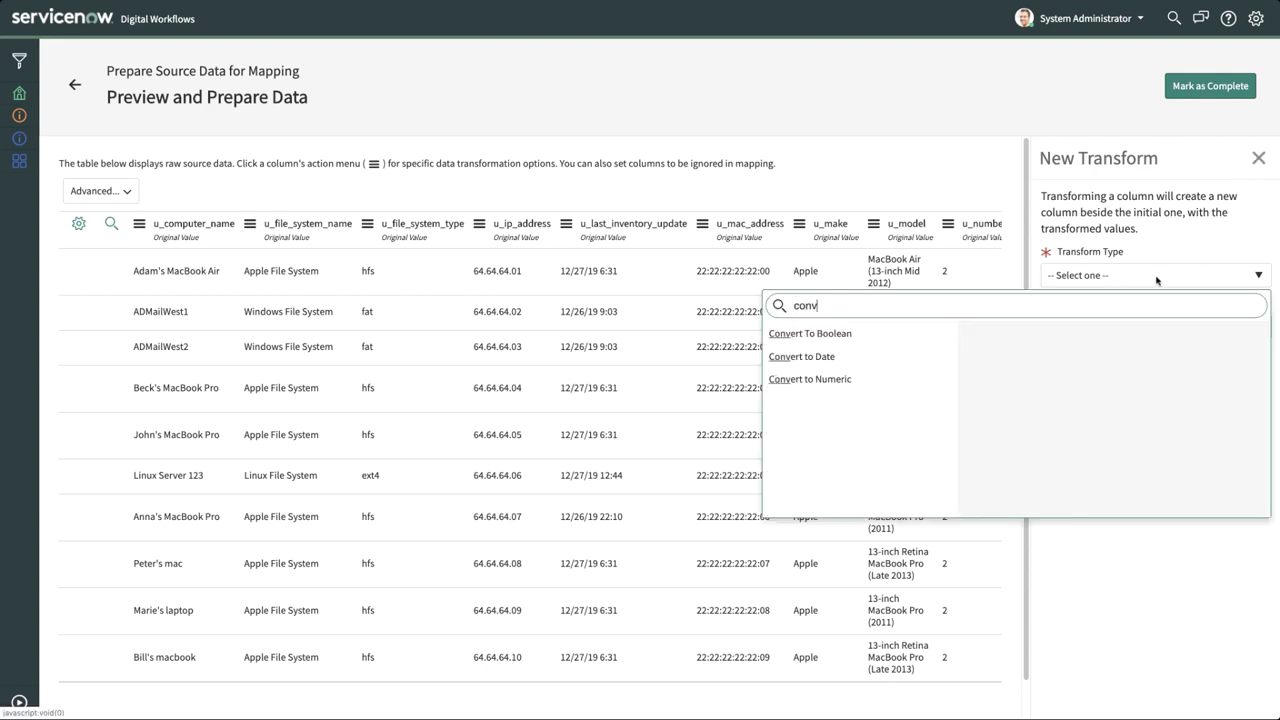
pyautogui.click(862, 358)
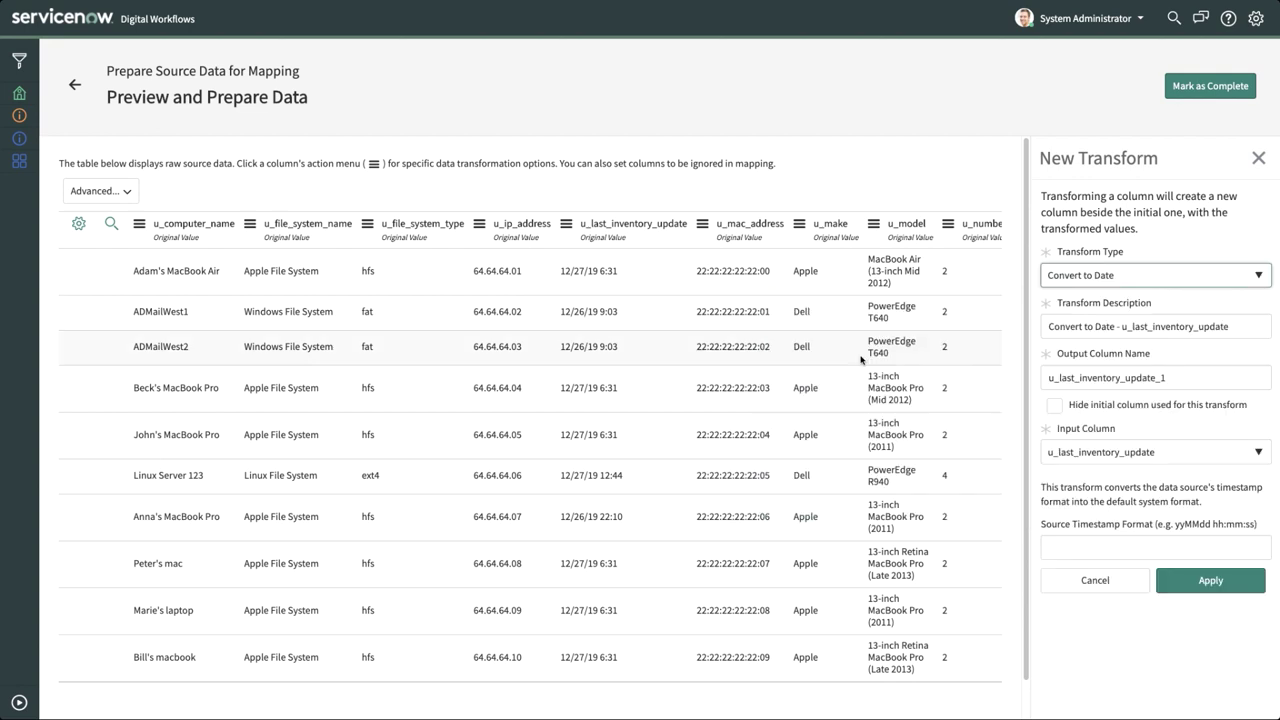
pyautogui.click(1156, 550)
pyautogui.write('MM/dd/yy hh:mm')
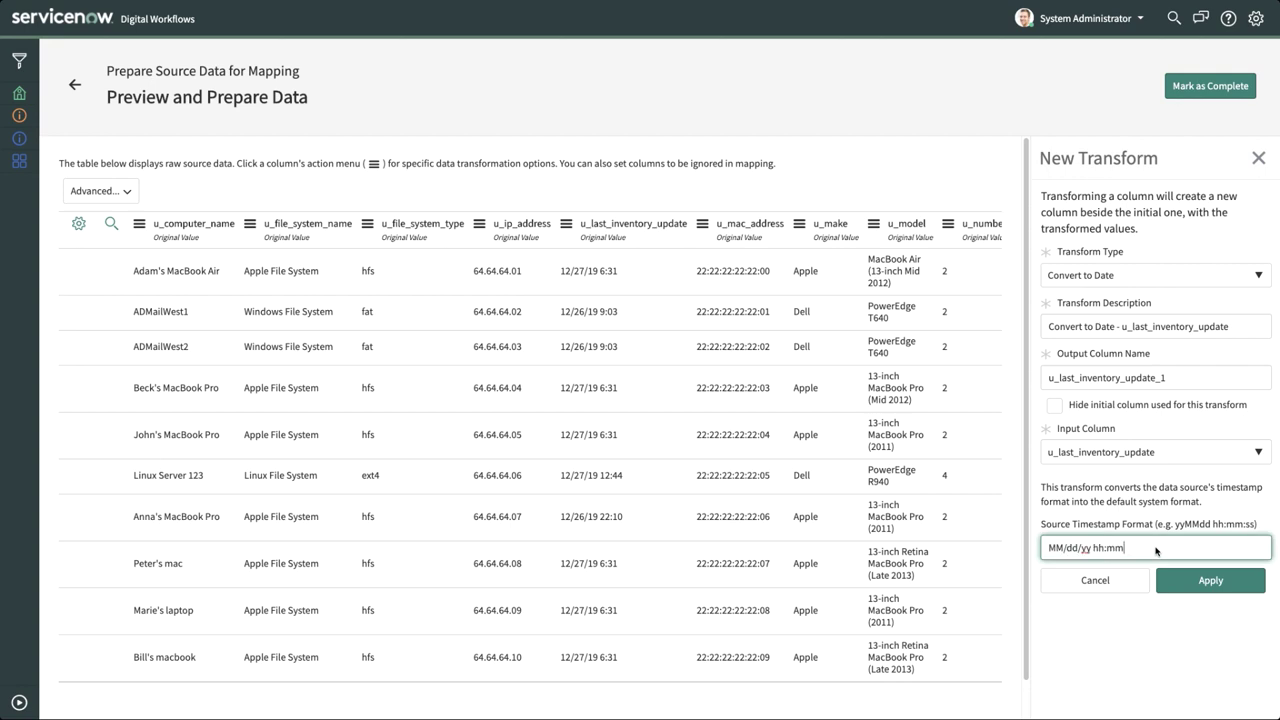
# Apply the date conversion, then concatenate u_operating_system_name and u_operating_system_version into operating_system
pyautogui.click(1210, 580)
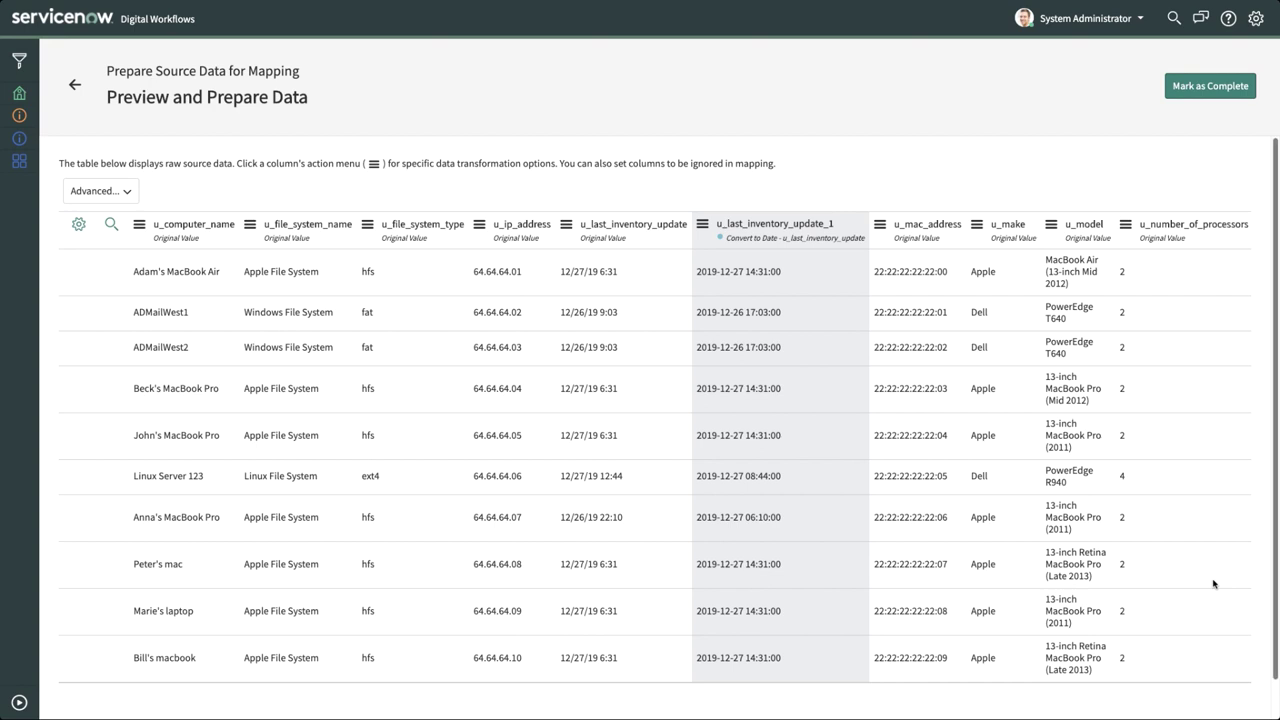
pyautogui.scroll(-1, 1266, 694)
pyautogui.hscroll(8, 1266, 694)
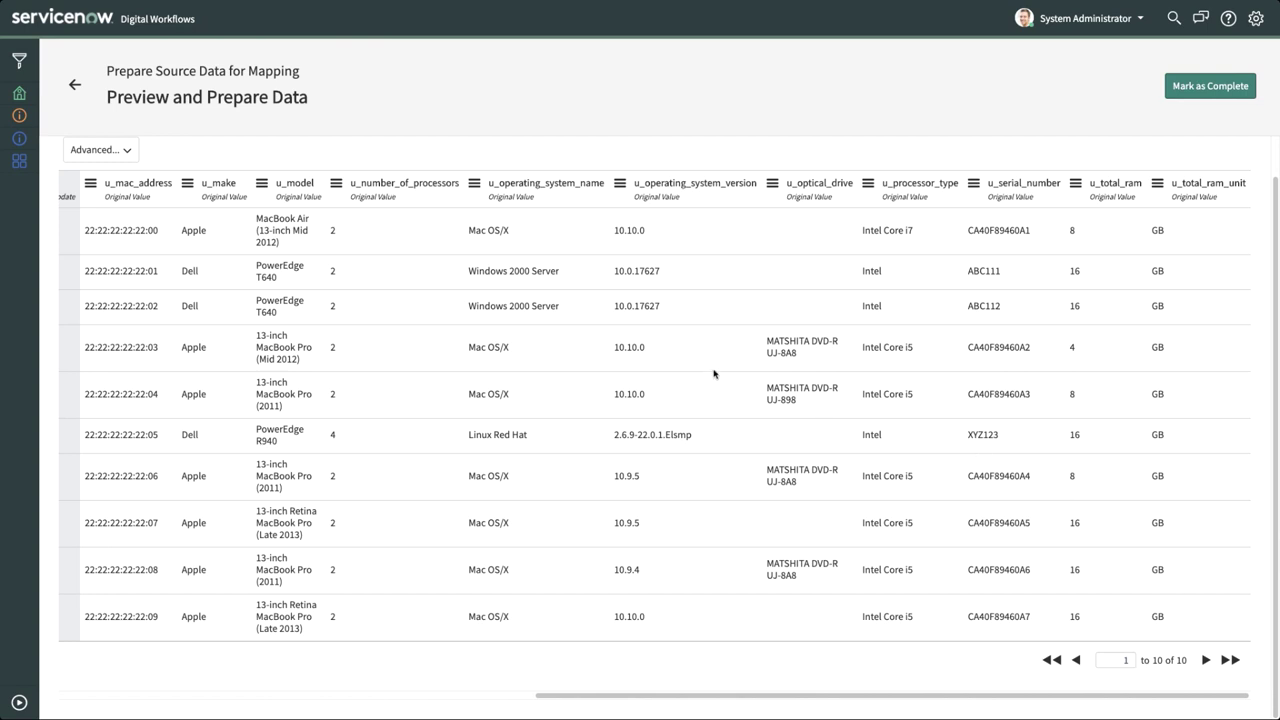
pyautogui.click(475, 184)
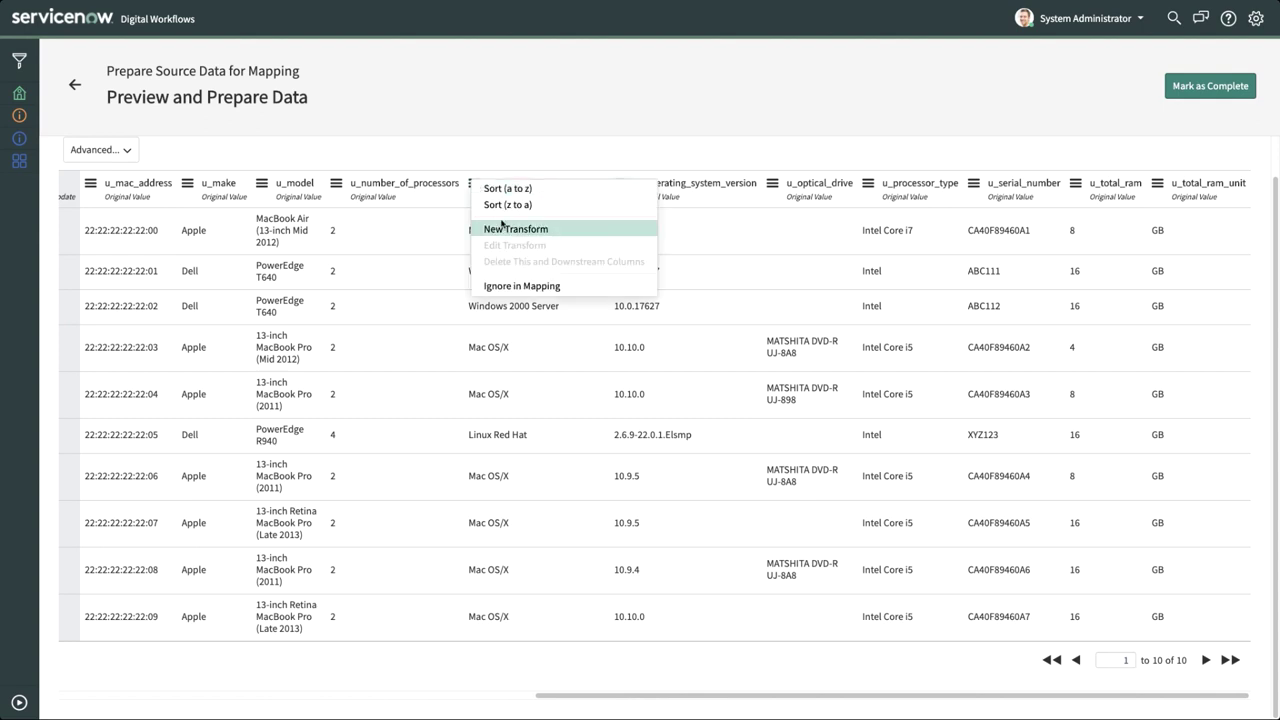
pyautogui.click(506, 230)
pyautogui.press('Down')
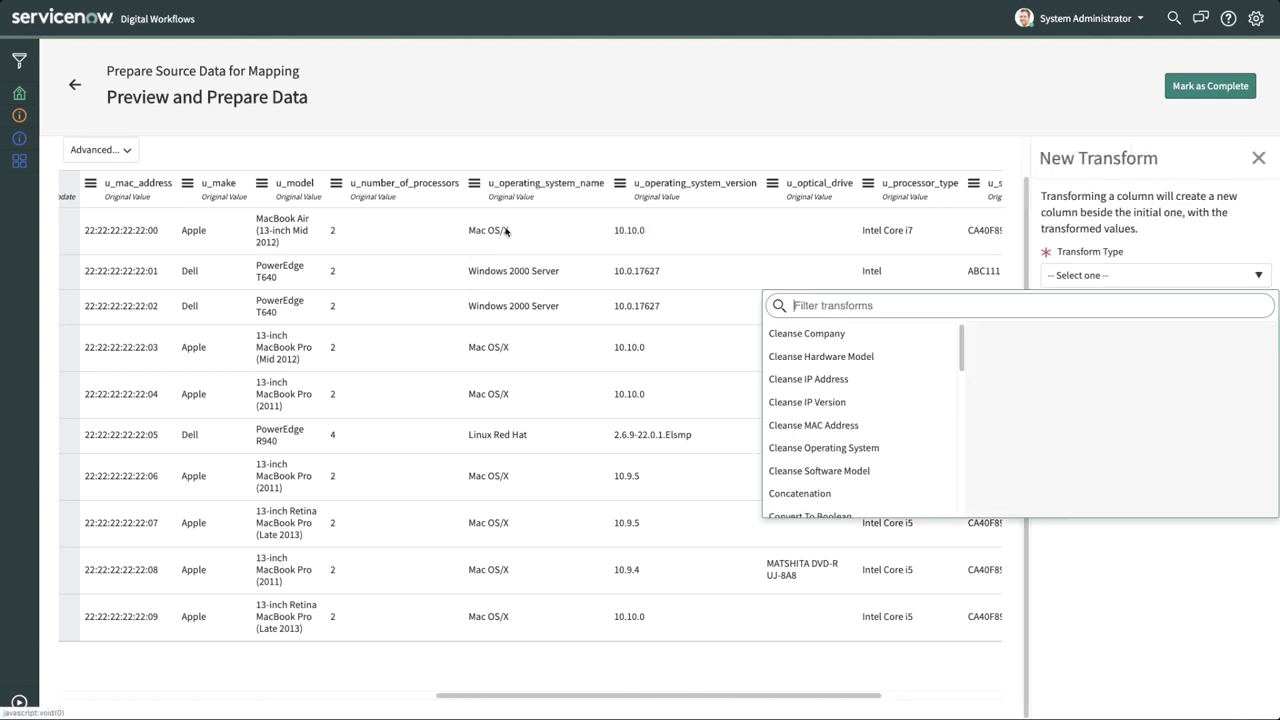
pyautogui.write('con')
pyautogui.click(799, 338)
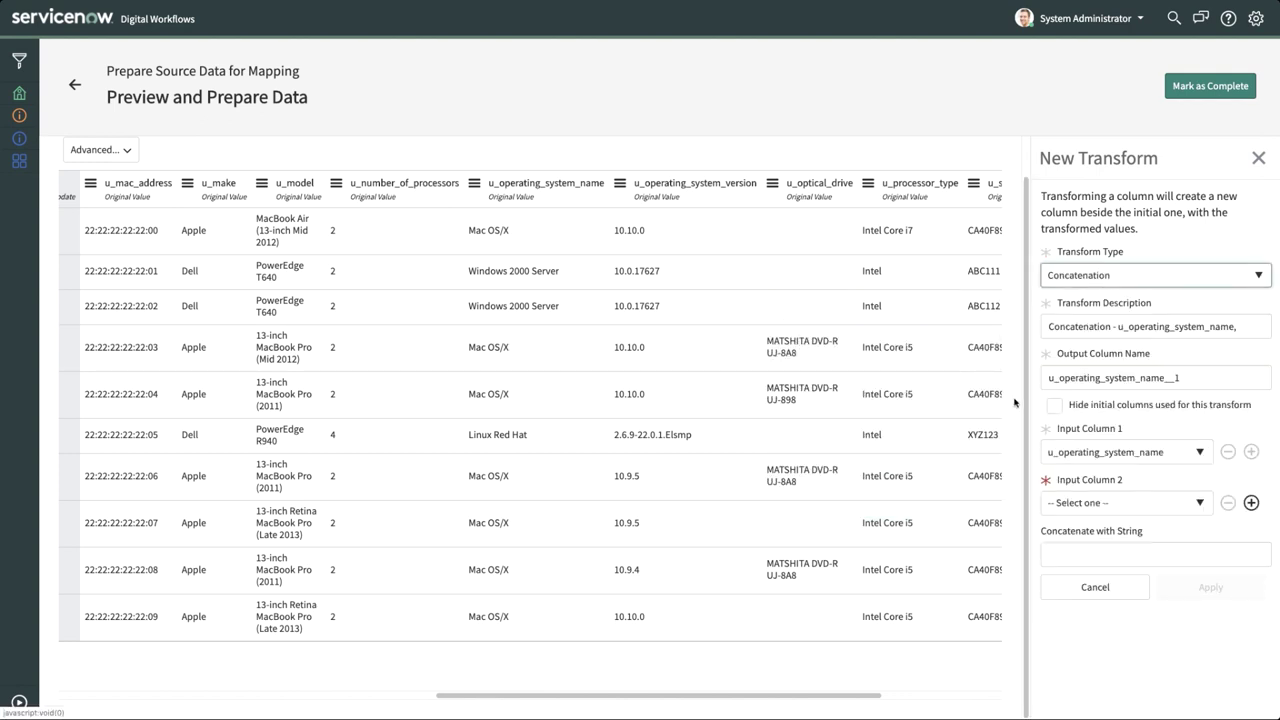
pyautogui.click(1144, 503)
pyautogui.write('oper')
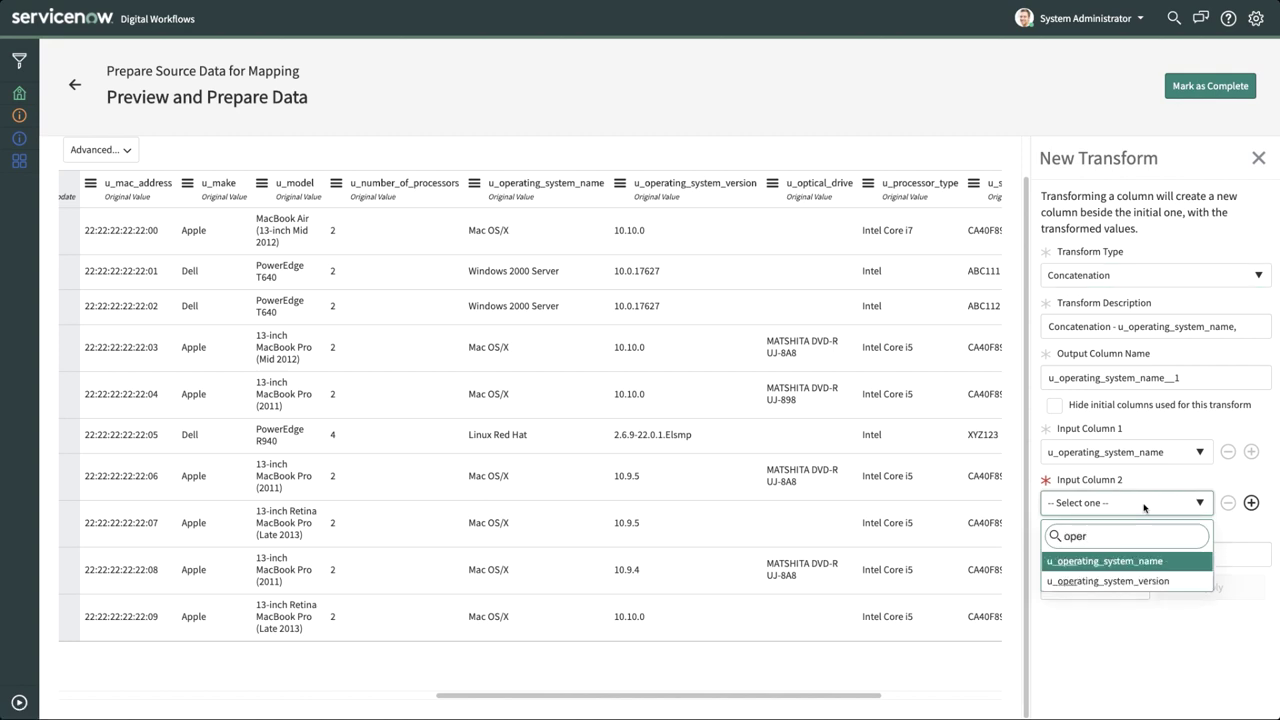
pyautogui.click(1150, 581)
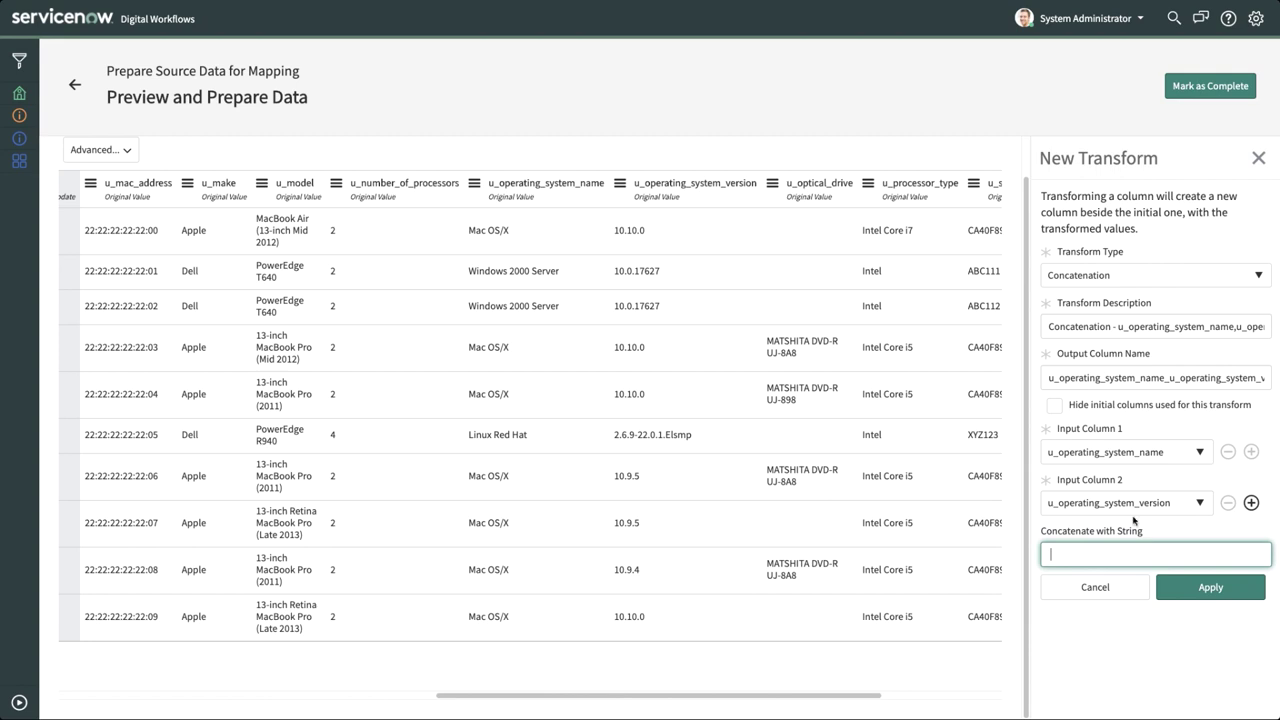
pyautogui.doubleClick(1159, 379)
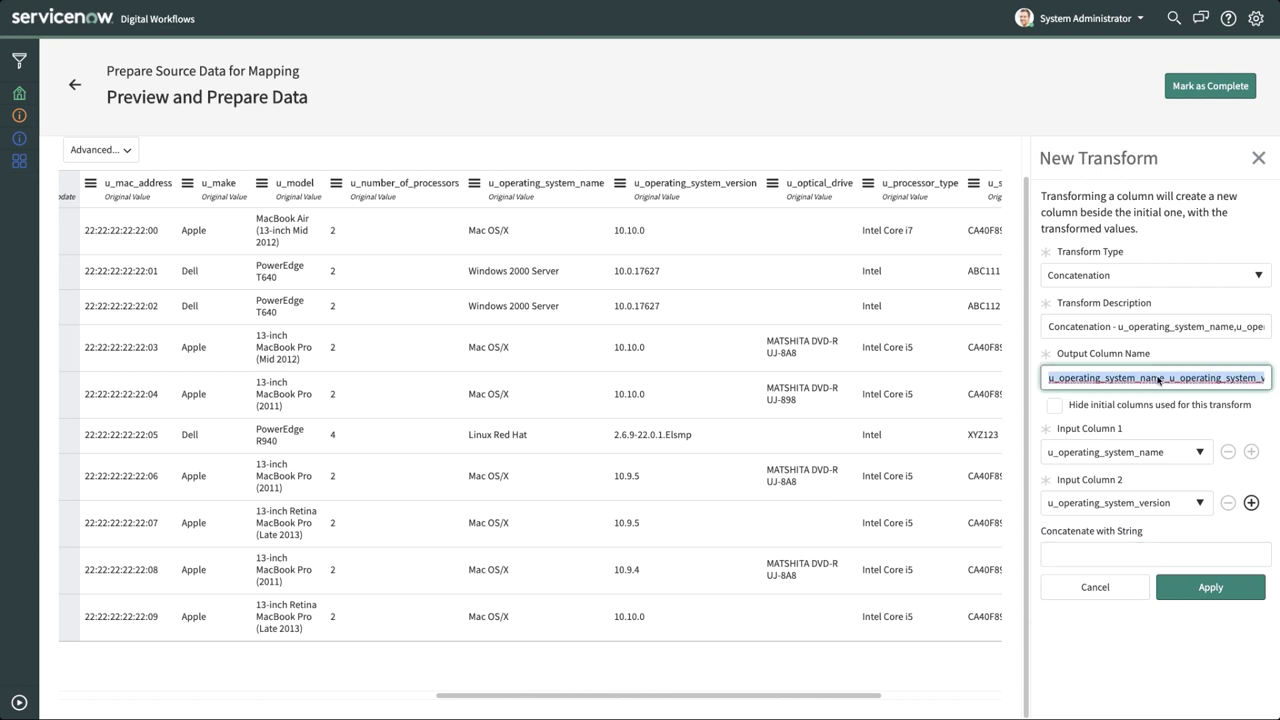
pyautogui.write('operating_system')
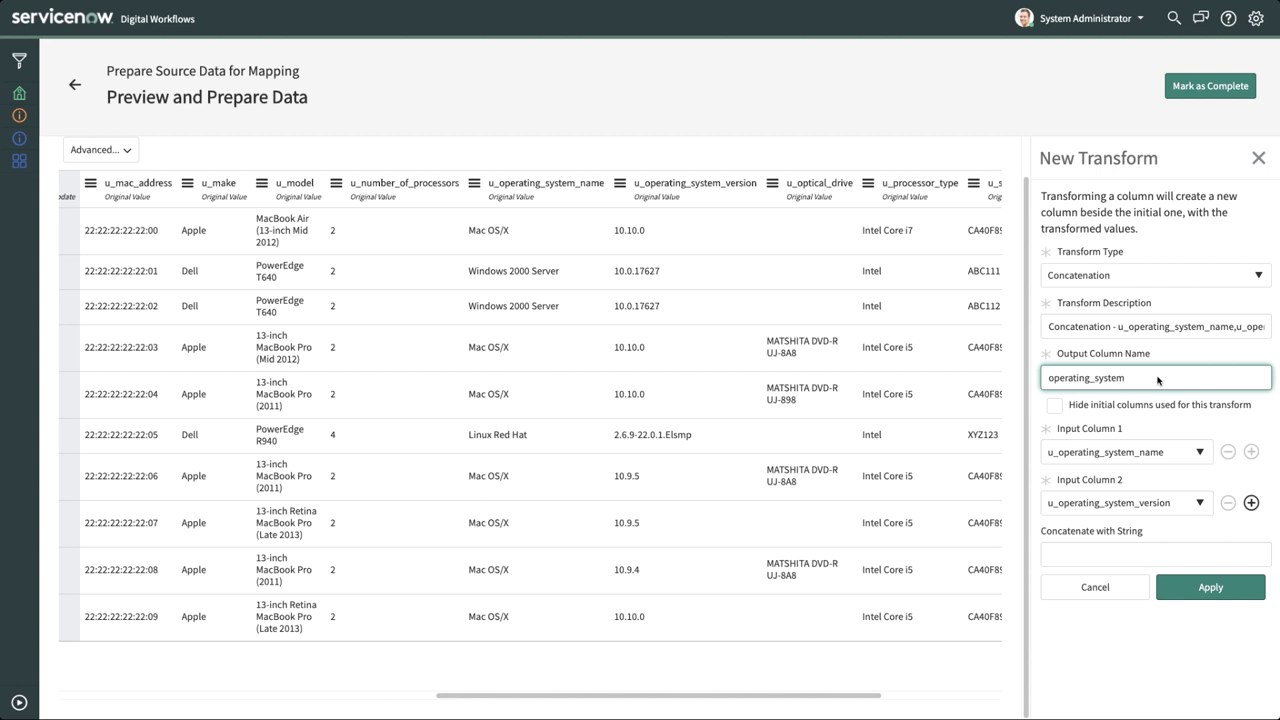
pyautogui.click(1211, 588)
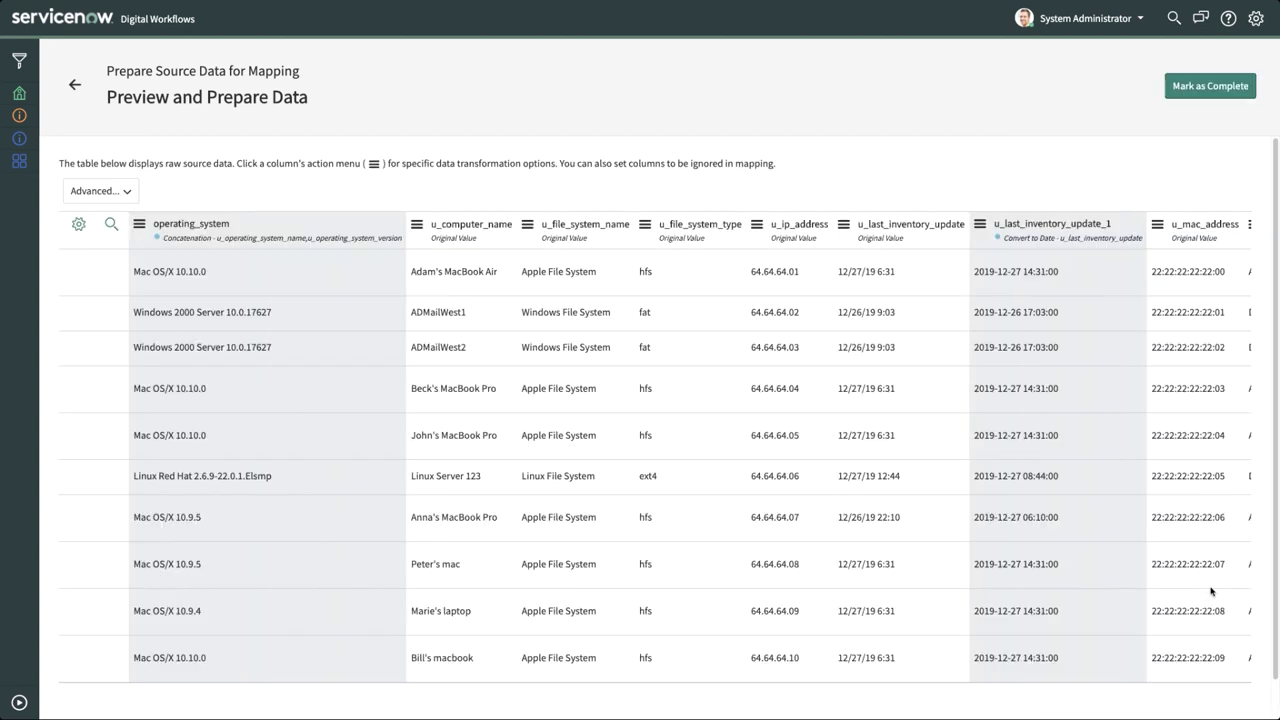
# Add concatenations for computer_source_native_key from u_computer_name and file_system_source_native_key from u_file_system_name
pyautogui.click(417, 225)
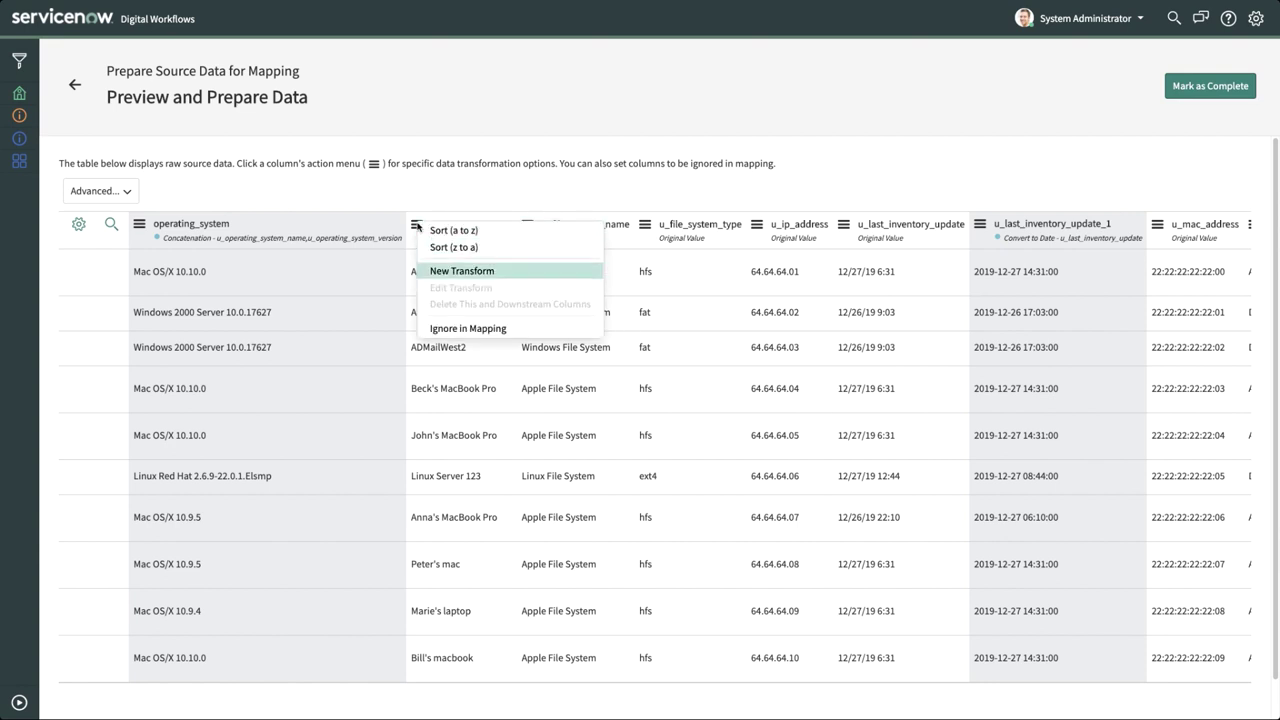
pyautogui.click(495, 268)
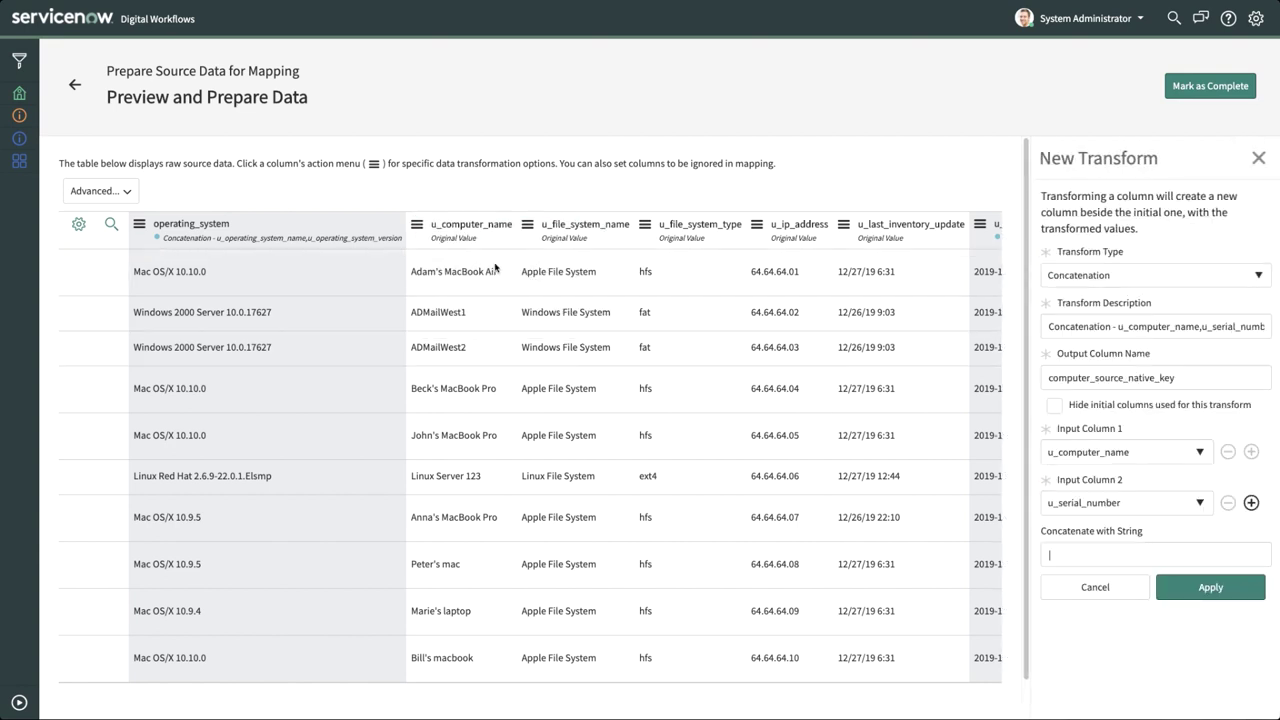
pyautogui.click(1209, 589)
pyautogui.click(740, 225)
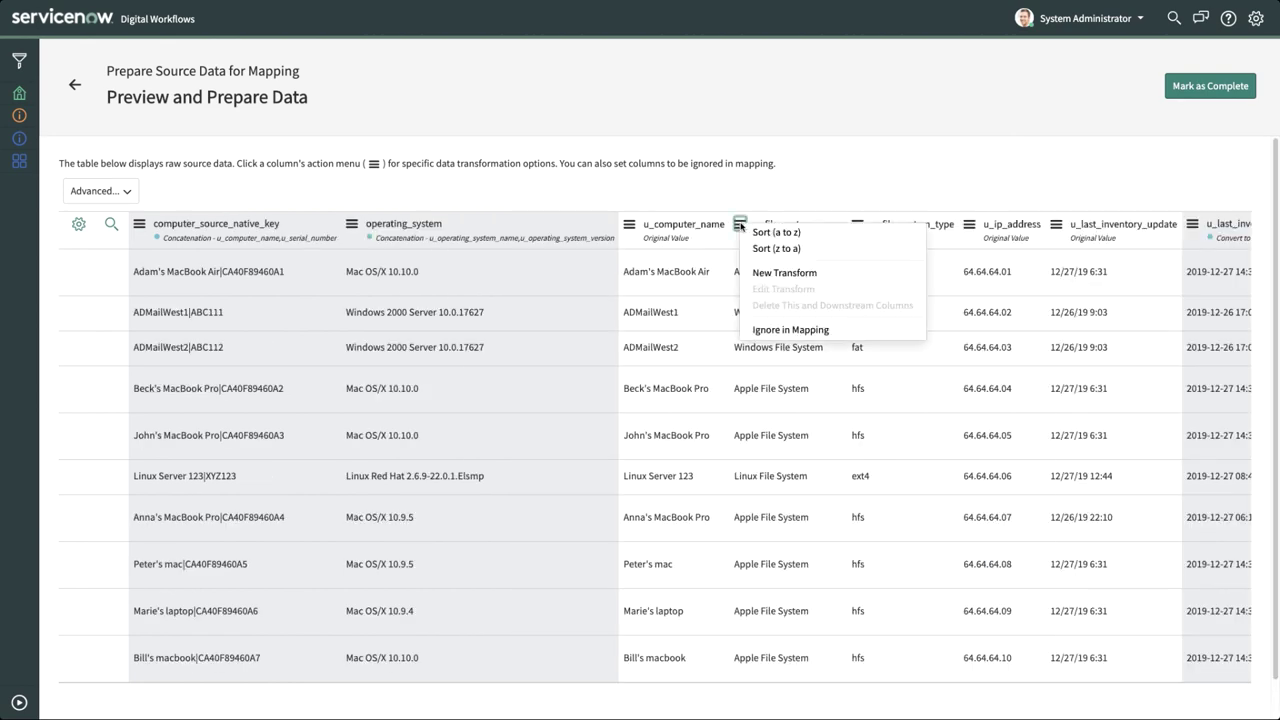
pyautogui.click(760, 272)
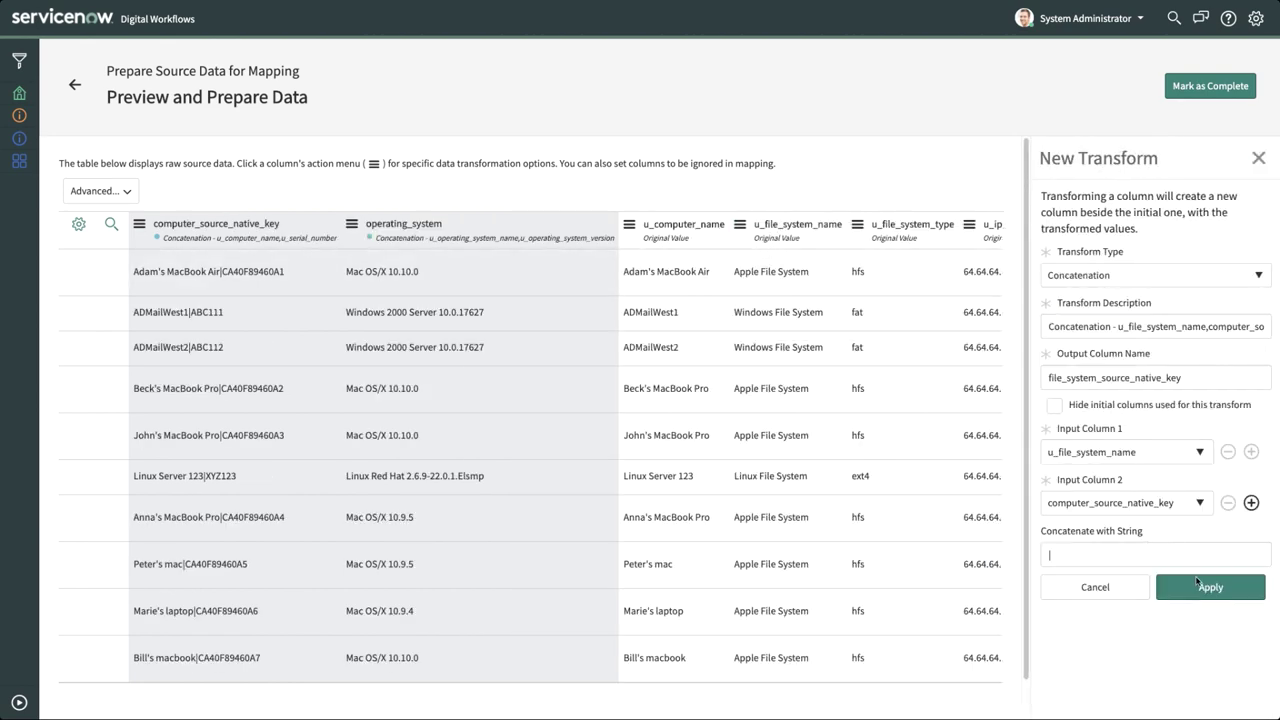
pyautogui.click(1209, 589)
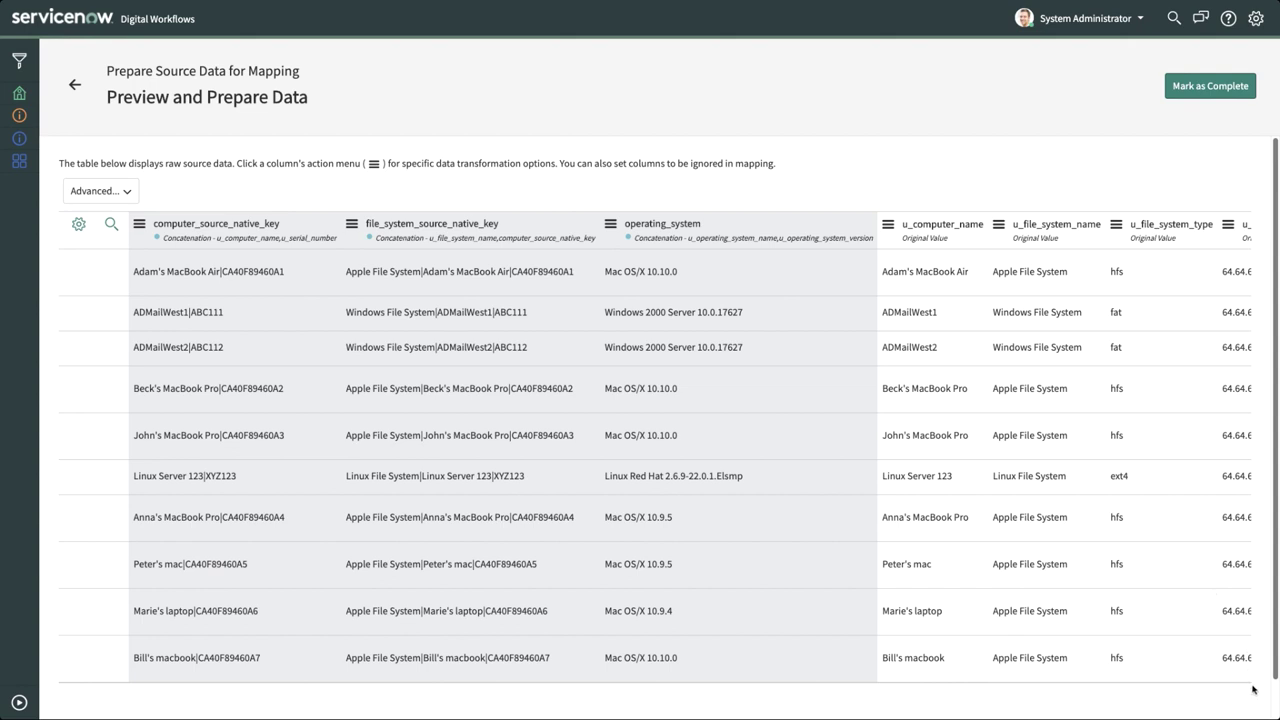
# Apply a Cleanse Hardware Model transform on u_make with model name u_model, output cleanse_hardware_model
pyautogui.hscroll(10, 1258, 695)
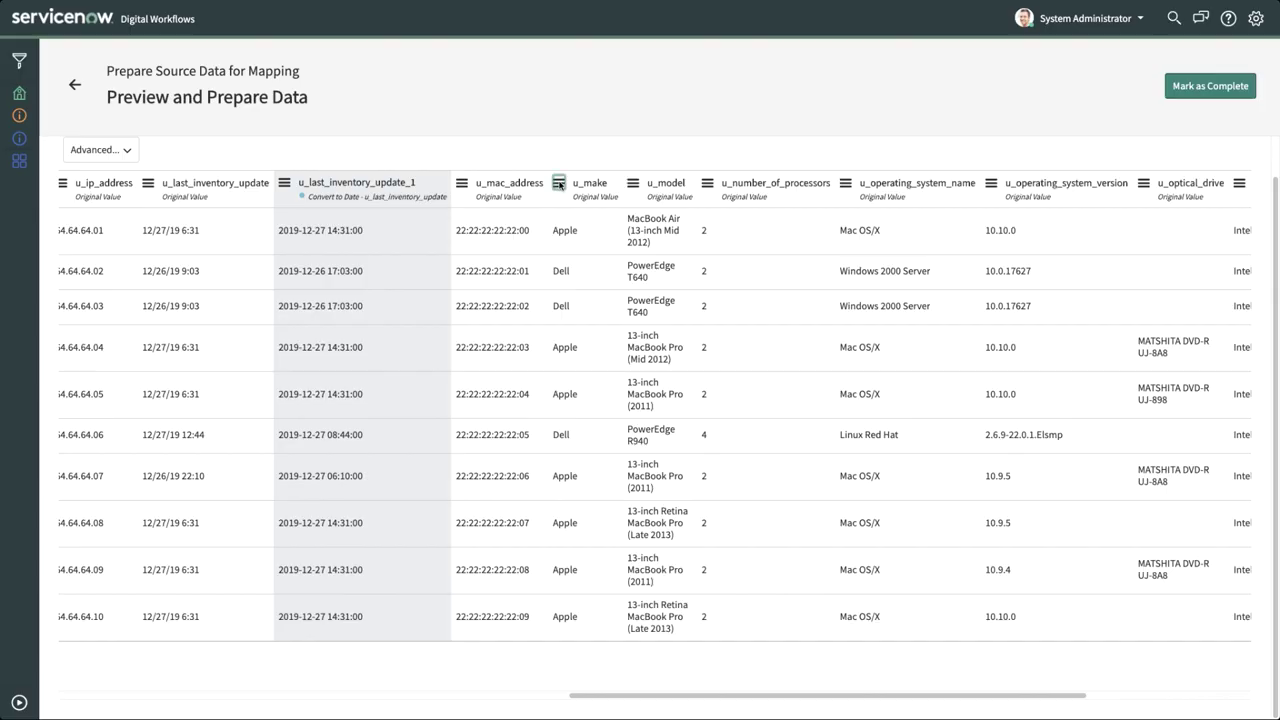
pyautogui.click(558, 183)
pyautogui.click(637, 238)
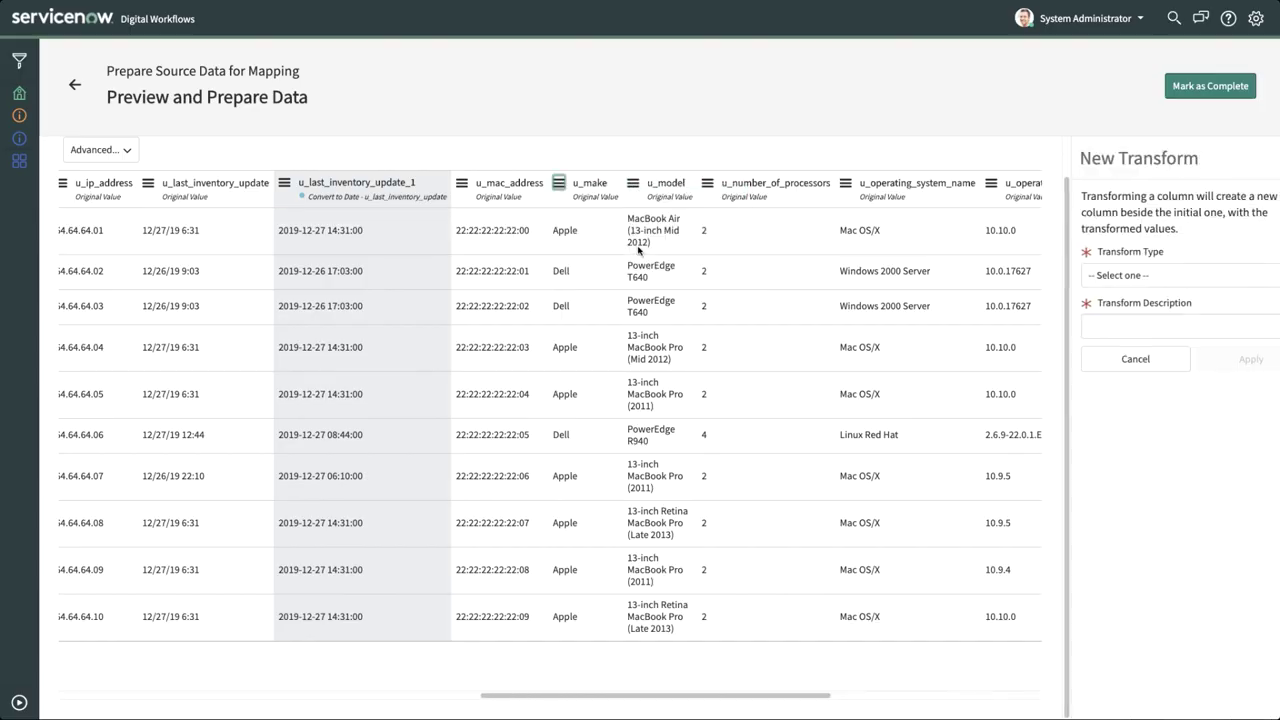
pyautogui.click(1157, 279)
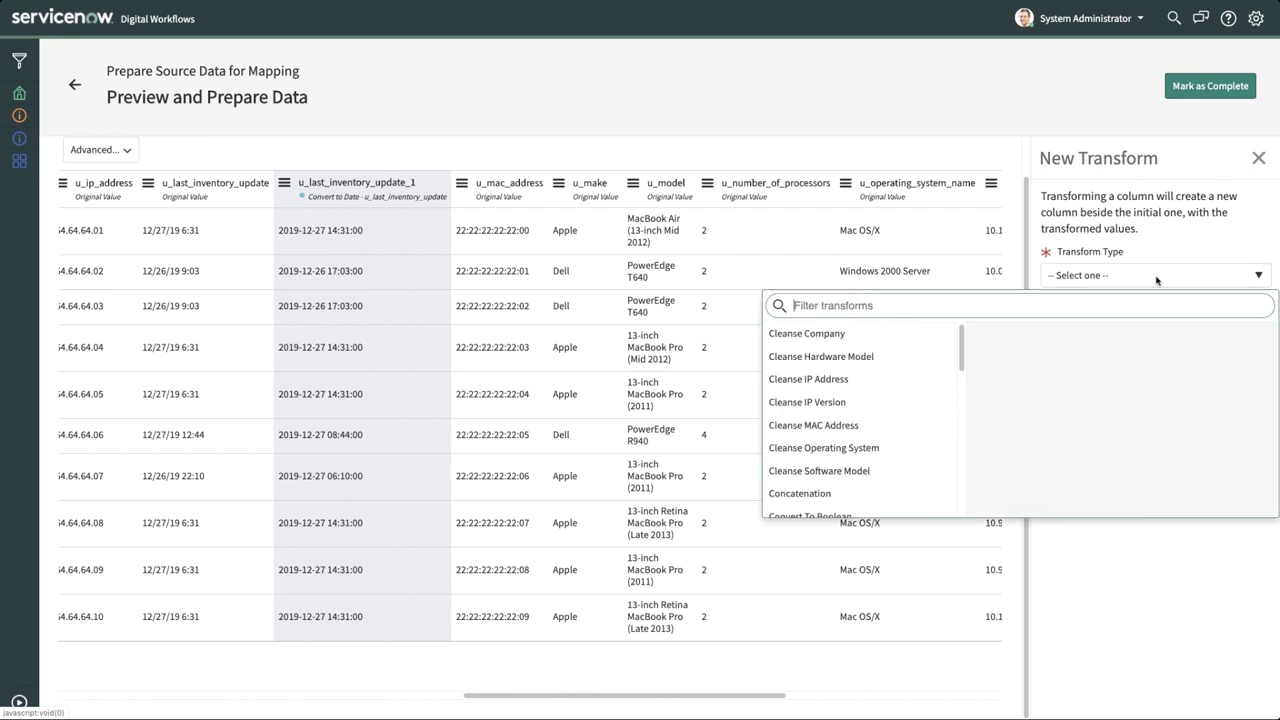
pyautogui.write('cl')
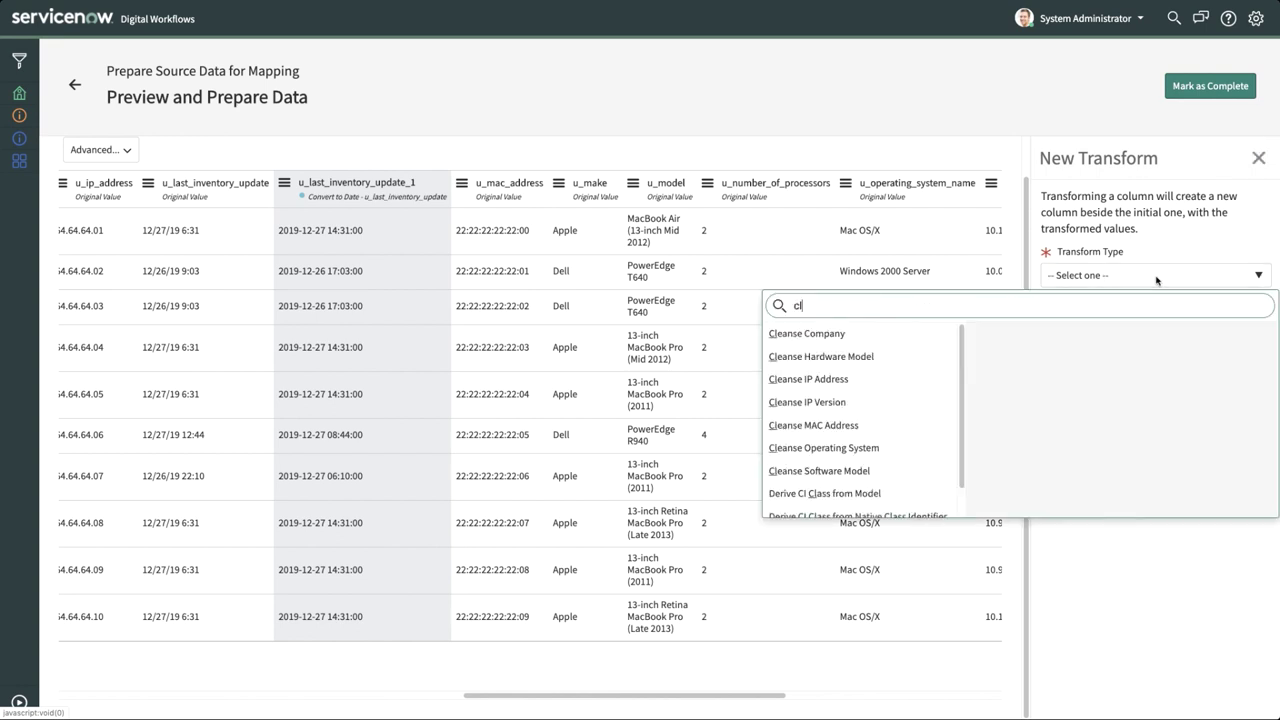
pyautogui.click(870, 357)
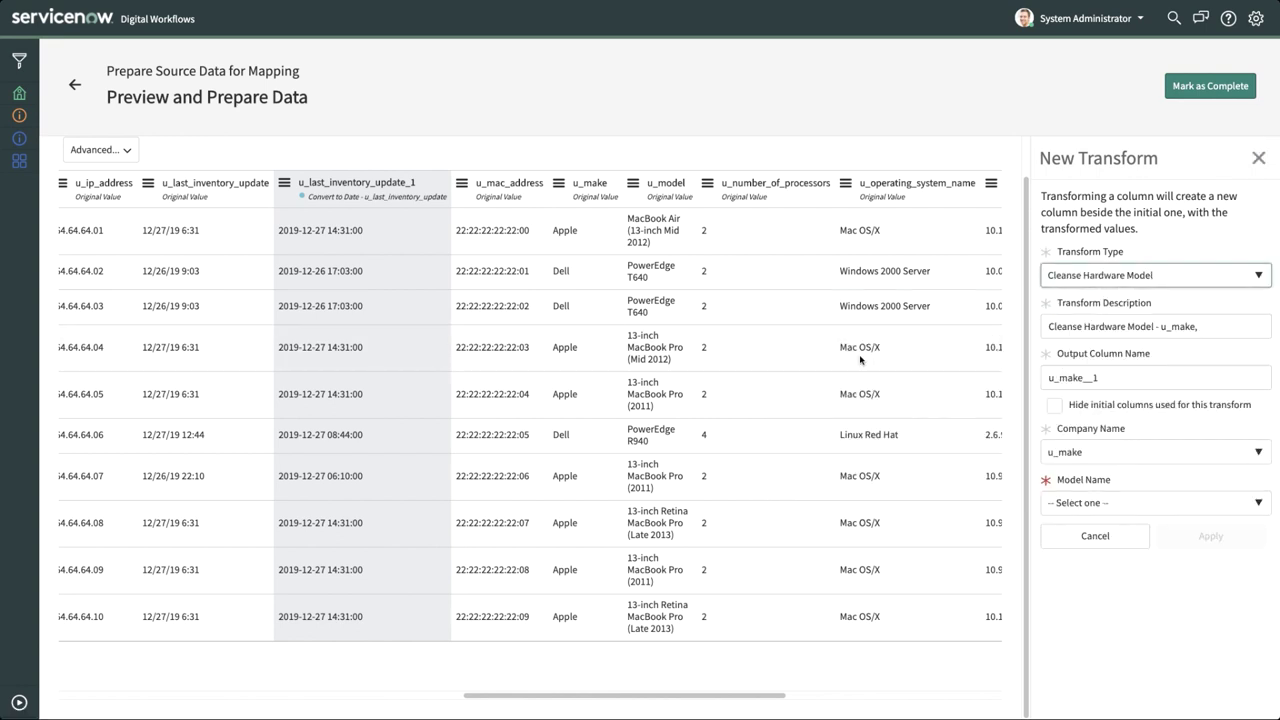
pyautogui.click(1128, 506)
pyautogui.write('mod')
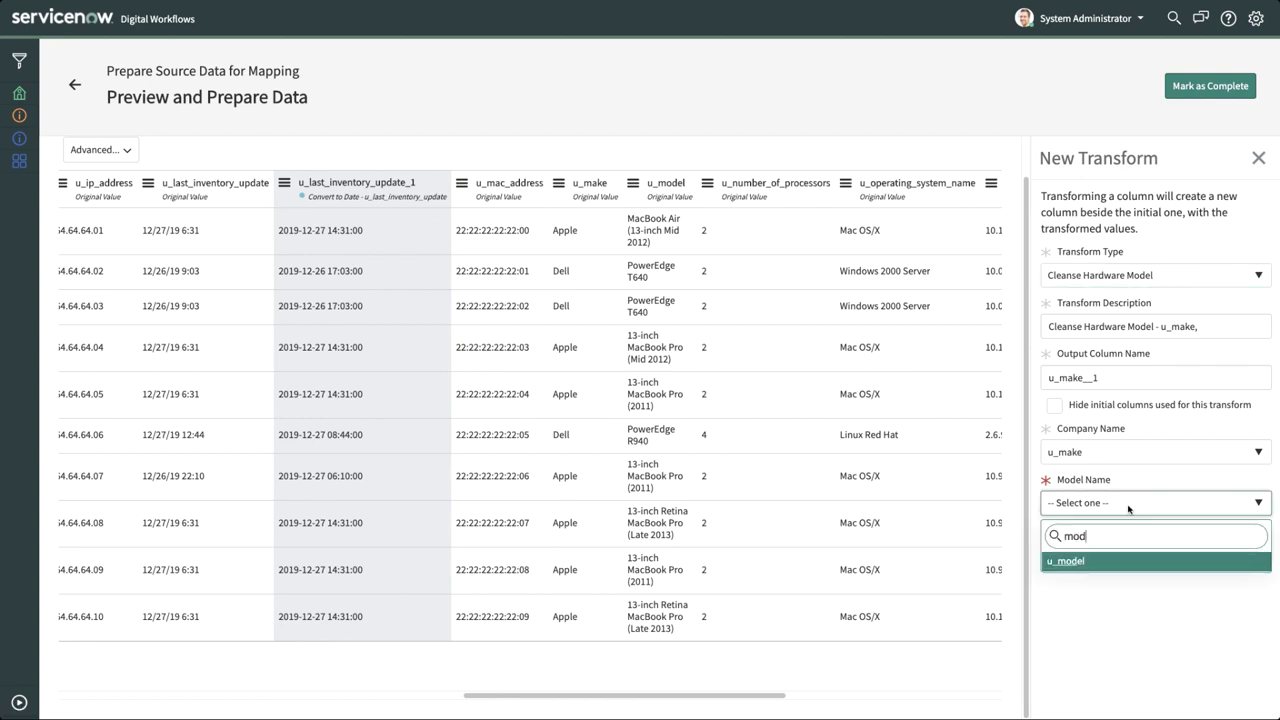
pyautogui.click(1194, 565)
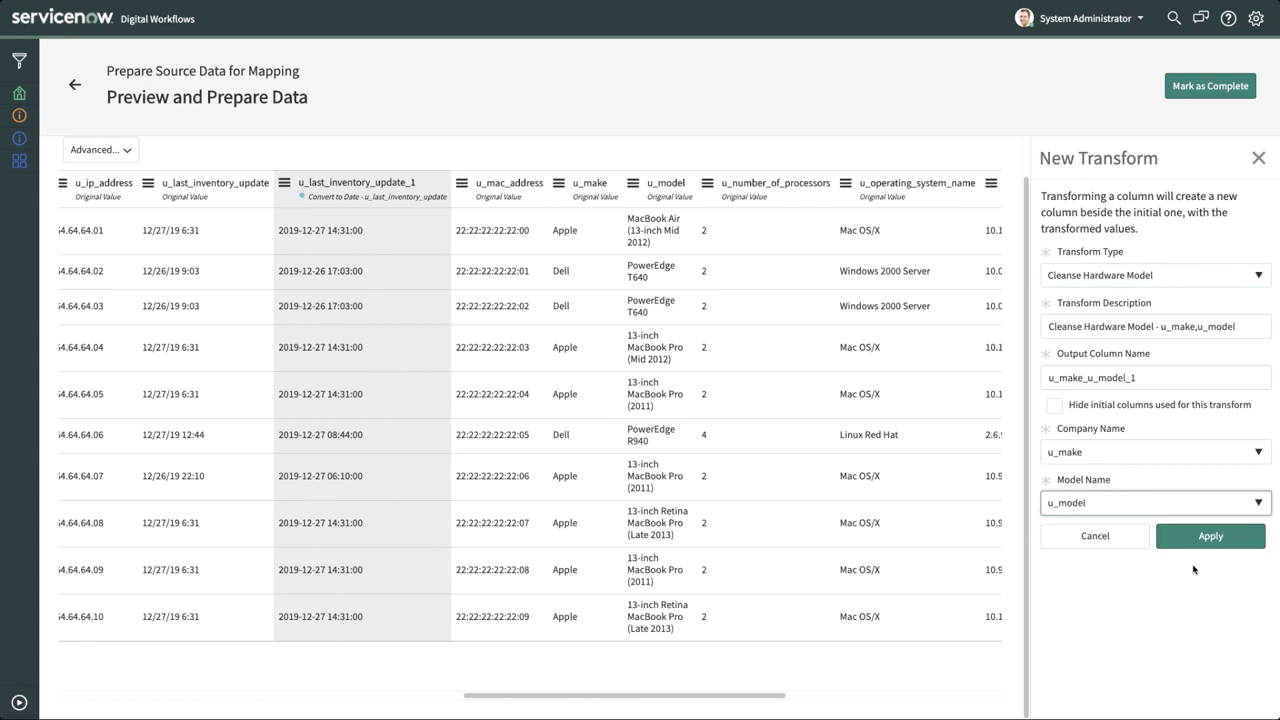
pyautogui.doubleClick(1159, 380)
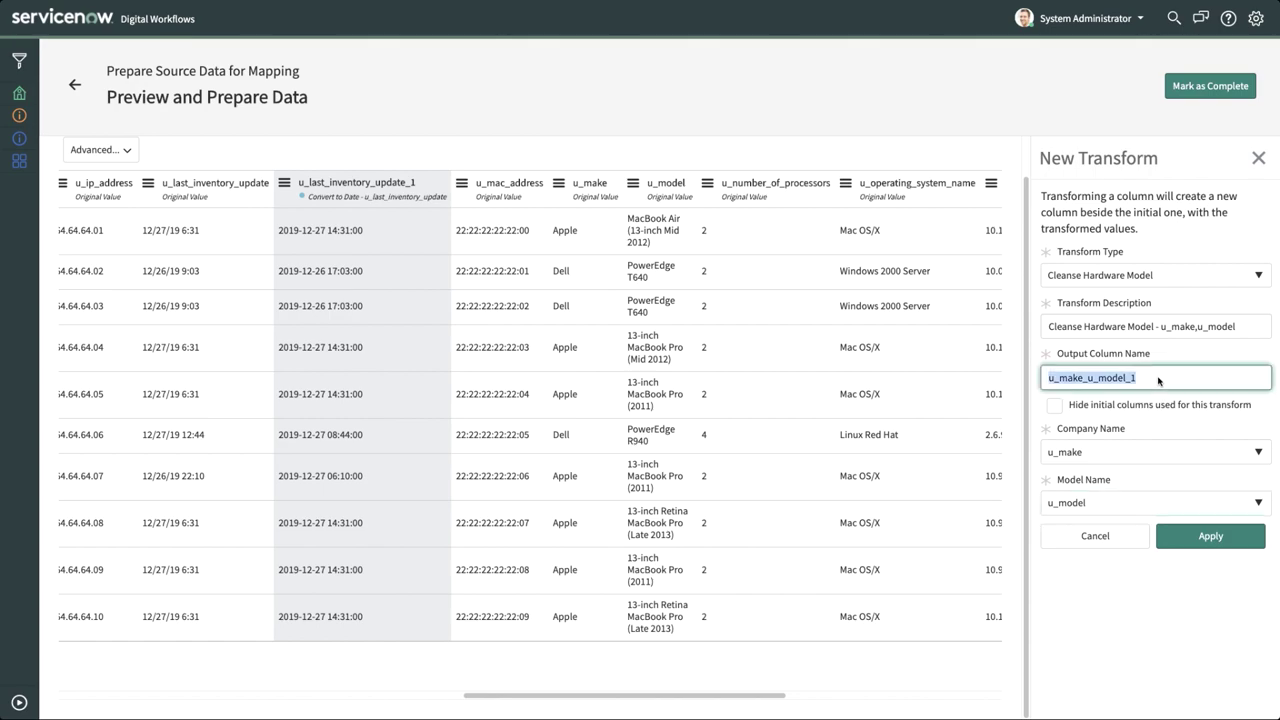
pyautogui.write('cleanse_hardware_model')
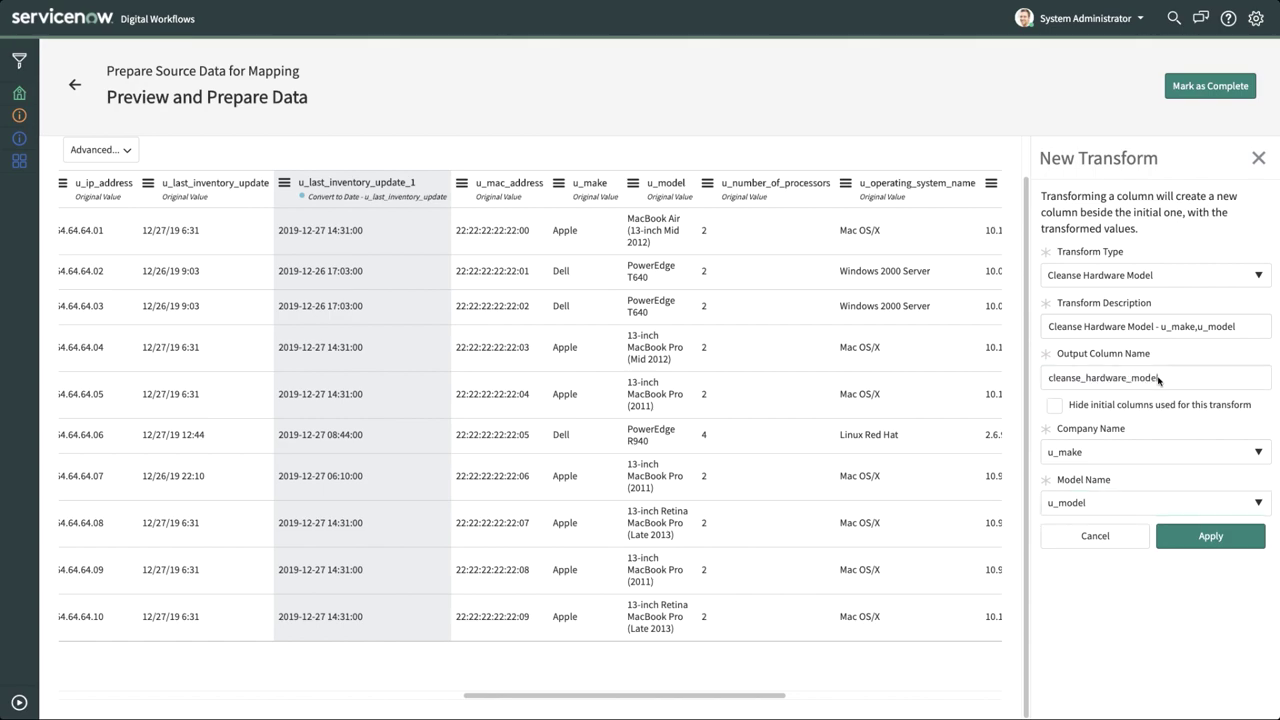
pyautogui.click(1210, 537)
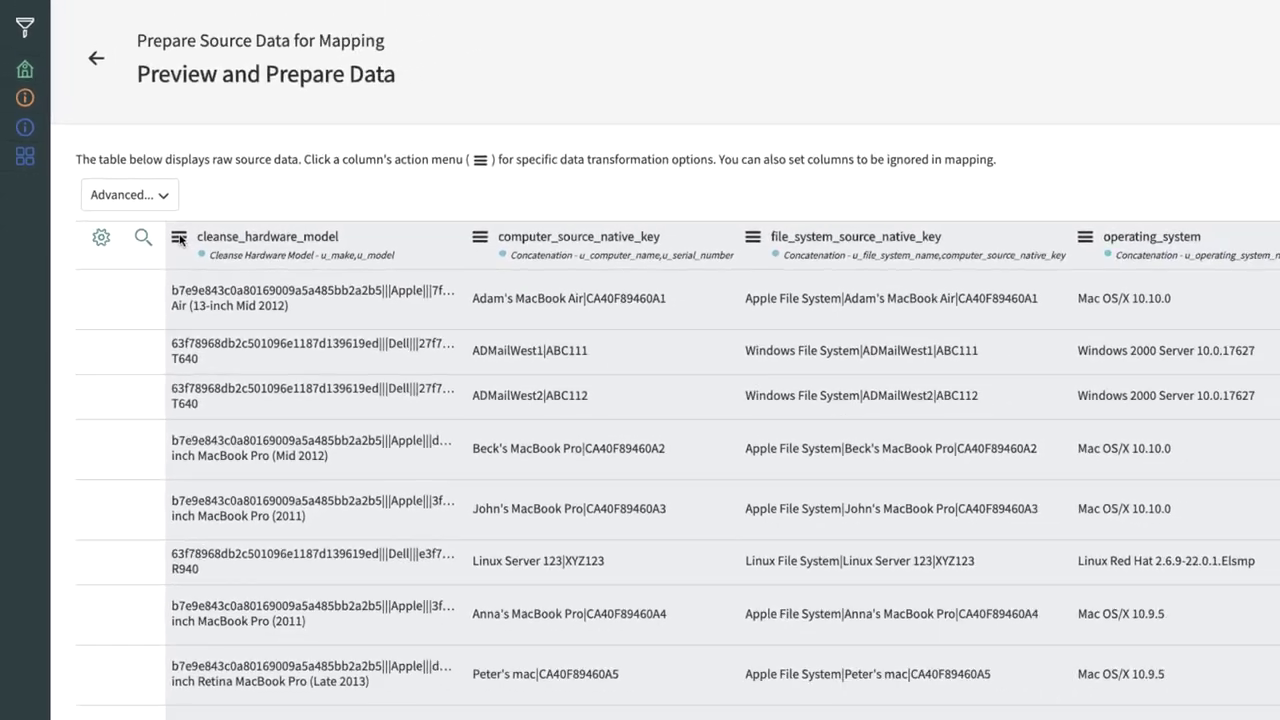
# Split cleanse_hardware_model on '|||' into manufacturer and model columns, then complete data preparation
pyautogui.click(179, 238)
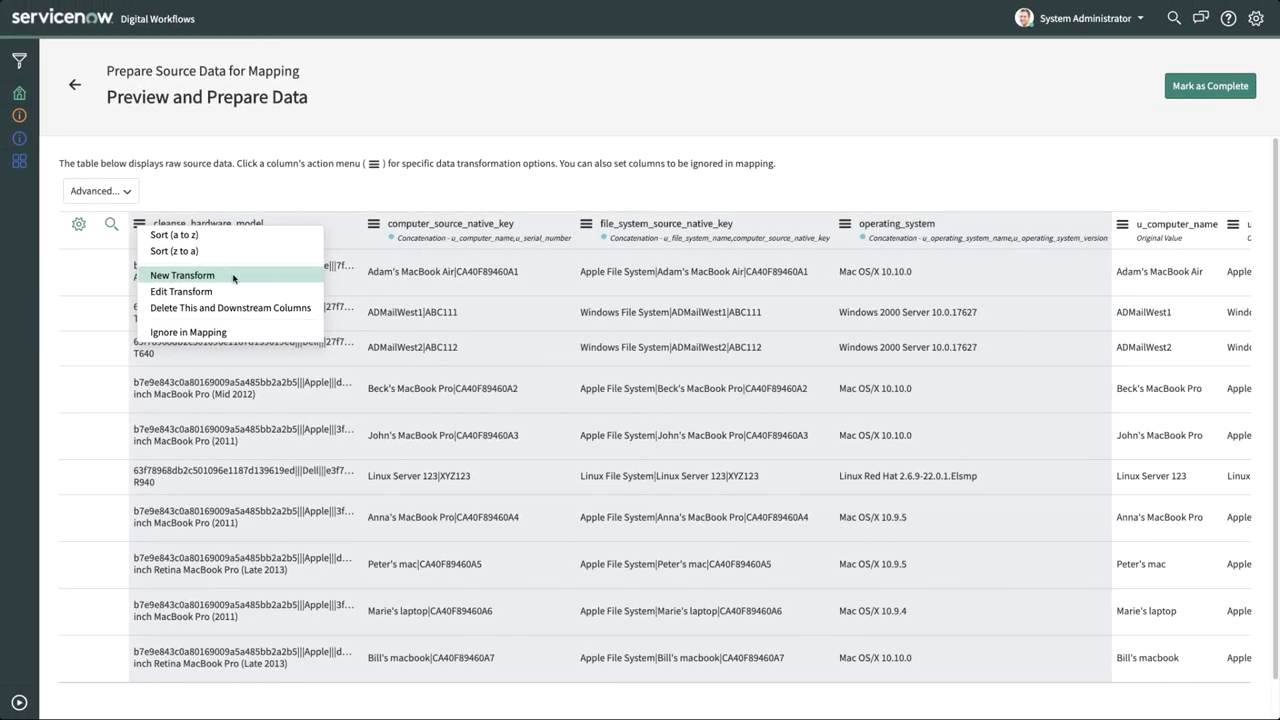
pyautogui.click(182, 275)
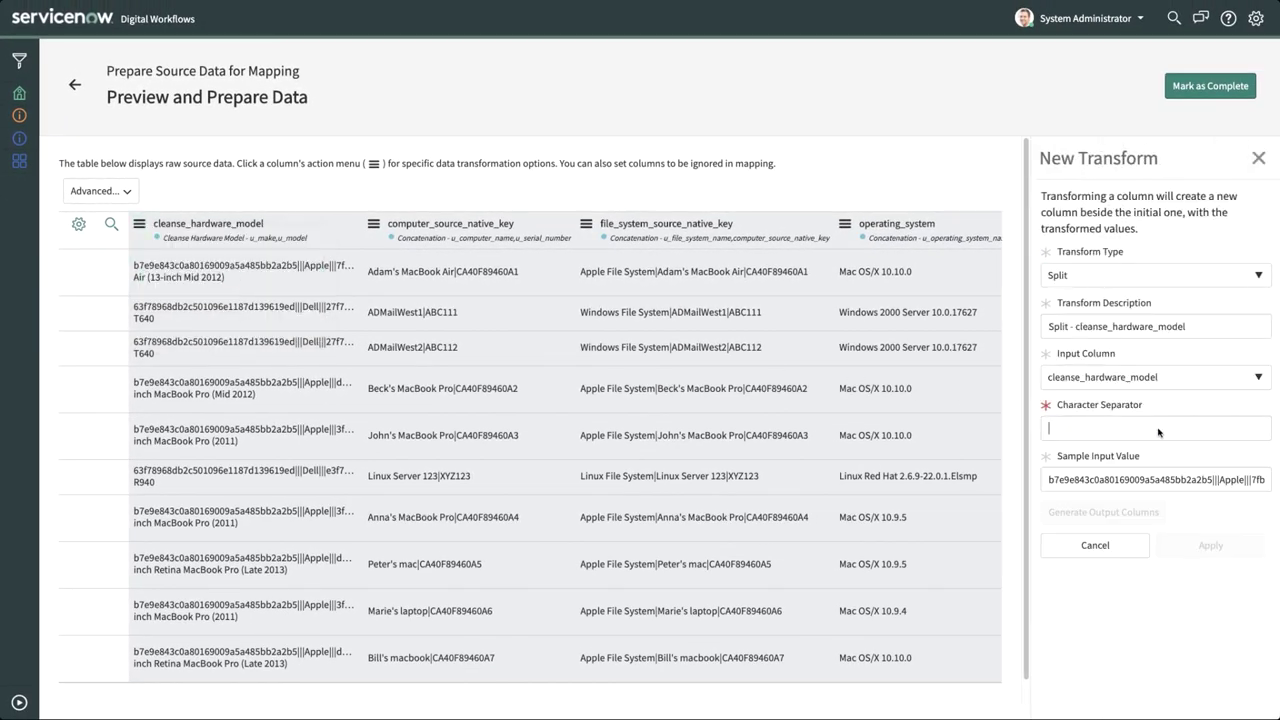
pyautogui.write('|||')
pyautogui.click(1104, 512)
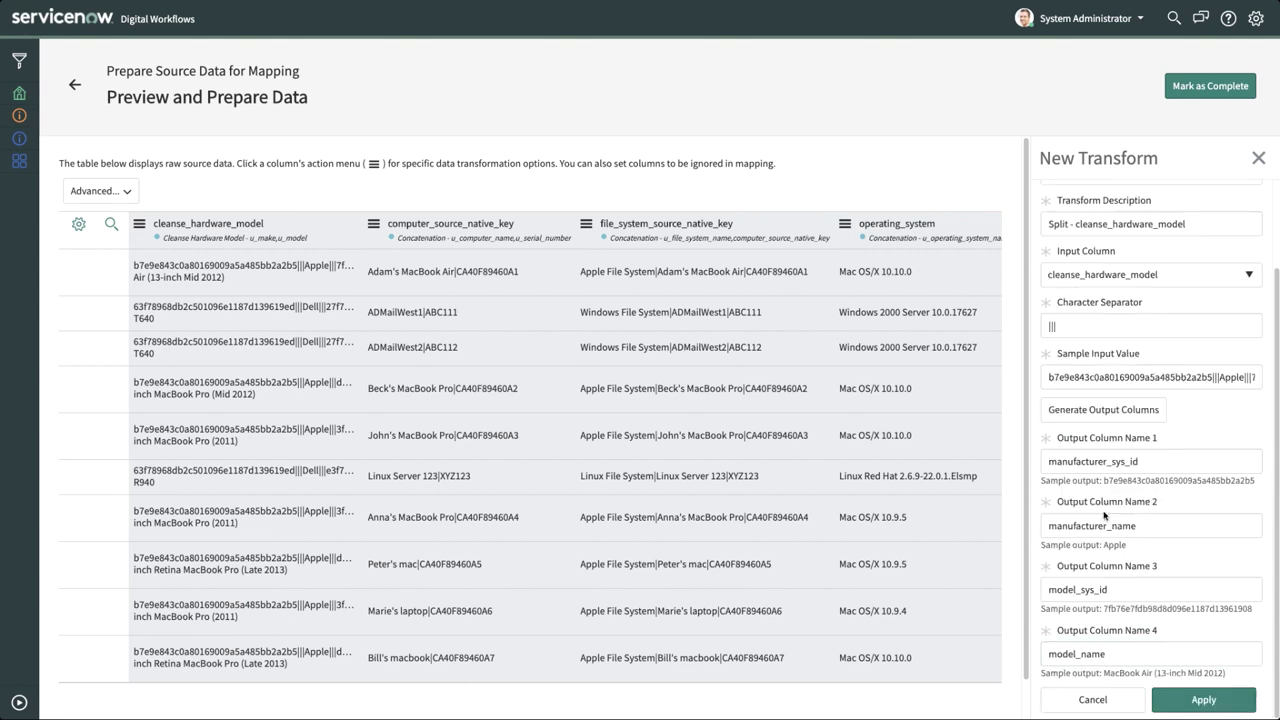
pyautogui.click(1204, 700)
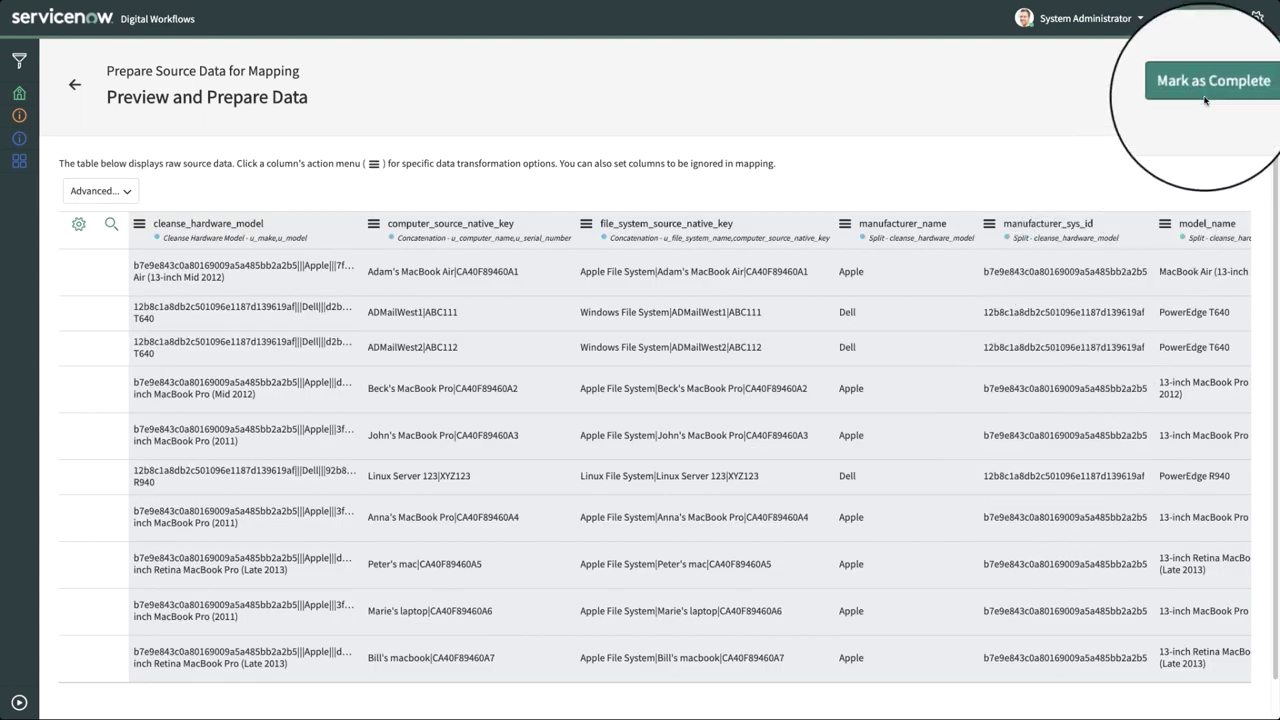
pyautogui.click(1210, 86)
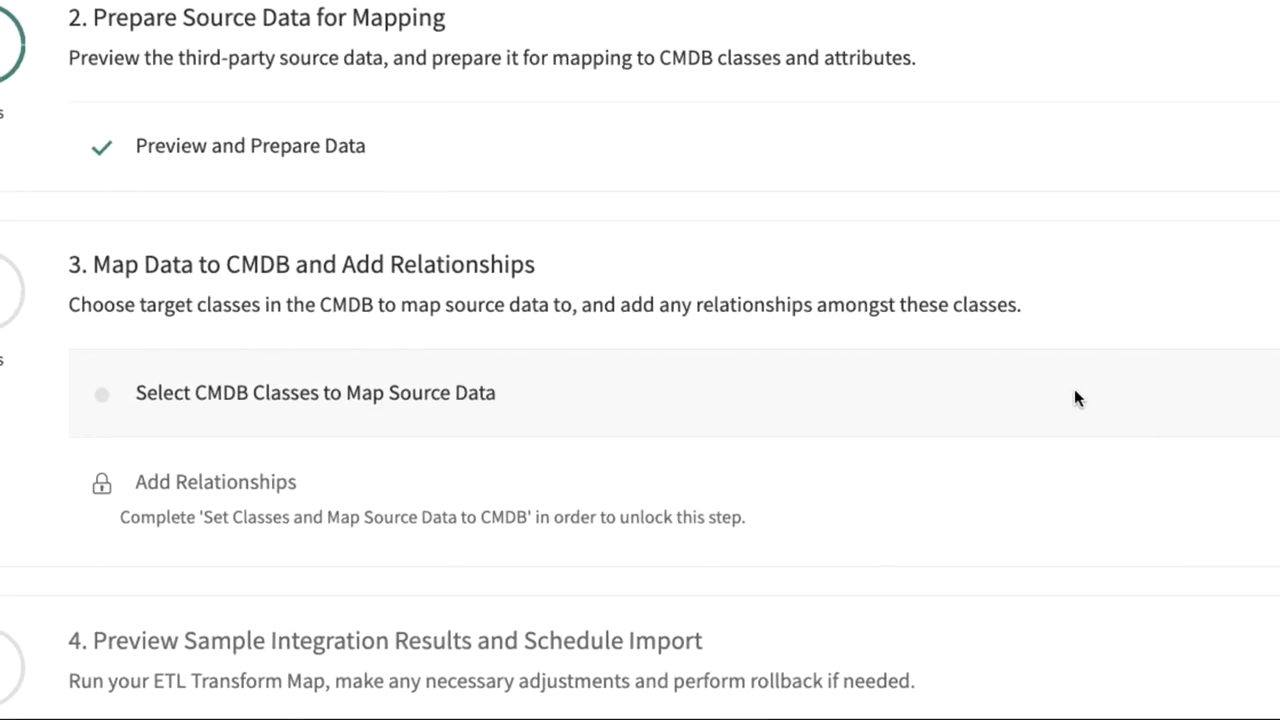
# Add a conditional class mapping rows where operating_system contains Windows to Windows Server
pyautogui.click(1066, 392)
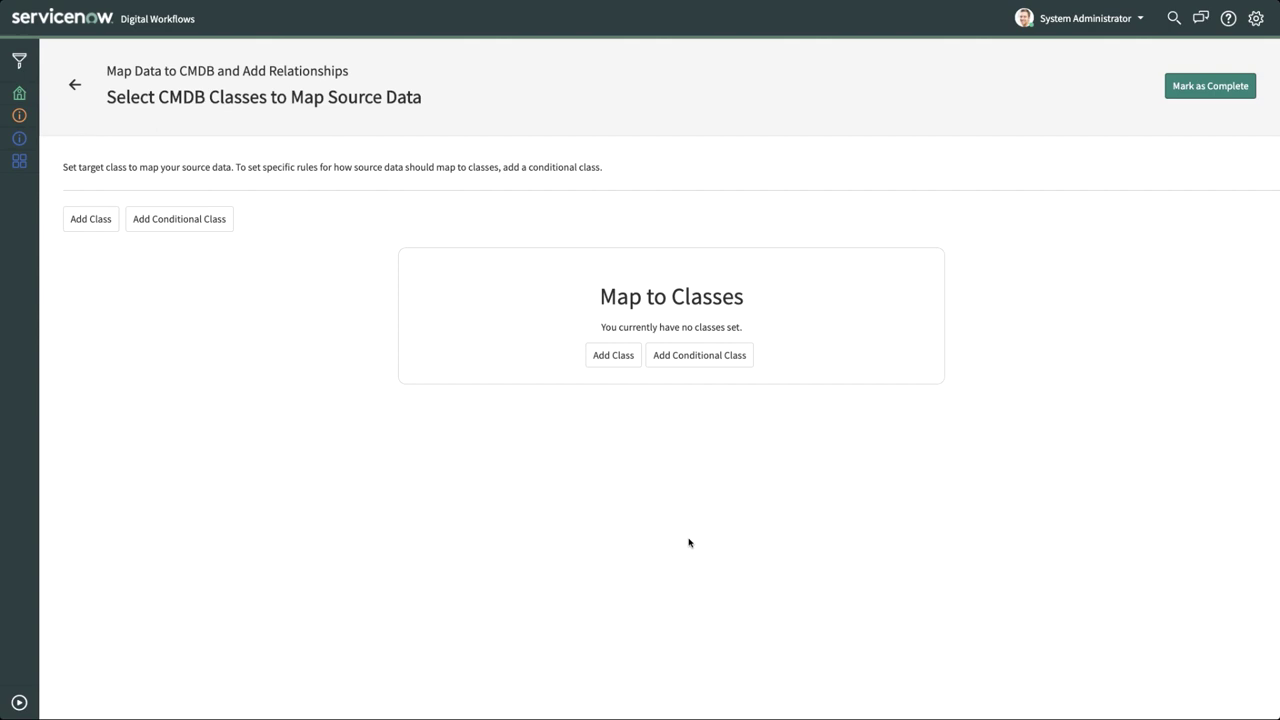
pyautogui.click(700, 355)
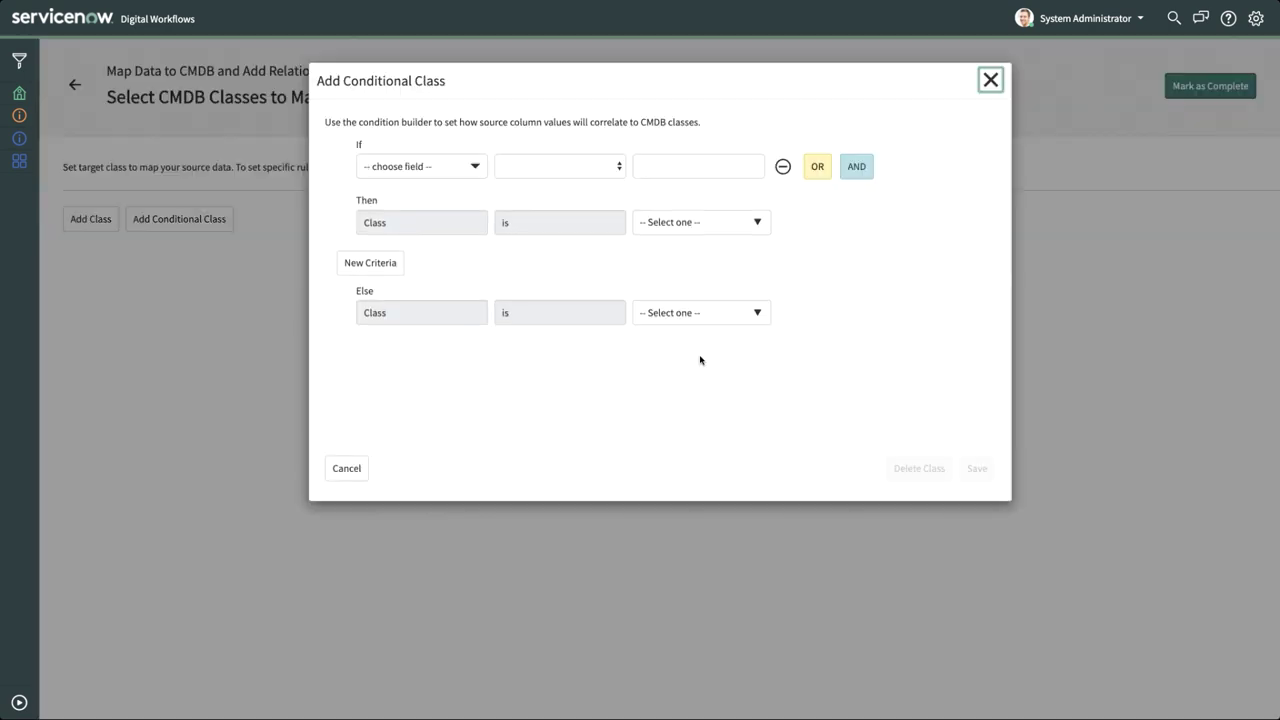
pyautogui.click(425, 169)
pyautogui.write('oper')
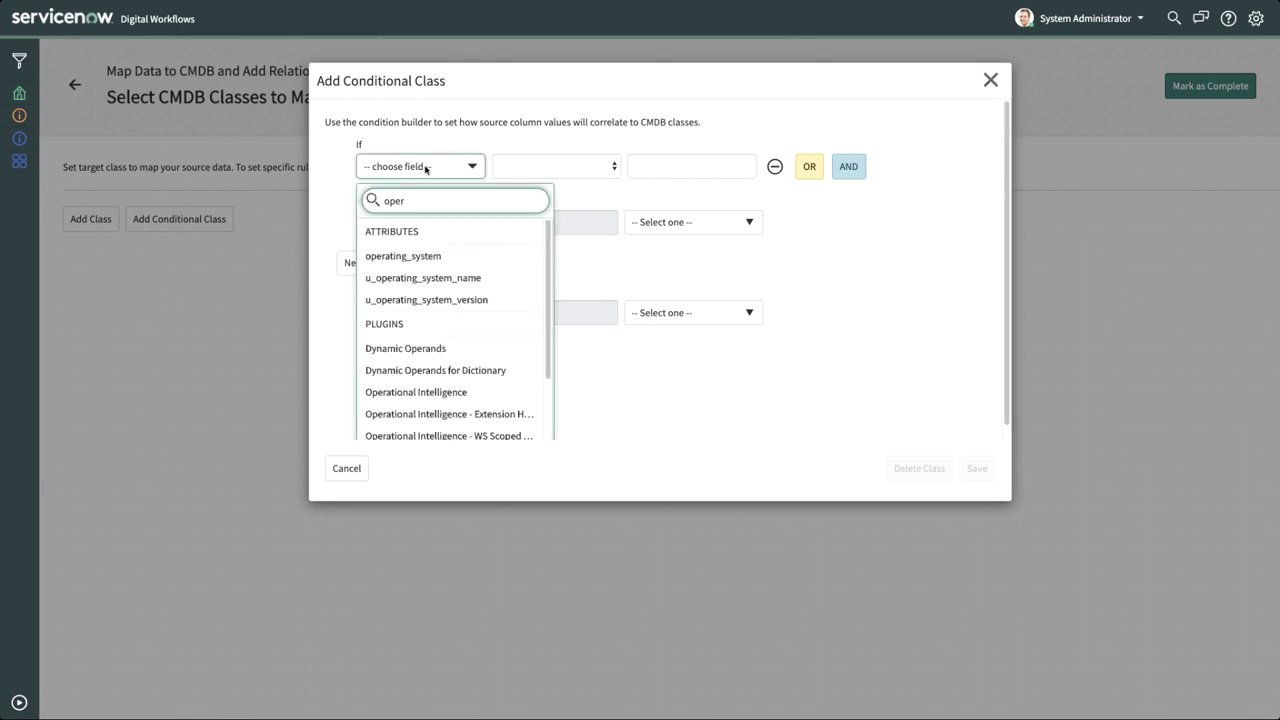
pyautogui.click(451, 258)
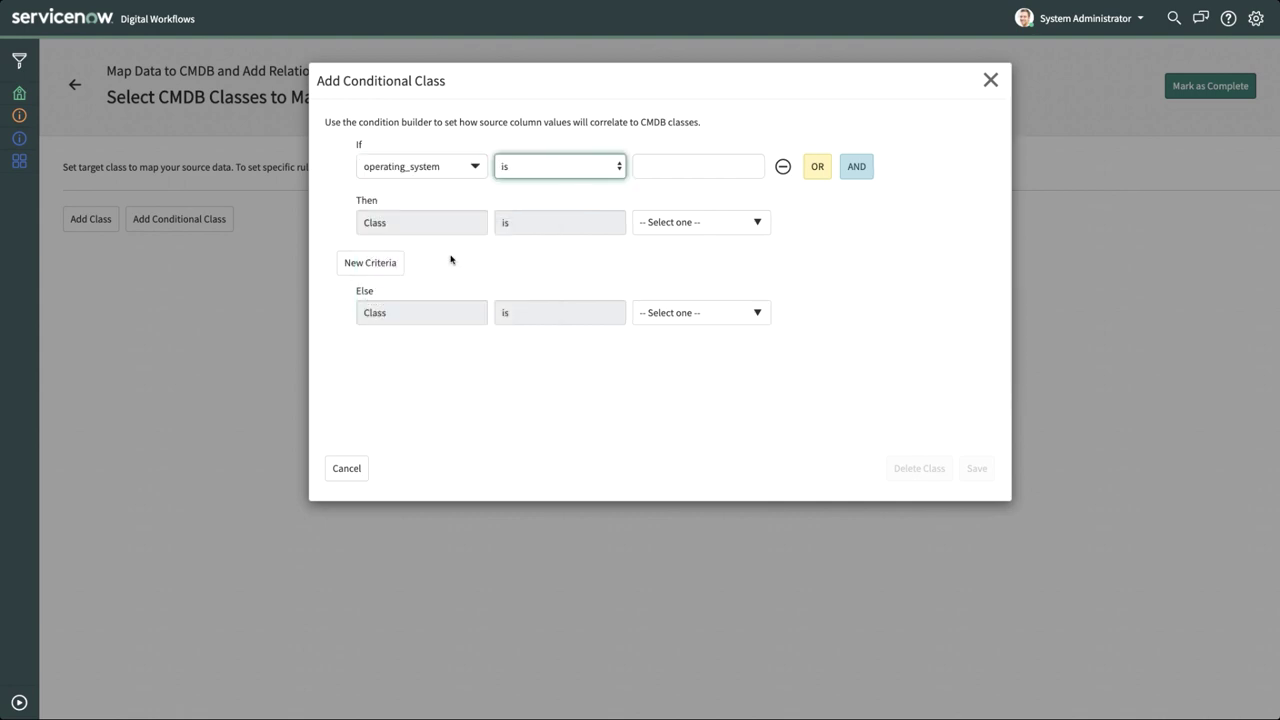
pyautogui.click(561, 169)
pyautogui.click(556, 248)
pyautogui.click(696, 170)
pyautogui.write('Windows')
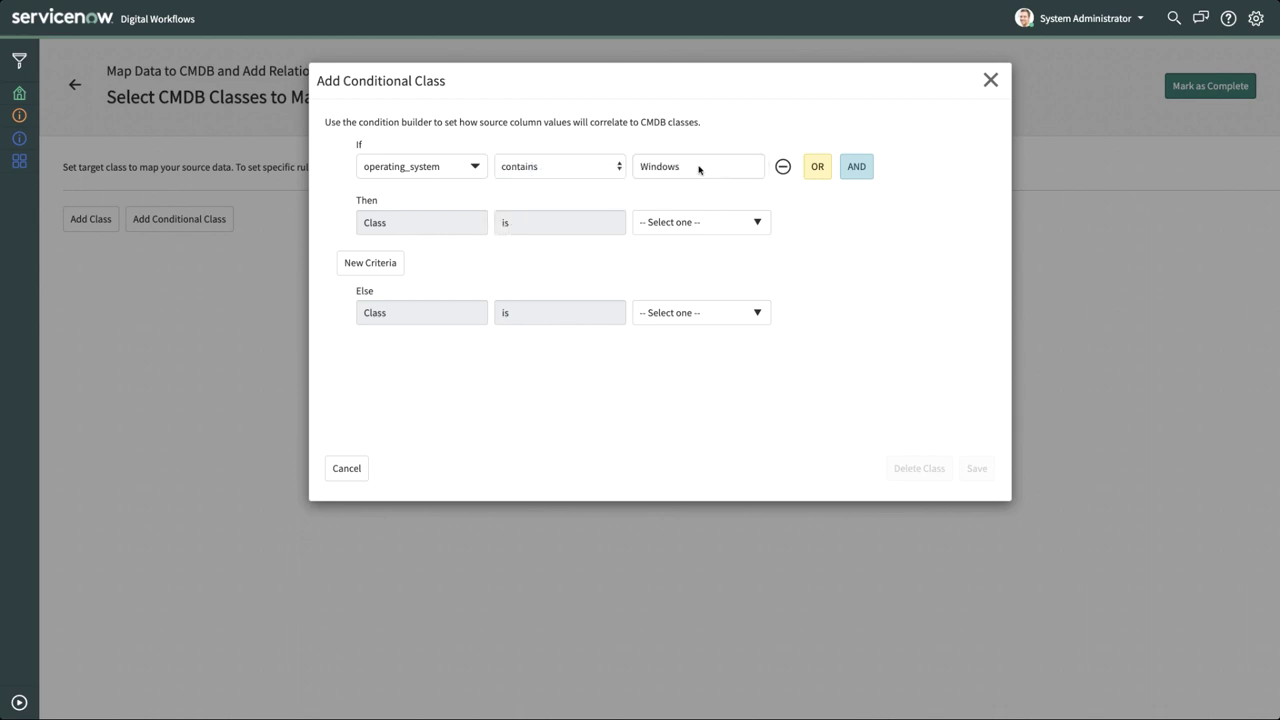
pyautogui.click(706, 222)
pyautogui.write('window')
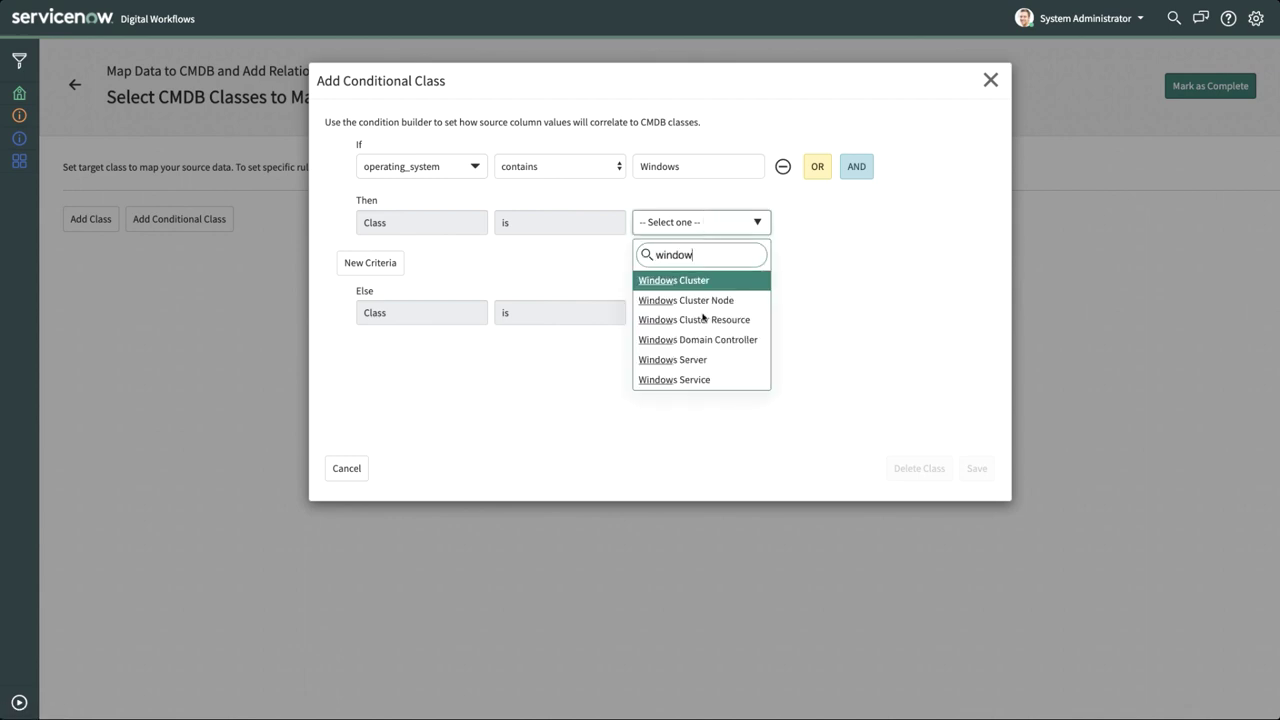
pyautogui.click(703, 360)
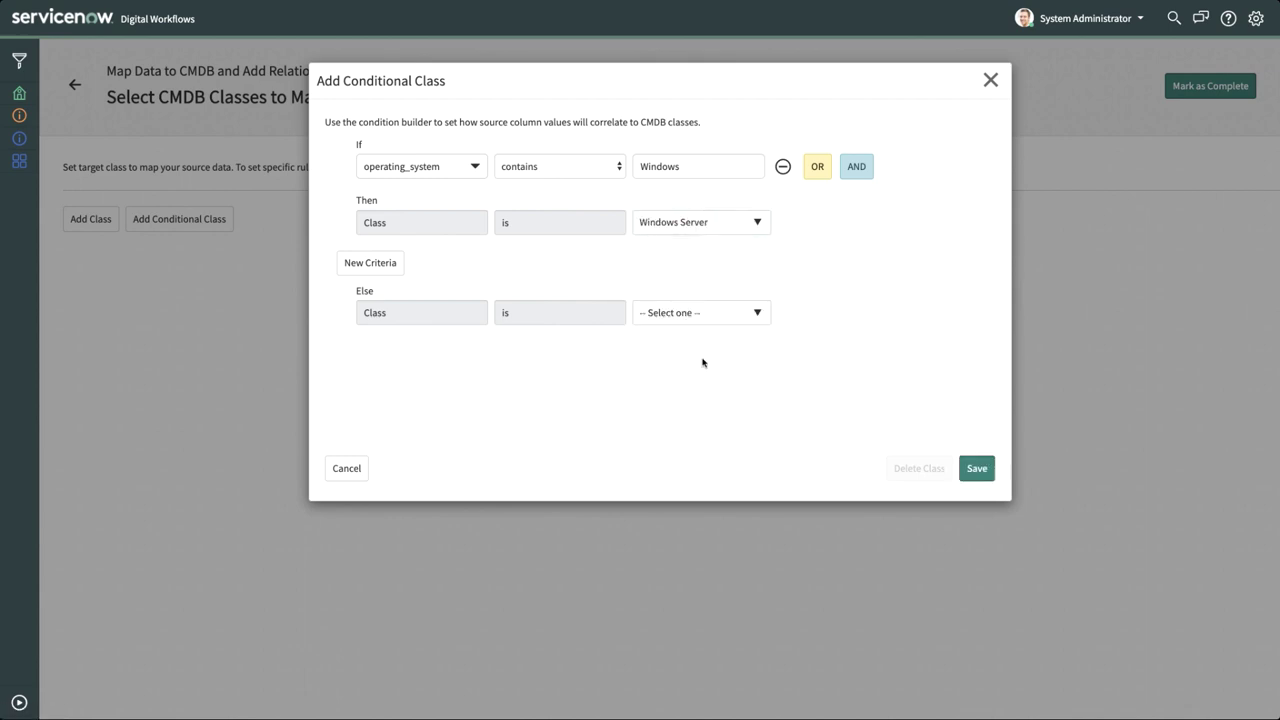
# Add a Linux criterion for Linux Server, set Computer as the fallback class, and save
pyautogui.click(370, 263)
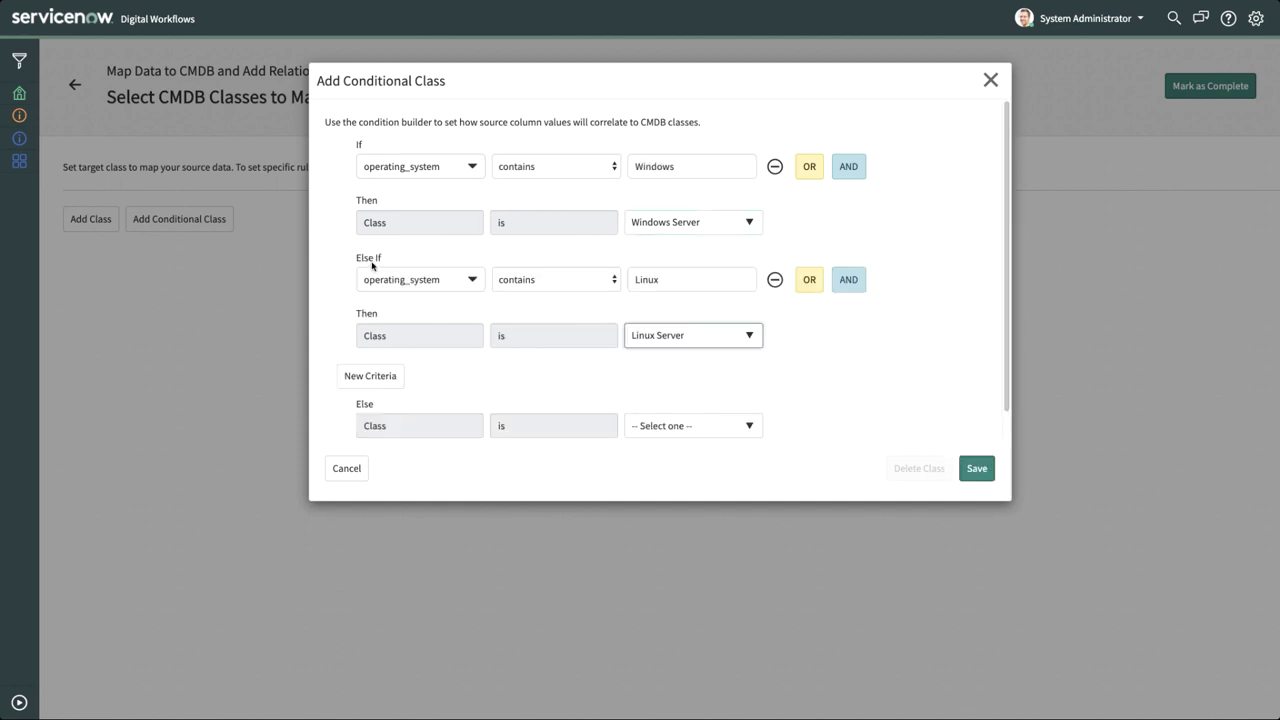
pyautogui.click(692, 428)
pyautogui.write('computer')
pyautogui.click(697, 484)
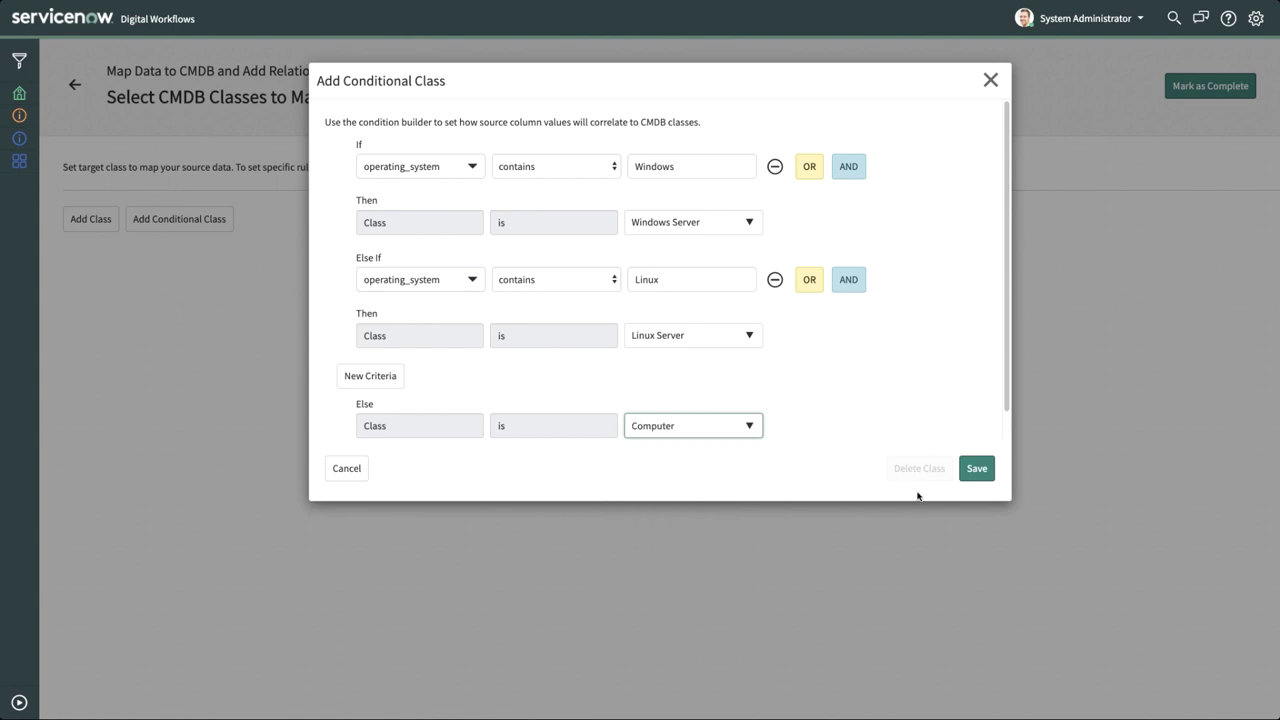
pyautogui.click(974, 470)
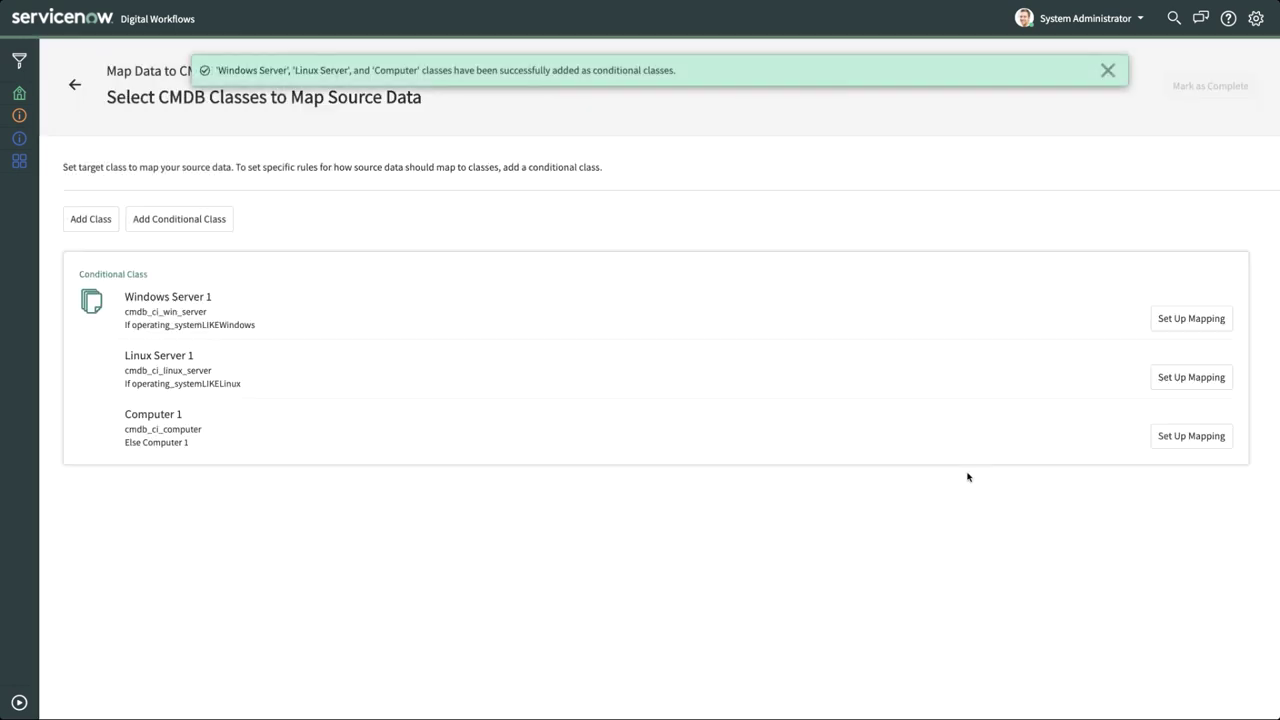
# Add File System as a basic CMDB class and save it
pyautogui.click(94, 222)
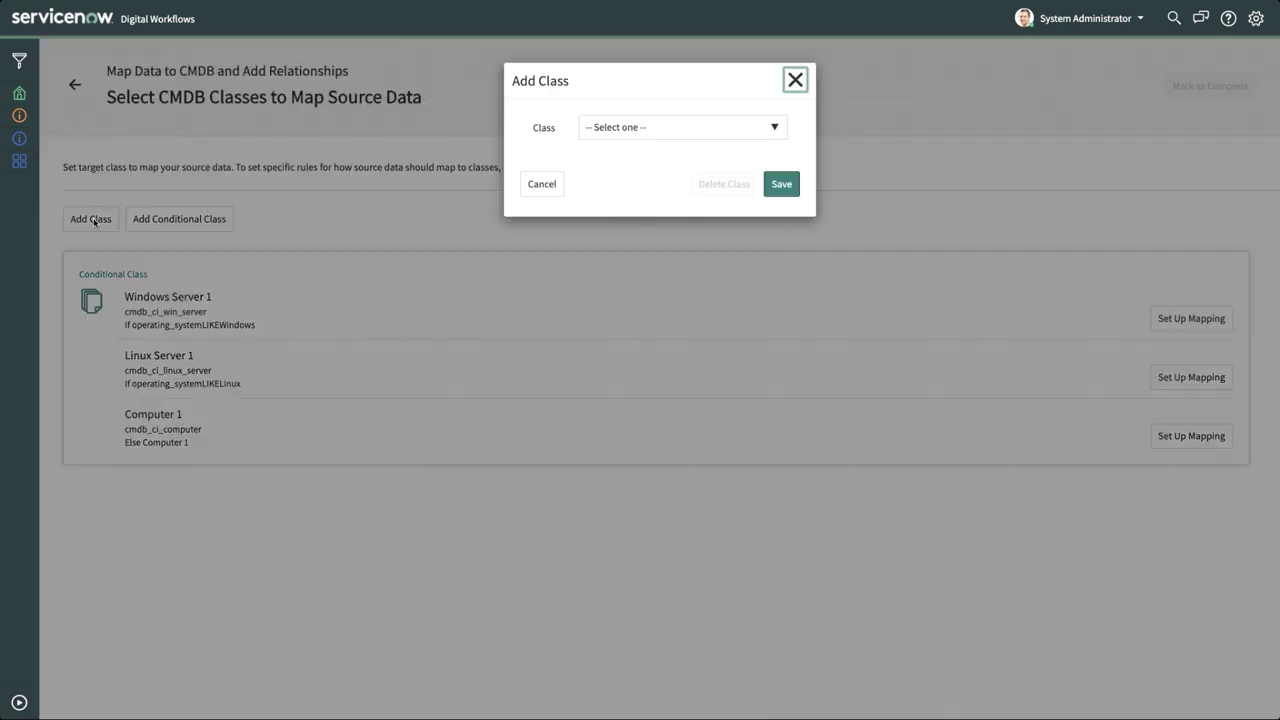
pyautogui.click(683, 130)
pyautogui.write('file s')
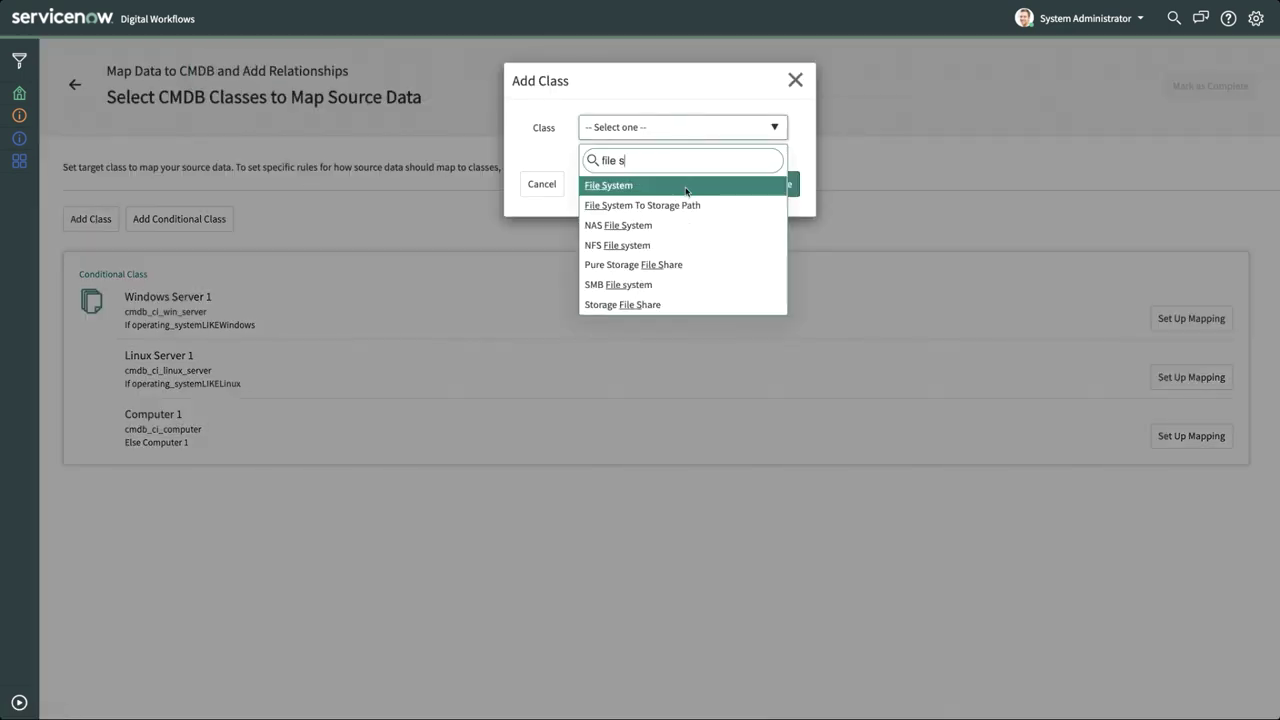
pyautogui.click(686, 189)
pyautogui.click(779, 186)
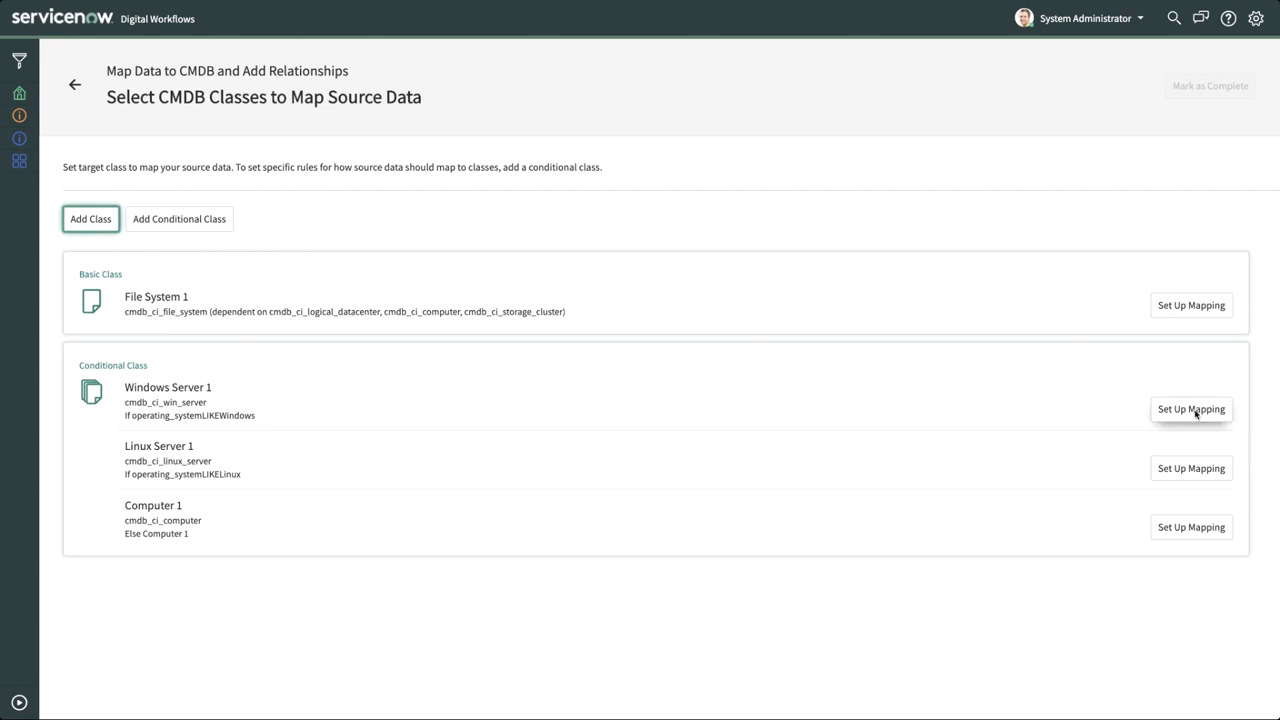
# Map Windows Server 1's Source Native Key to computer_source_native_key and recency timestamp to u_last_inventory_update_1, adding more attributes
pyautogui.click(1195, 411)
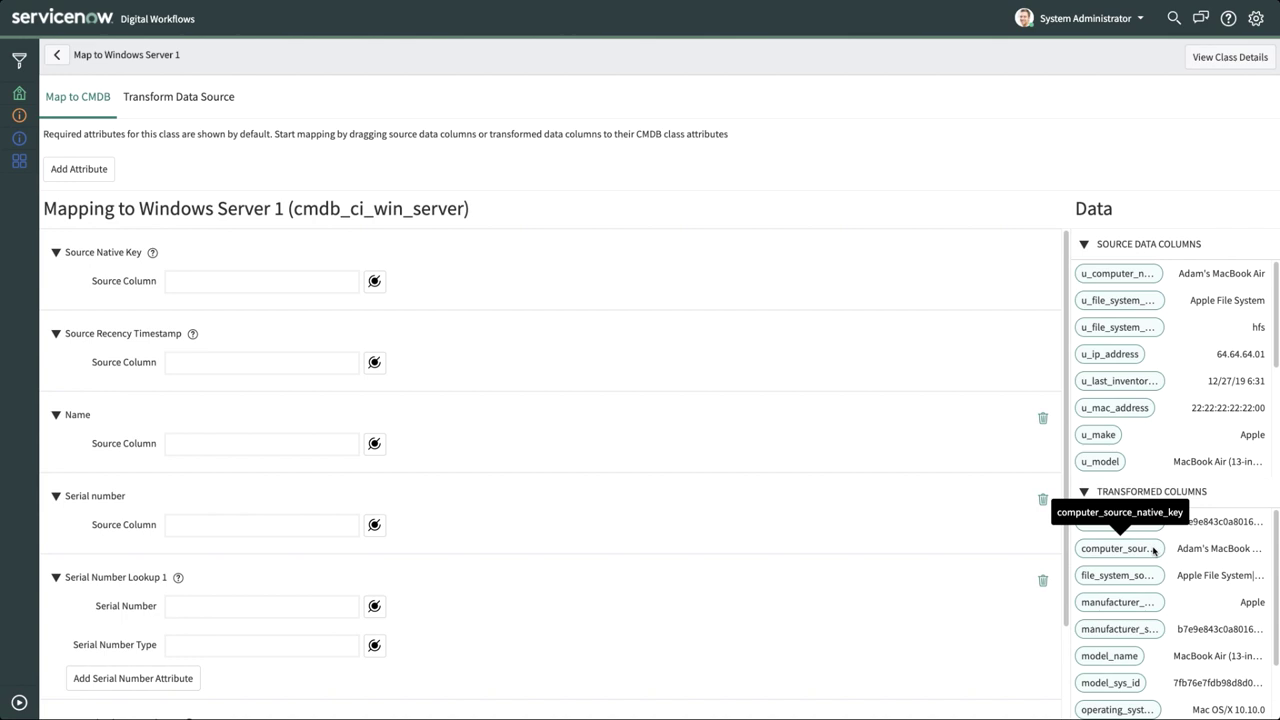
pyautogui.moveTo(1153, 550); pyautogui.dragTo(240, 276)
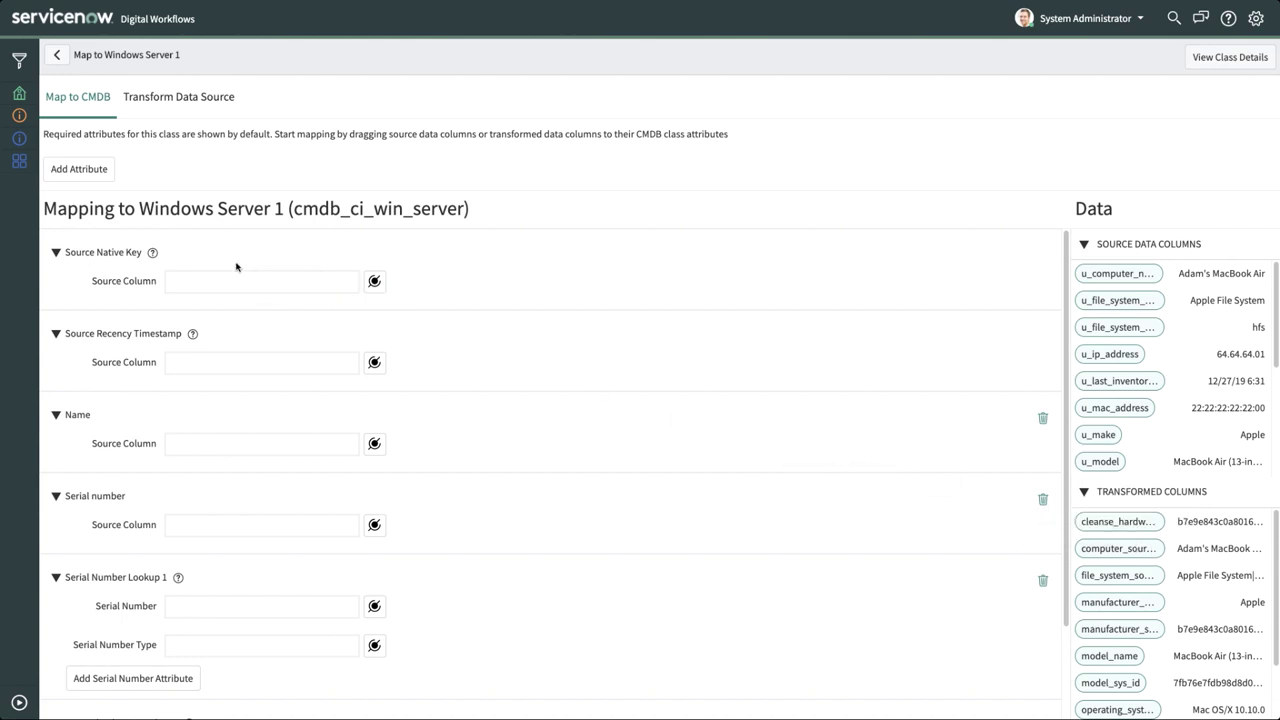
pyautogui.click(374, 363)
pyautogui.write('last')
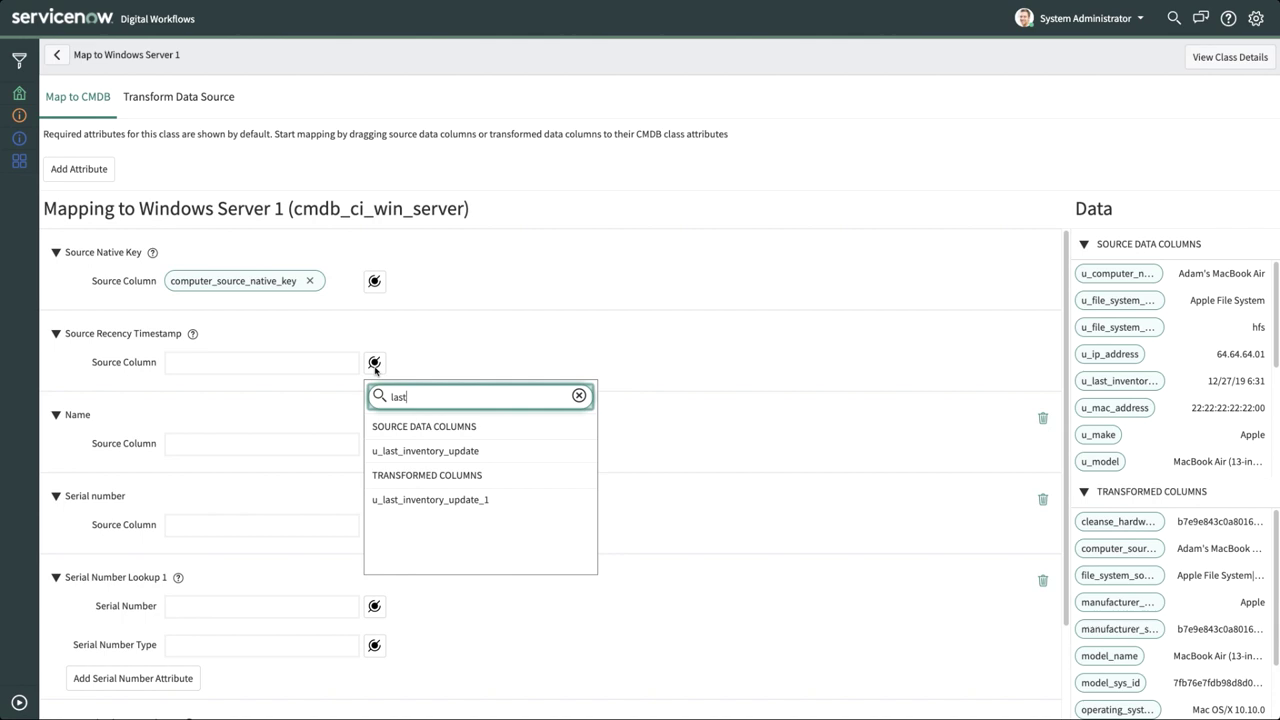
pyautogui.click(483, 500)
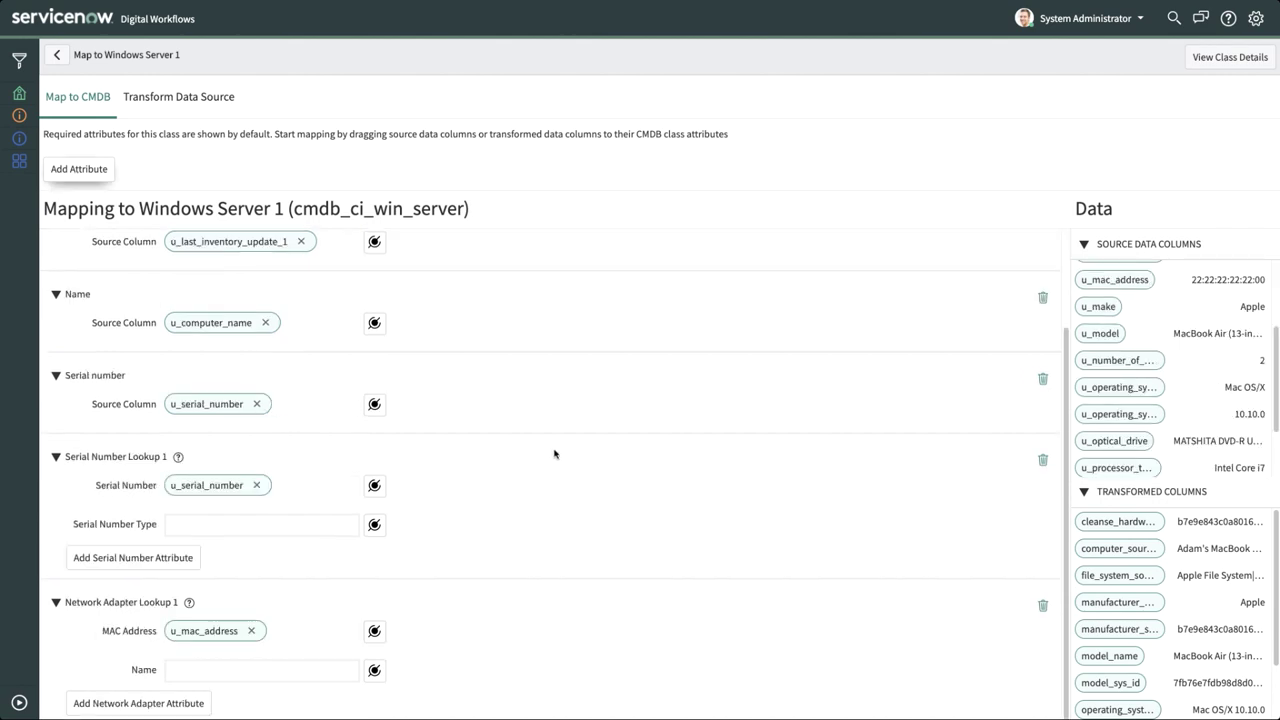
pyautogui.click(82, 171)
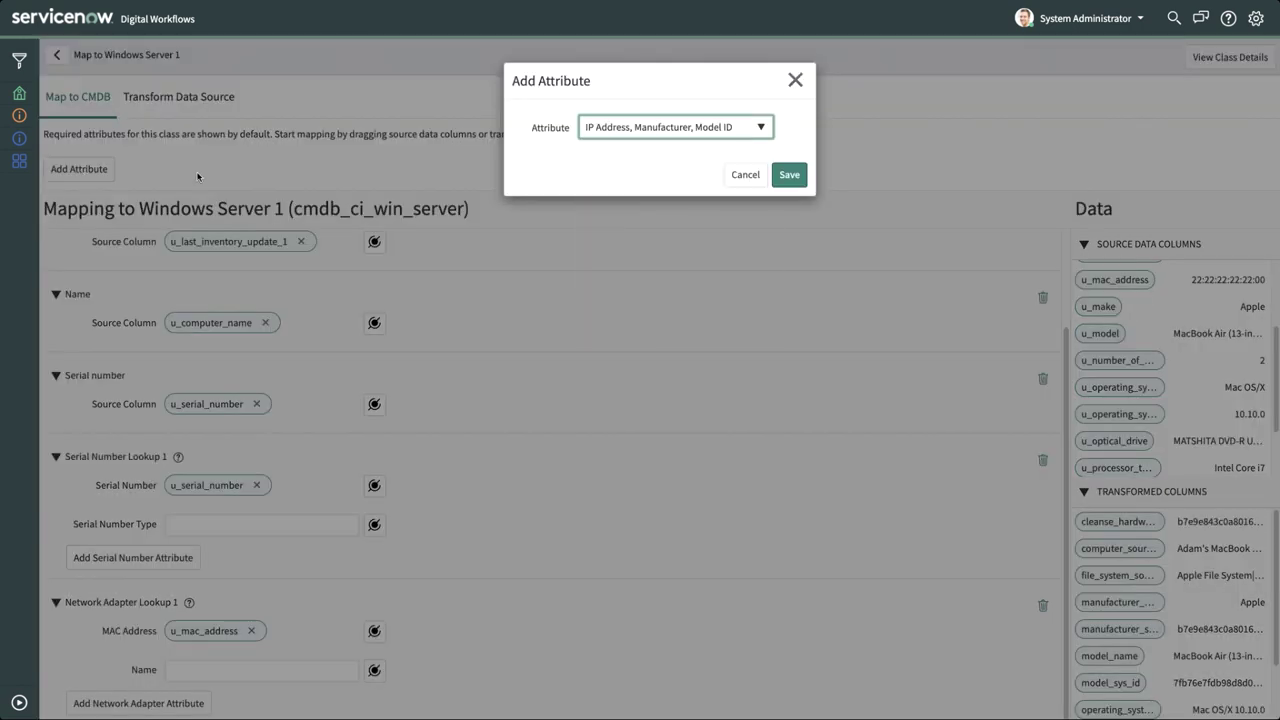
pyautogui.click(787, 176)
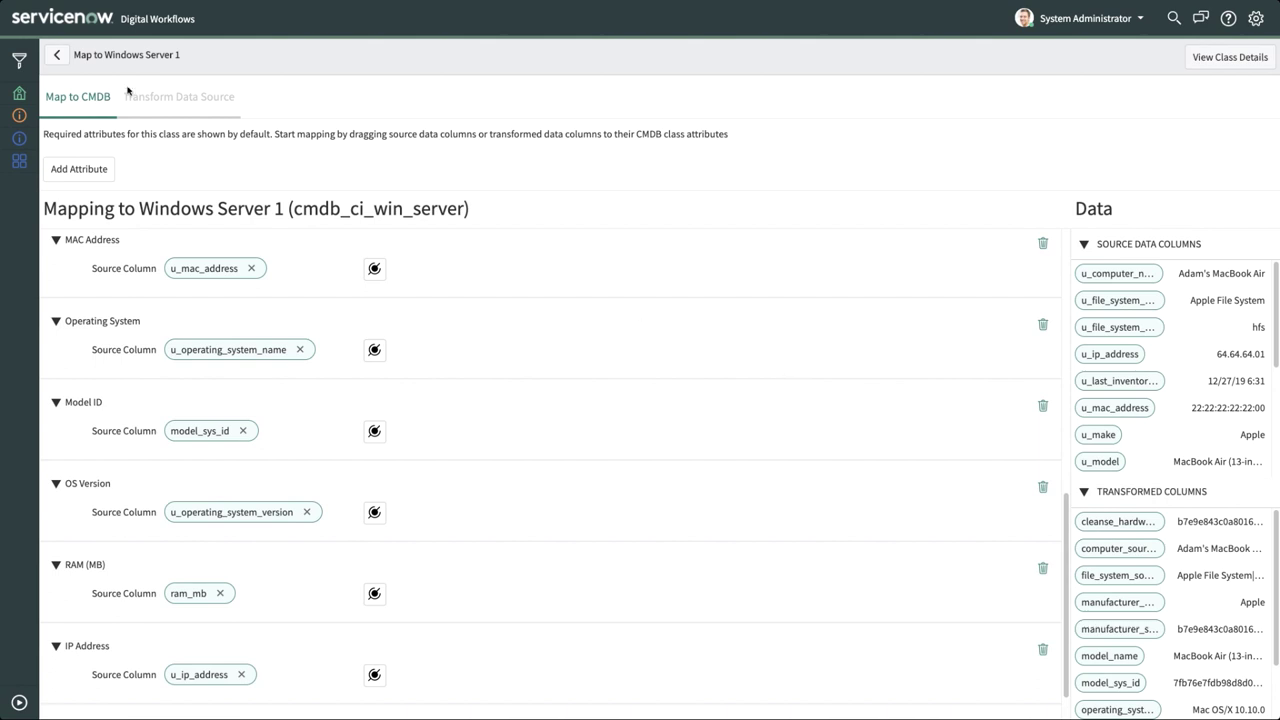
pyautogui.click(60, 58)
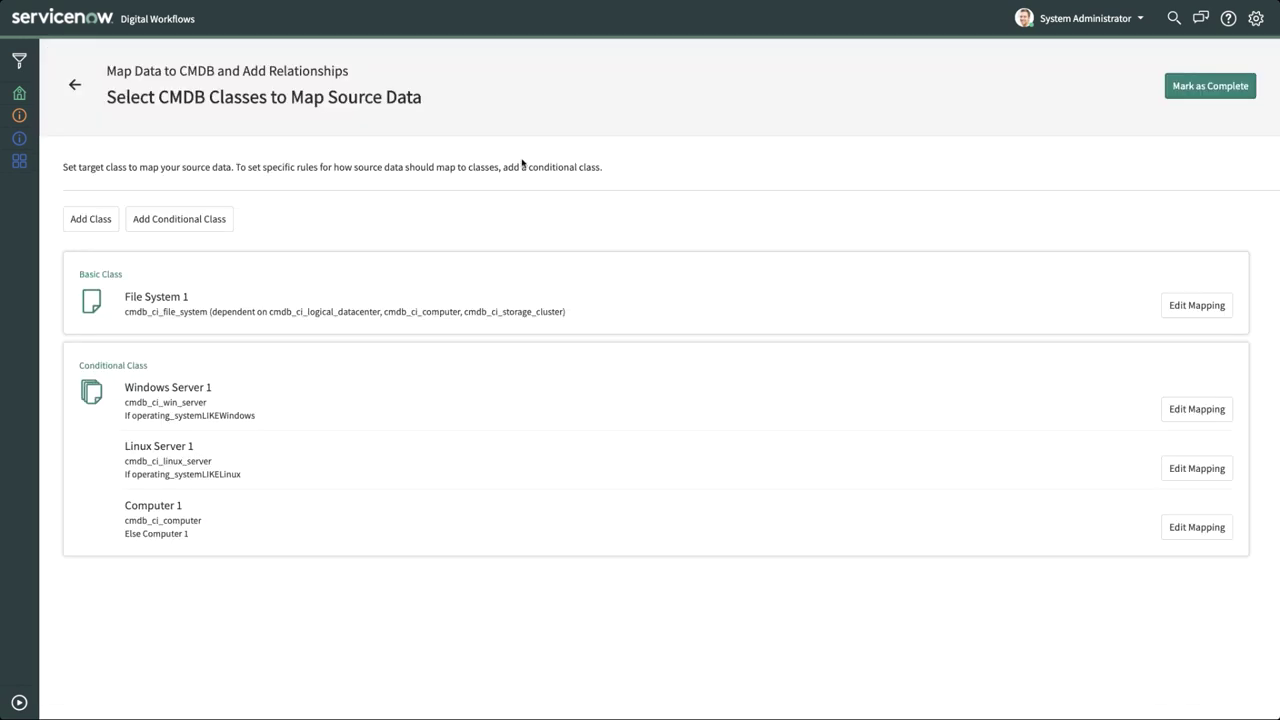
# Complete class selection and start a relationship with parent Linux Server 1 and child File System 1
pyautogui.click(1210, 88)
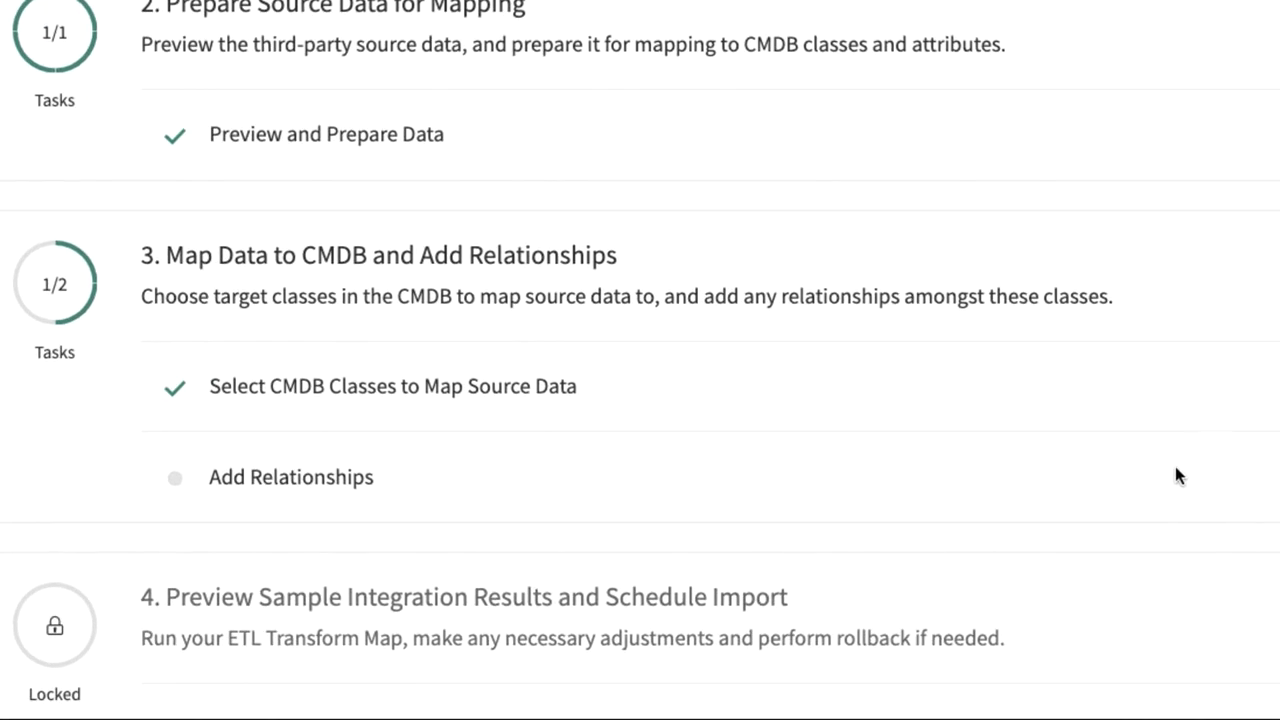
pyautogui.click(1165, 485)
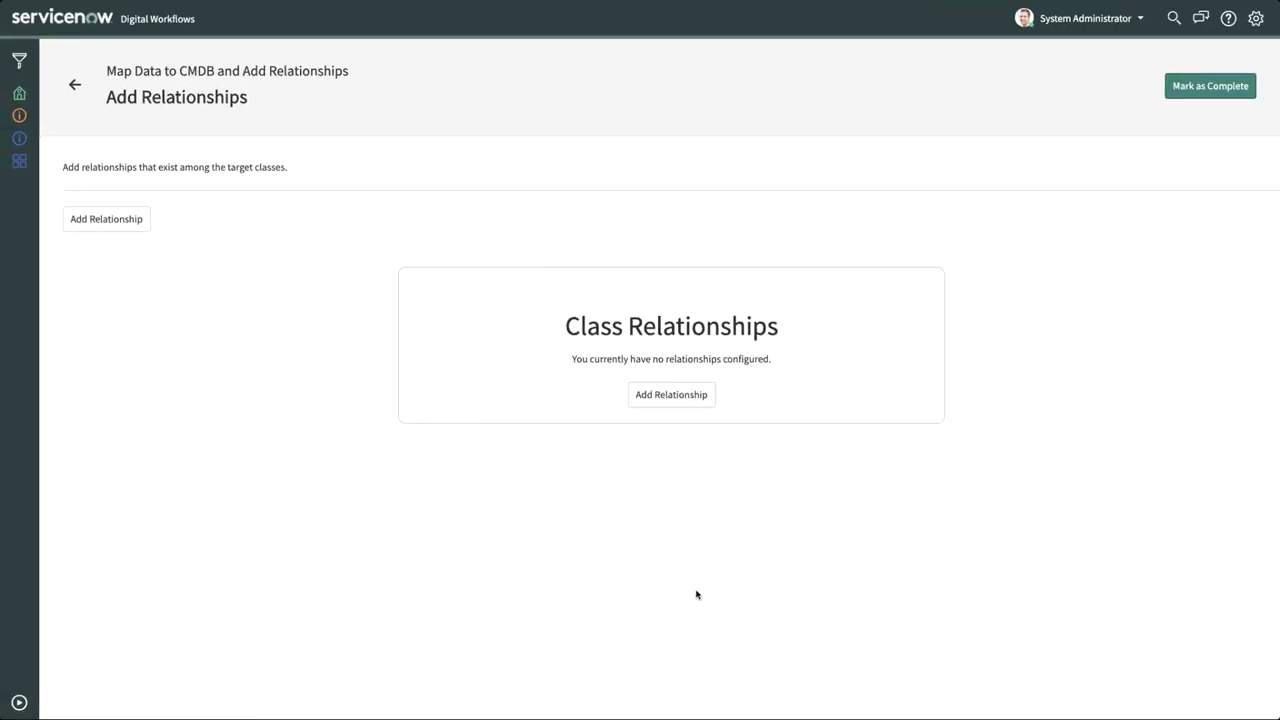
pyautogui.click(671, 396)
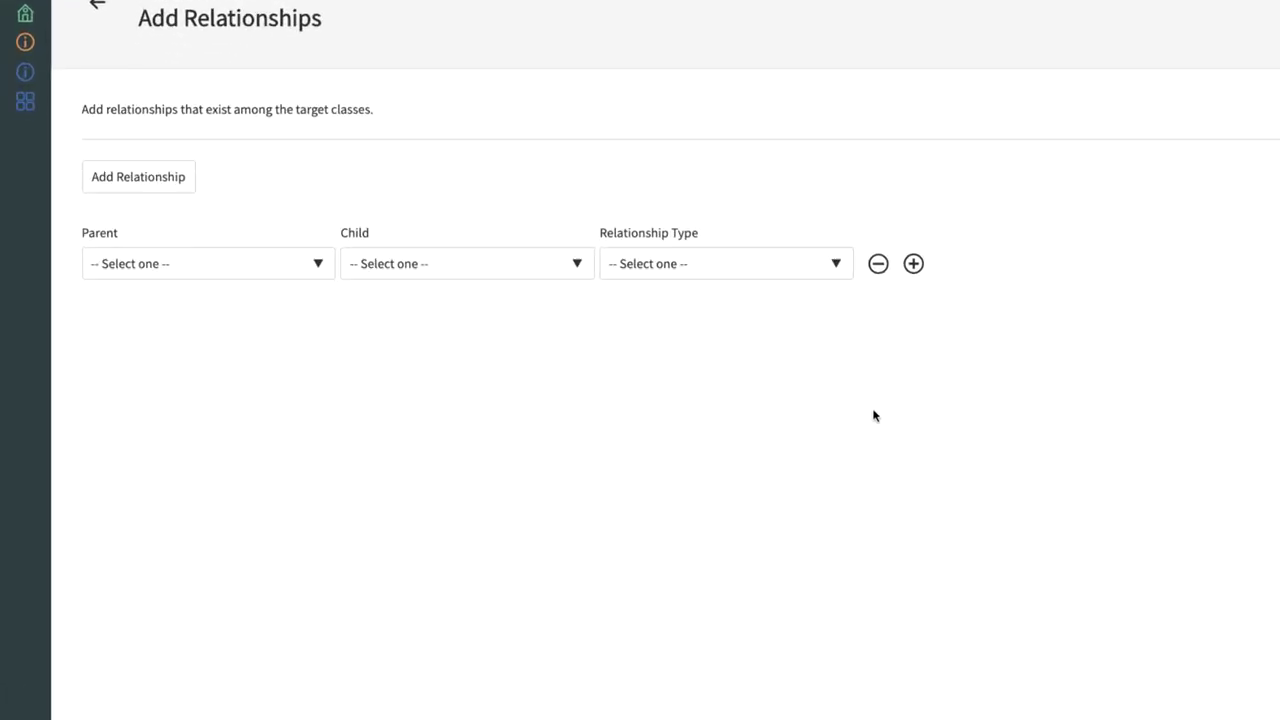
pyautogui.click(257, 246)
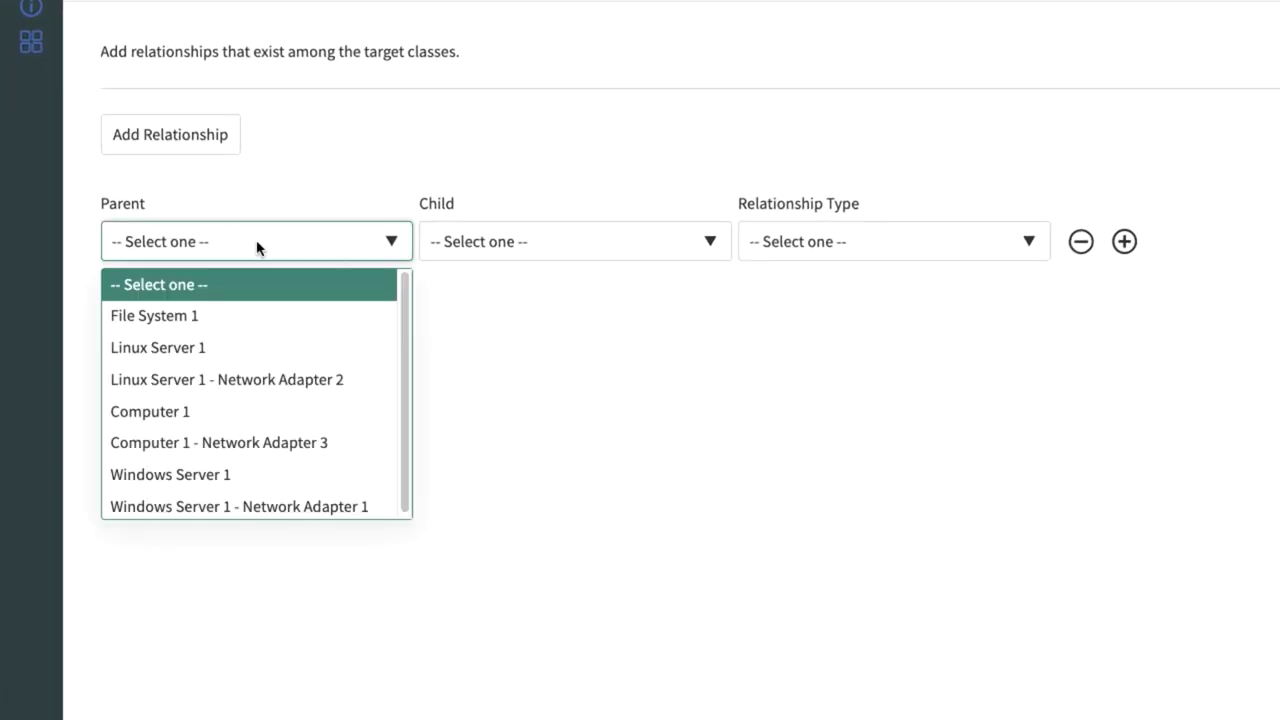
pyautogui.click(295, 360)
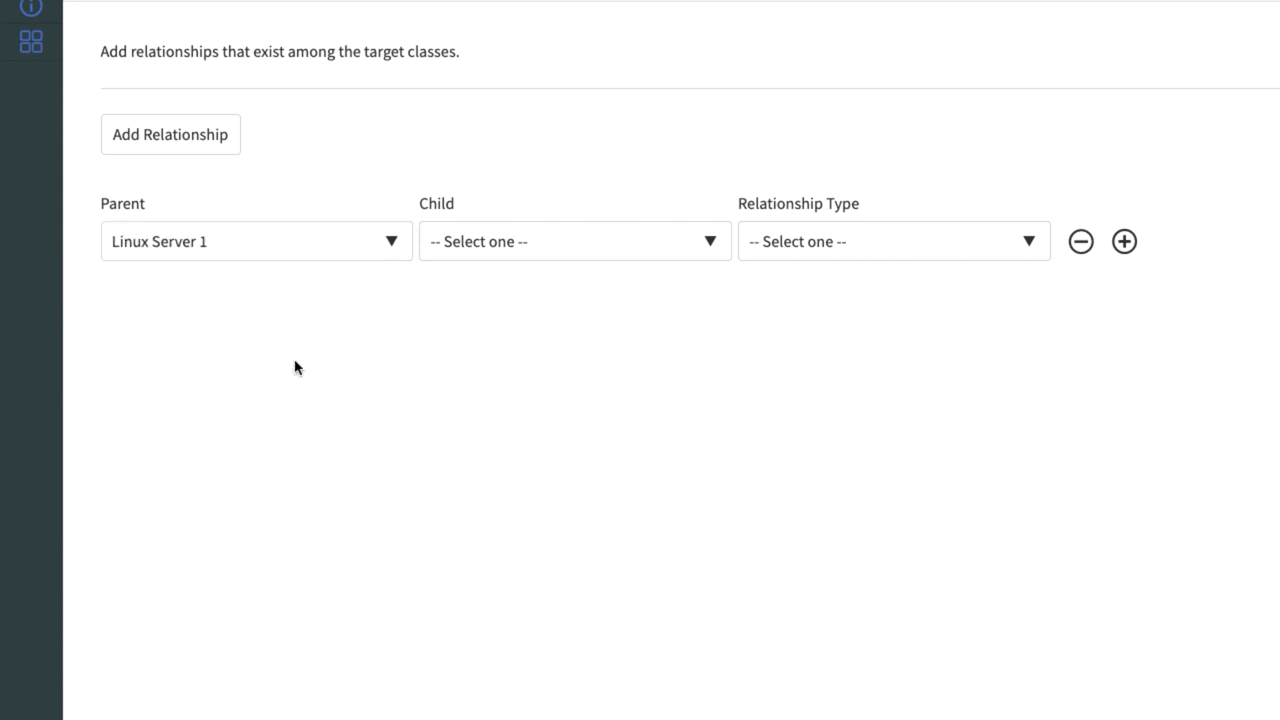
pyautogui.click(488, 244)
pyautogui.click(515, 318)
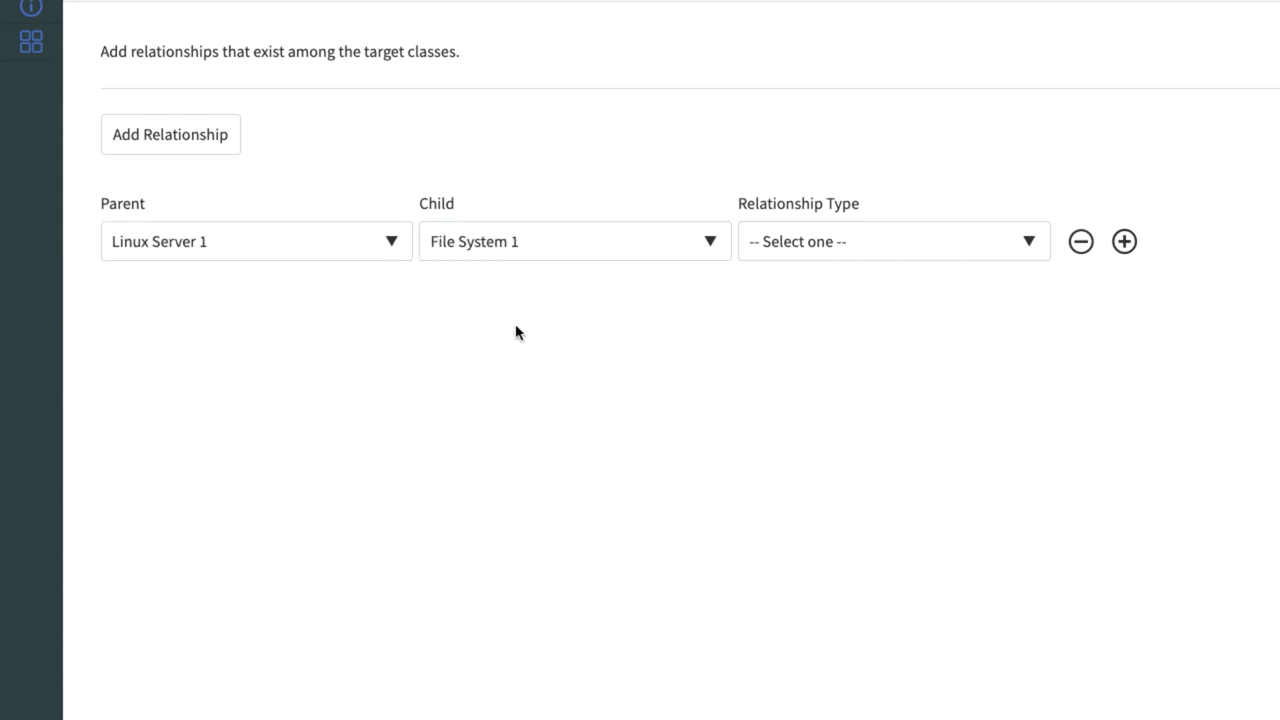
# Set the type to Contains::Contained by and add Computer 1 and Windows Server 1 rows to File System 1
pyautogui.click(873, 240)
pyautogui.write('con')
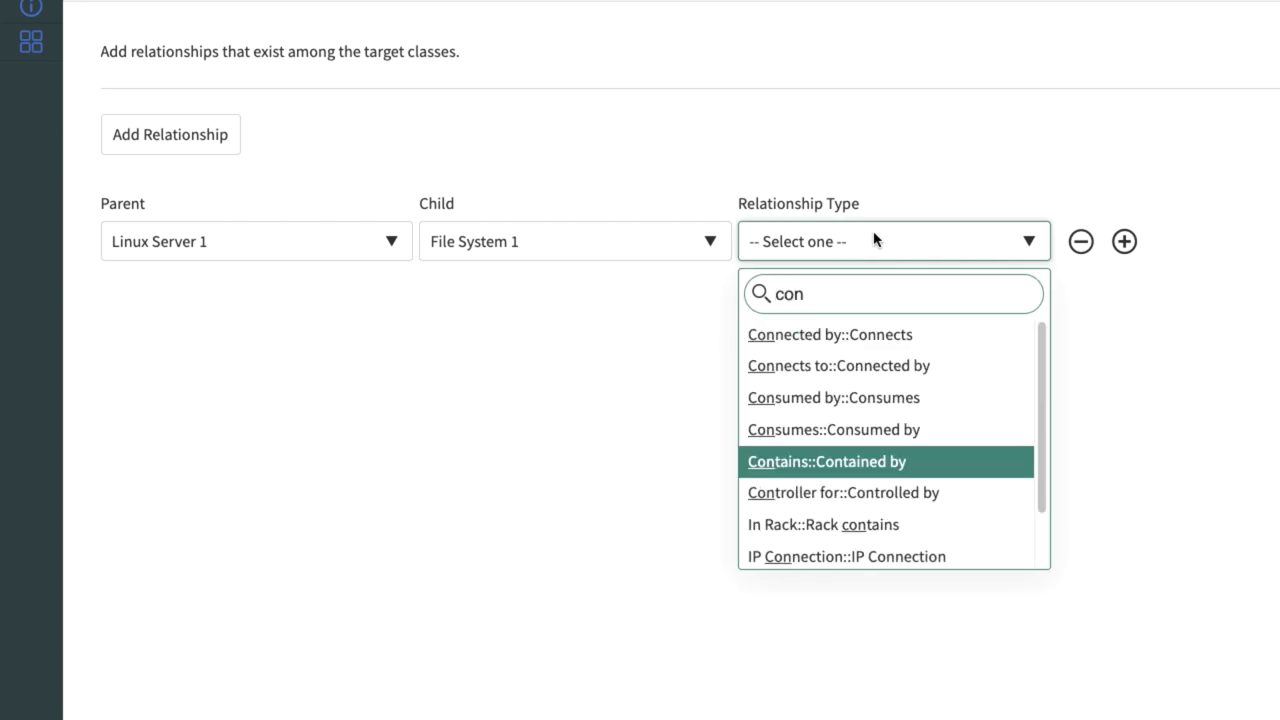
pyautogui.click(893, 465)
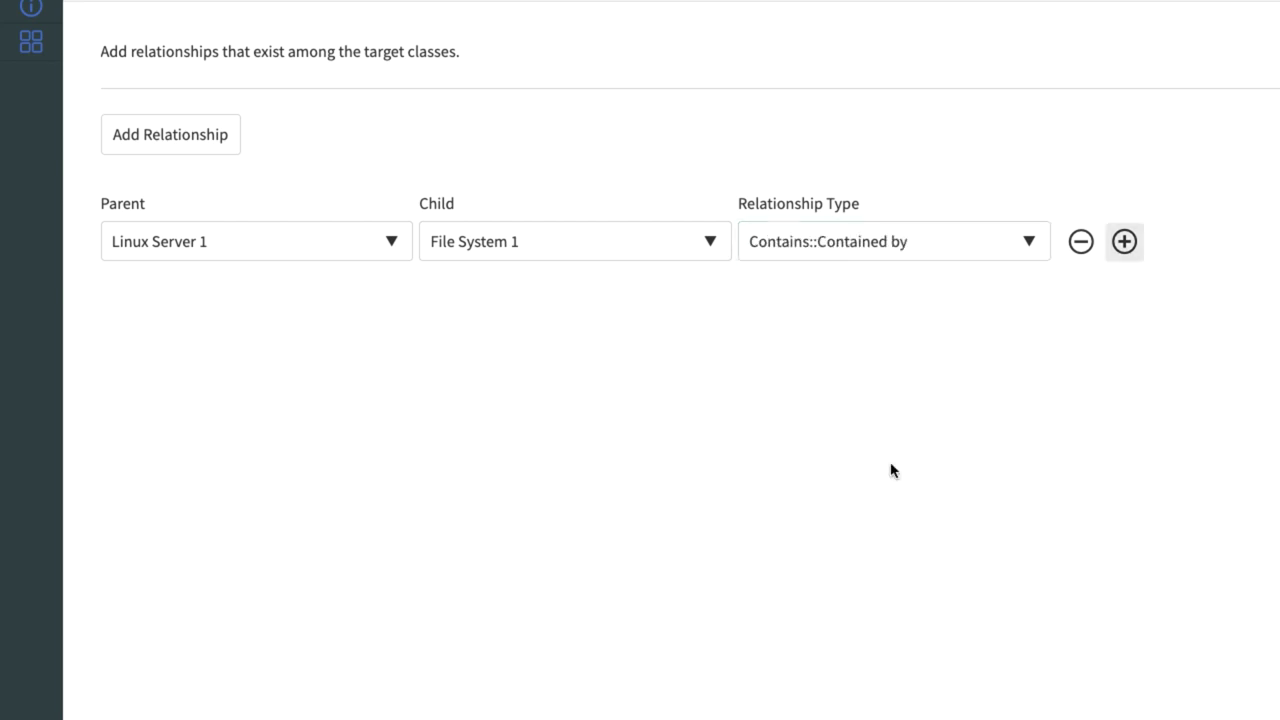
pyautogui.click(1124, 244)
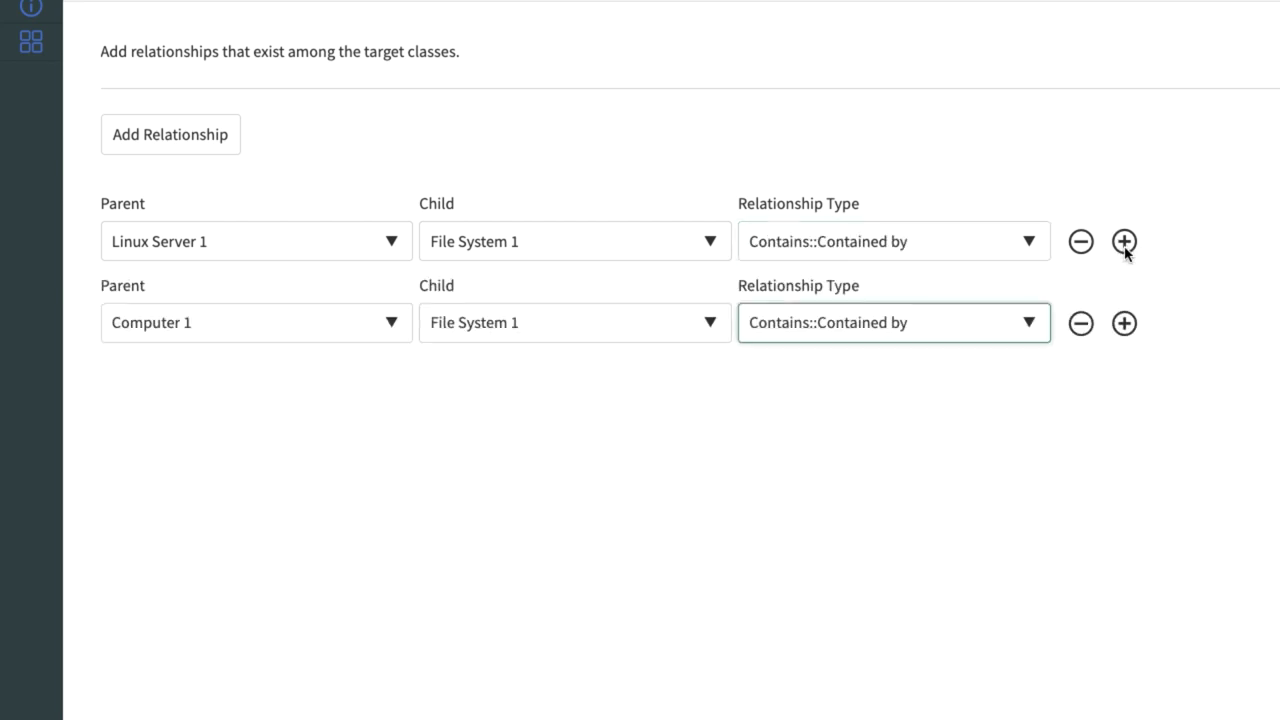
pyautogui.click(1124, 321)
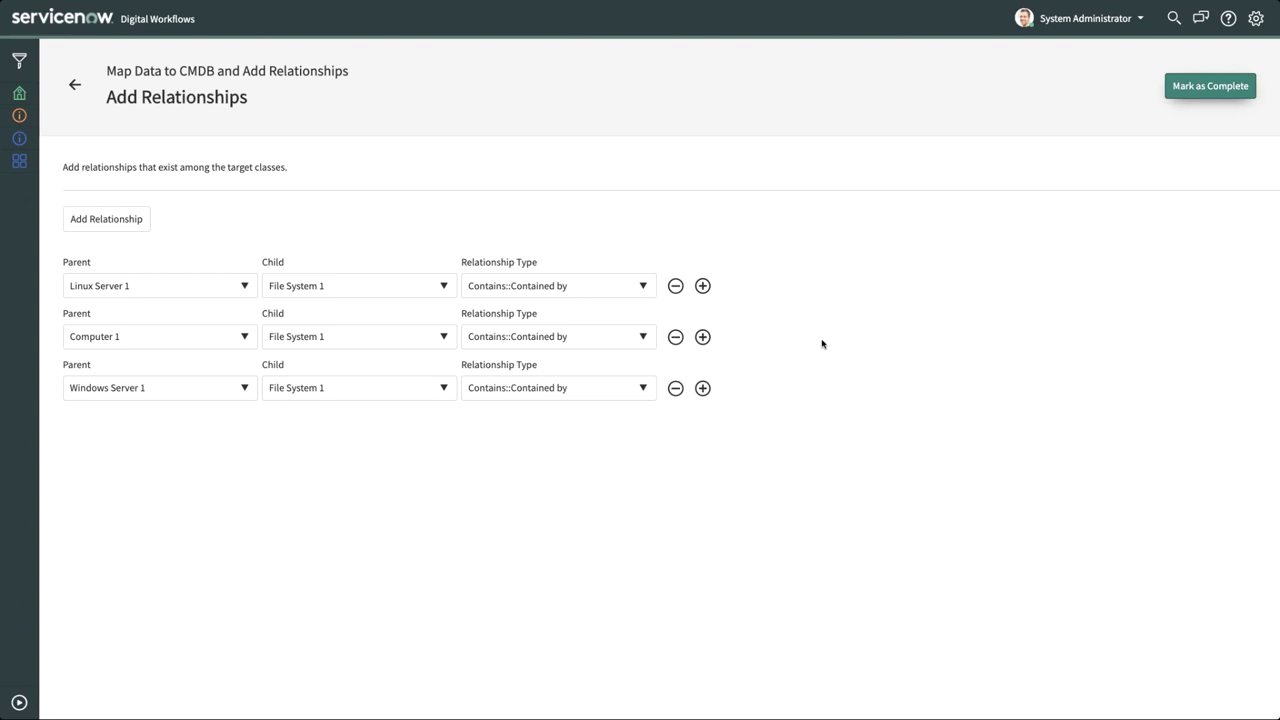
# Complete the relationships step, then review the File System, Linux Server and Windows Server test results
pyautogui.click(1211, 92)
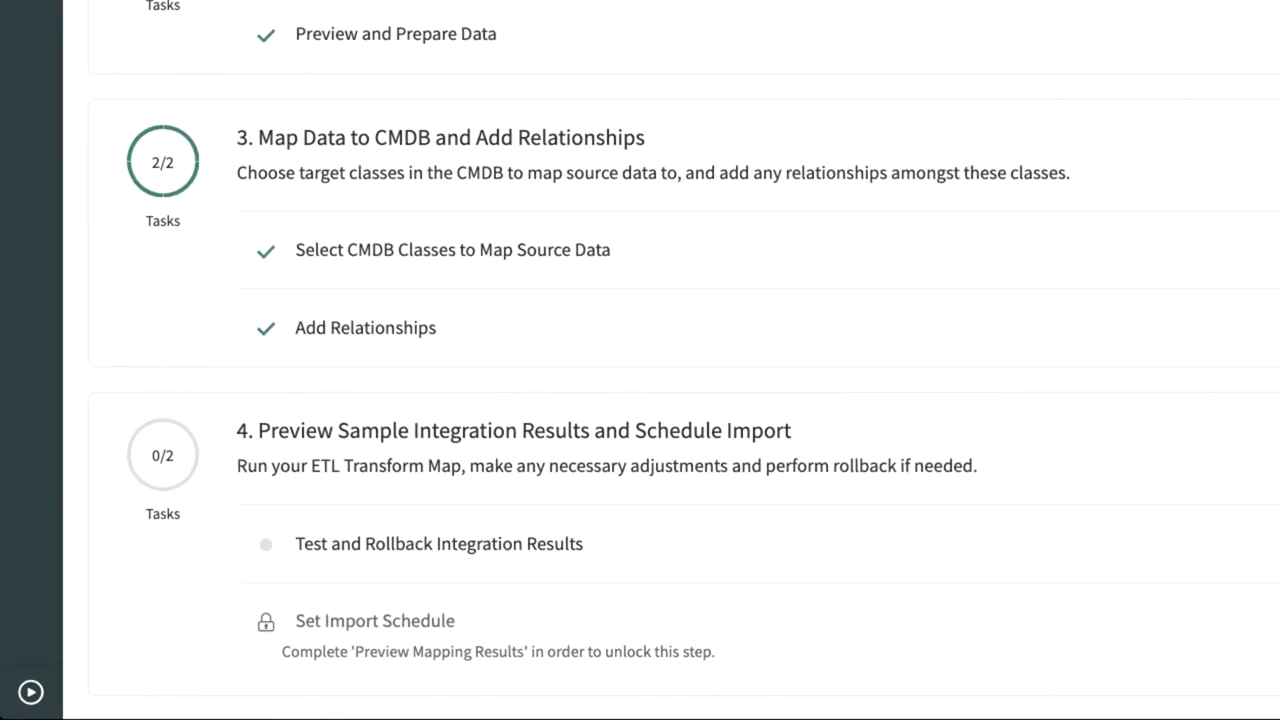
pyautogui.click(1113, 550)
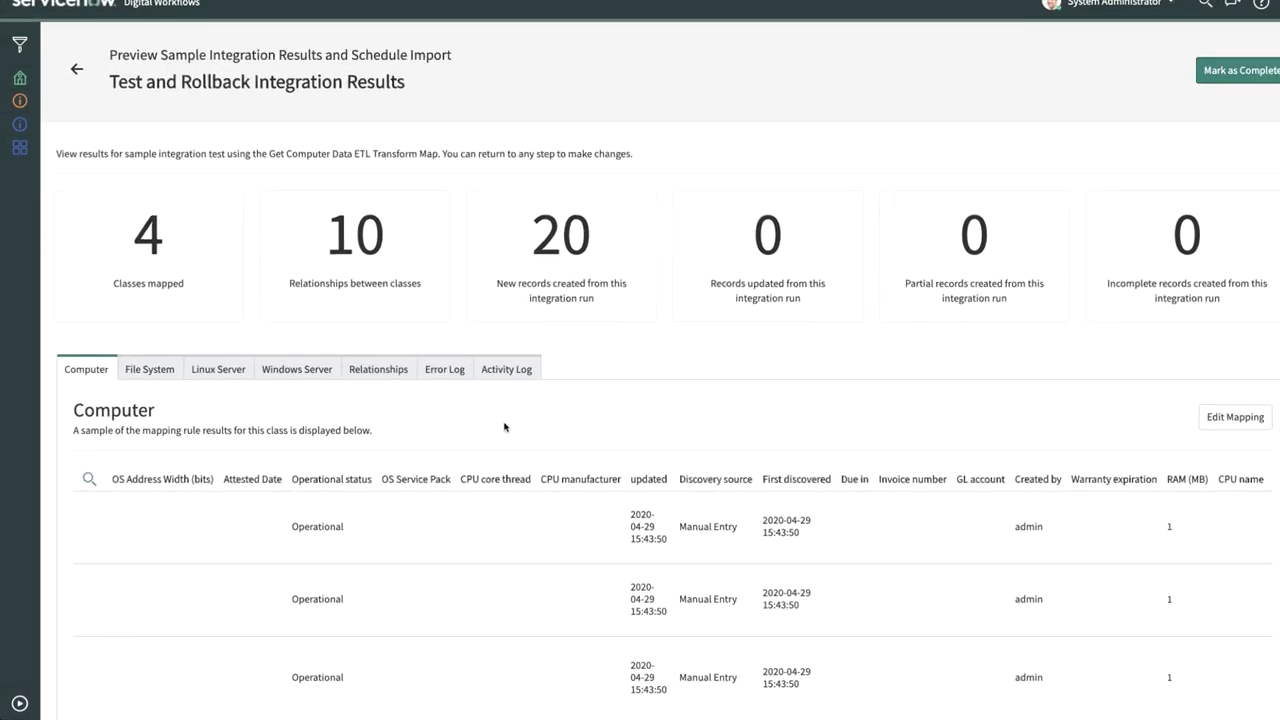
pyautogui.click(152, 371)
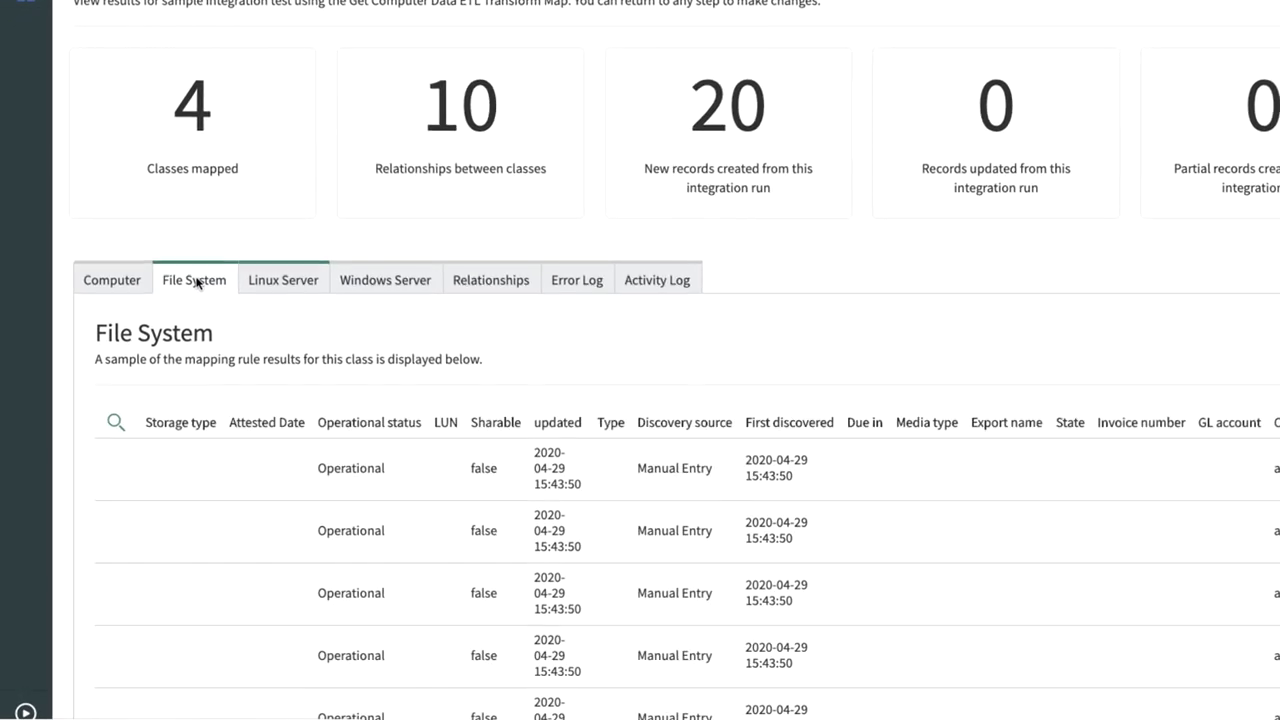
pyautogui.click(286, 280)
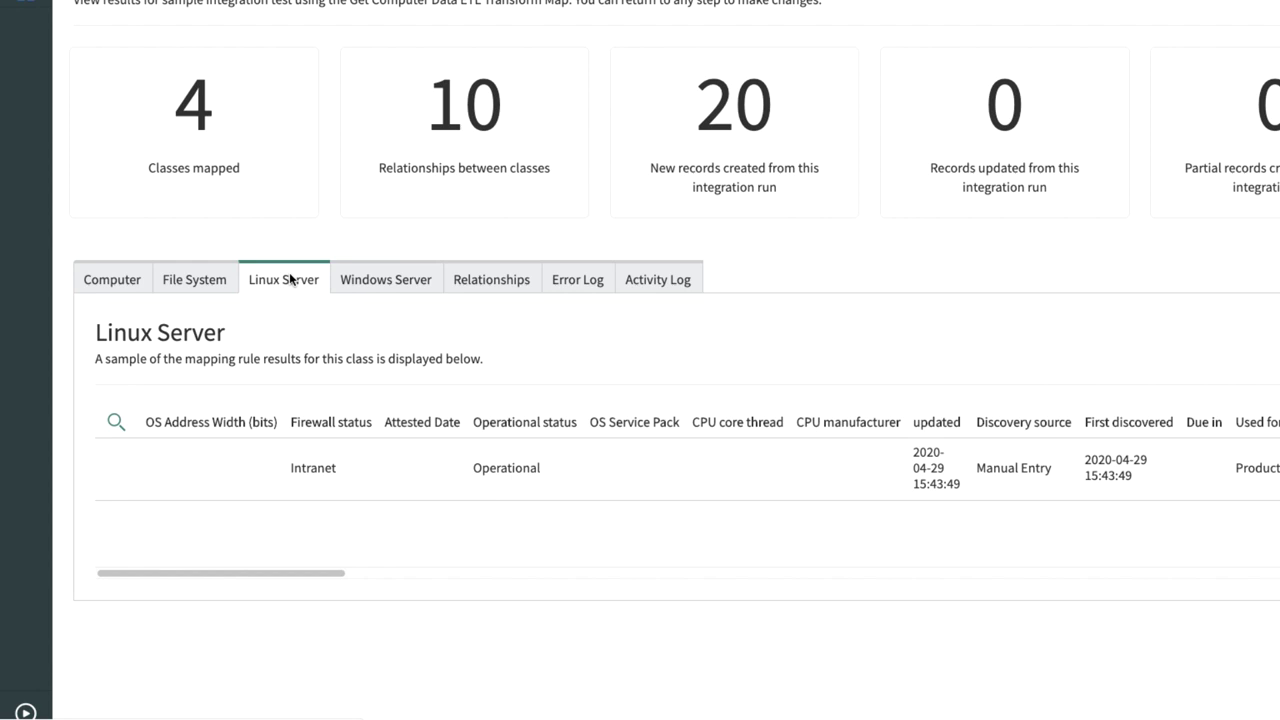
pyautogui.click(370, 280)
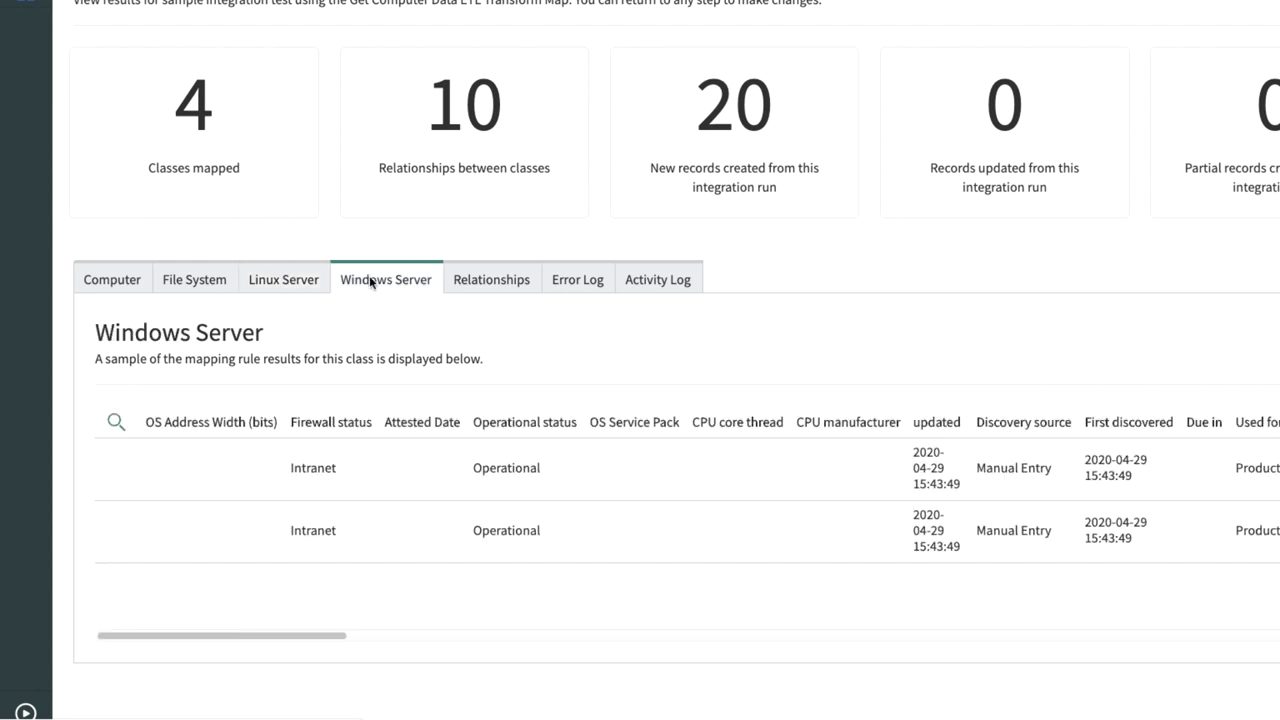
# Check the test relationships, error log and activity log, then mark the test step complete
pyautogui.click(490, 282)
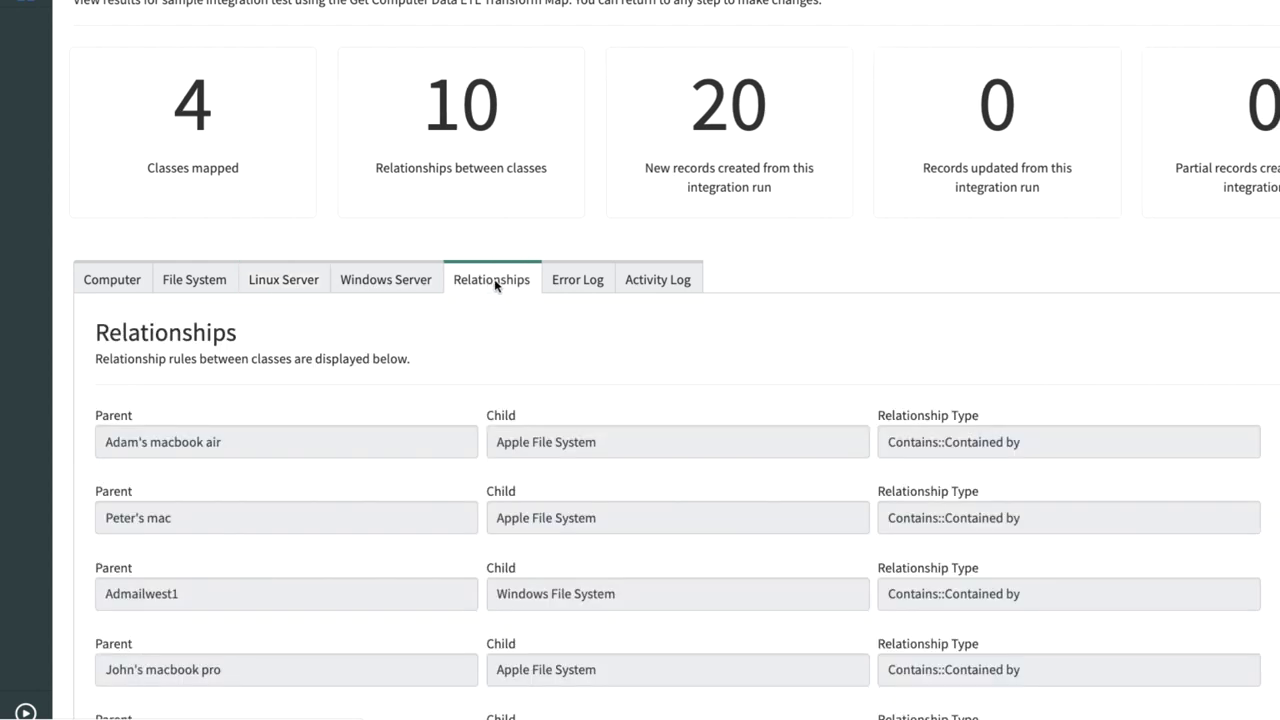
pyautogui.click(577, 285)
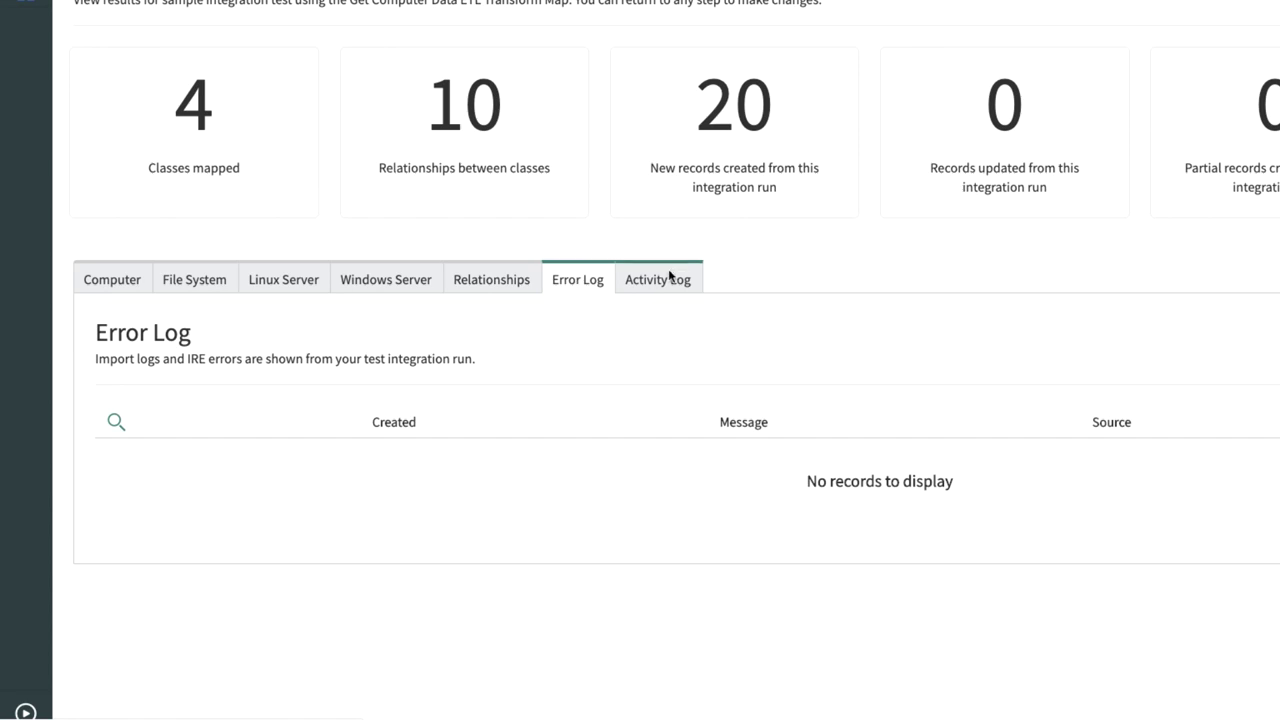
pyautogui.click(665, 279)
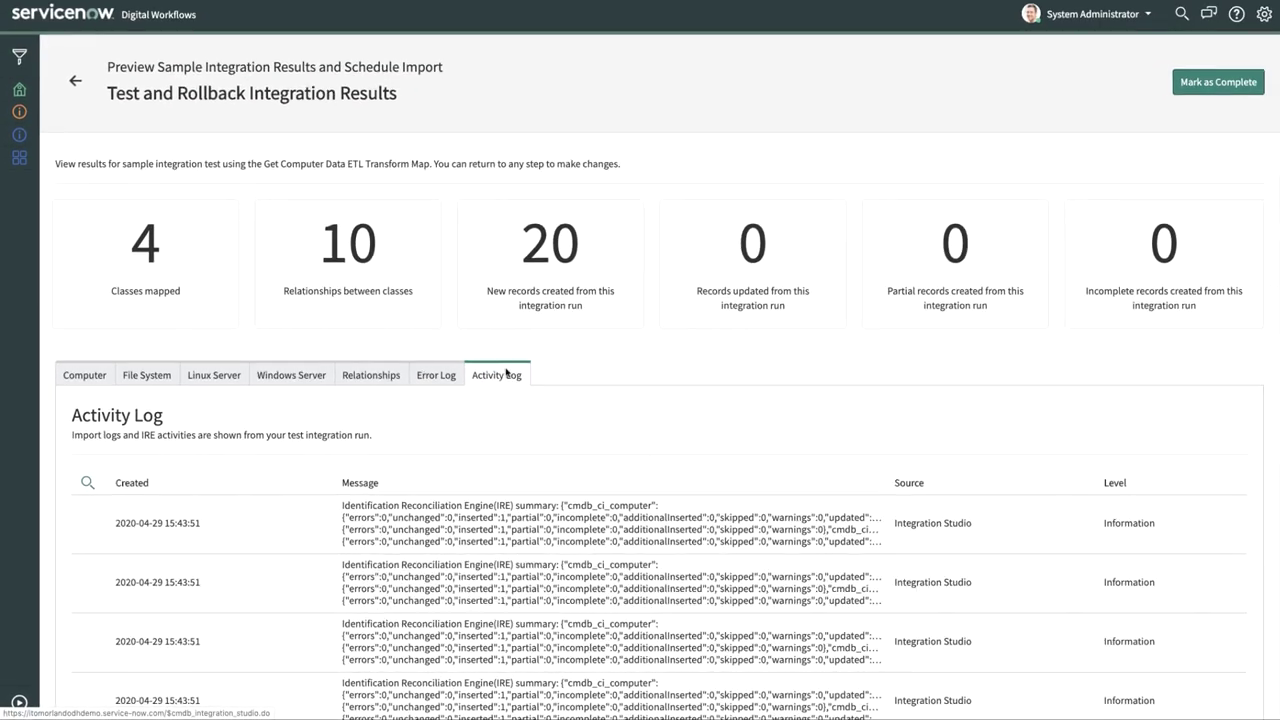
pyautogui.click(104, 311)
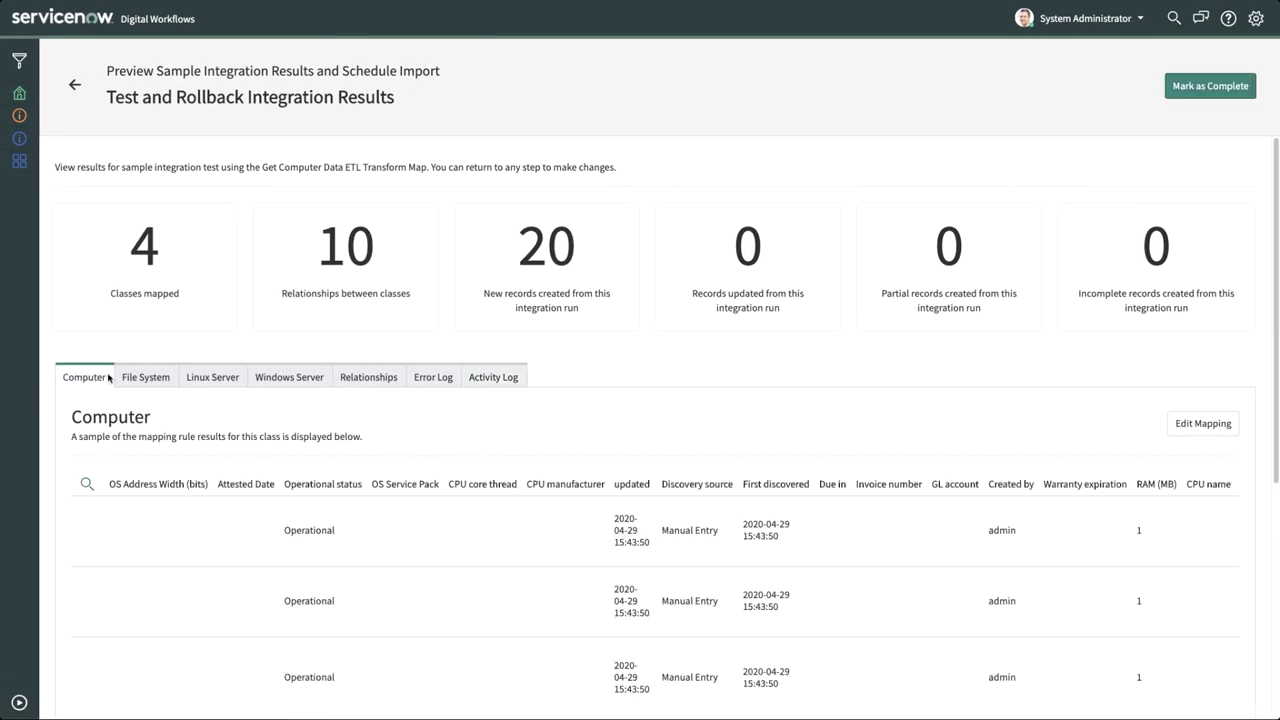
pyautogui.click(1201, 424)
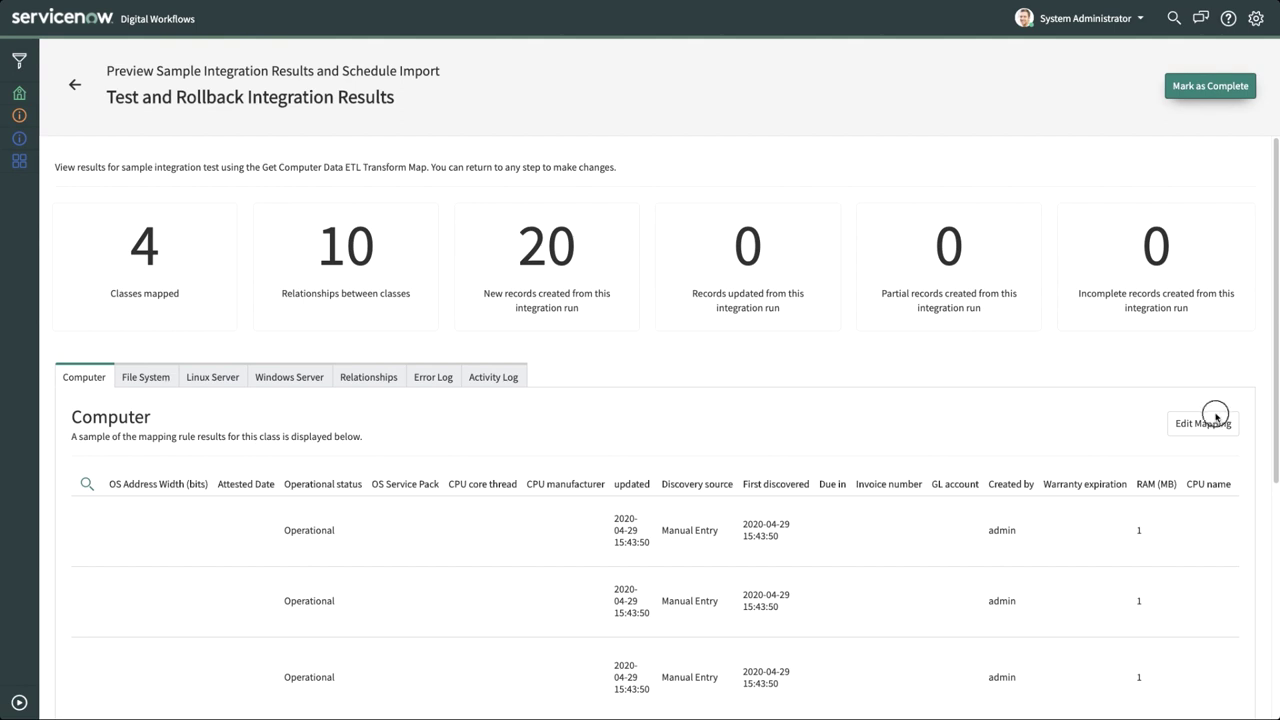
# Retain the test integration data in the CMDB and go to the Set Import Schedule task
pyautogui.click(1211, 88)
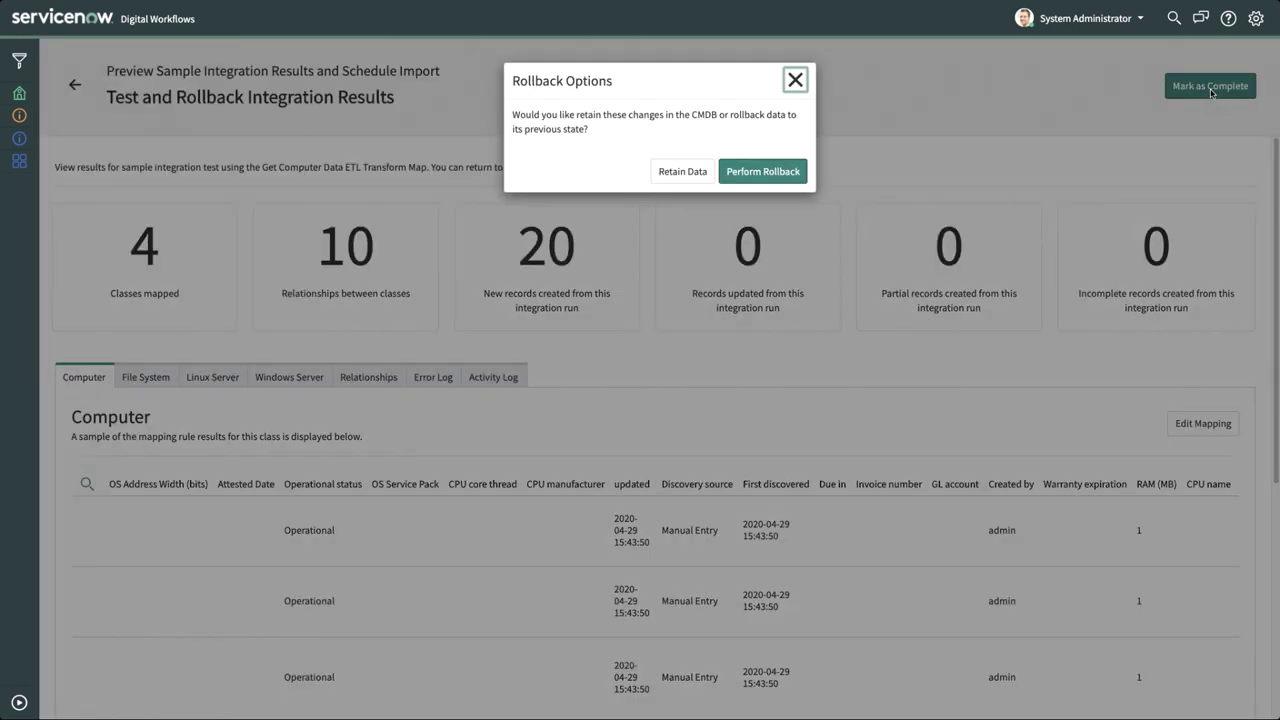
pyautogui.click(684, 172)
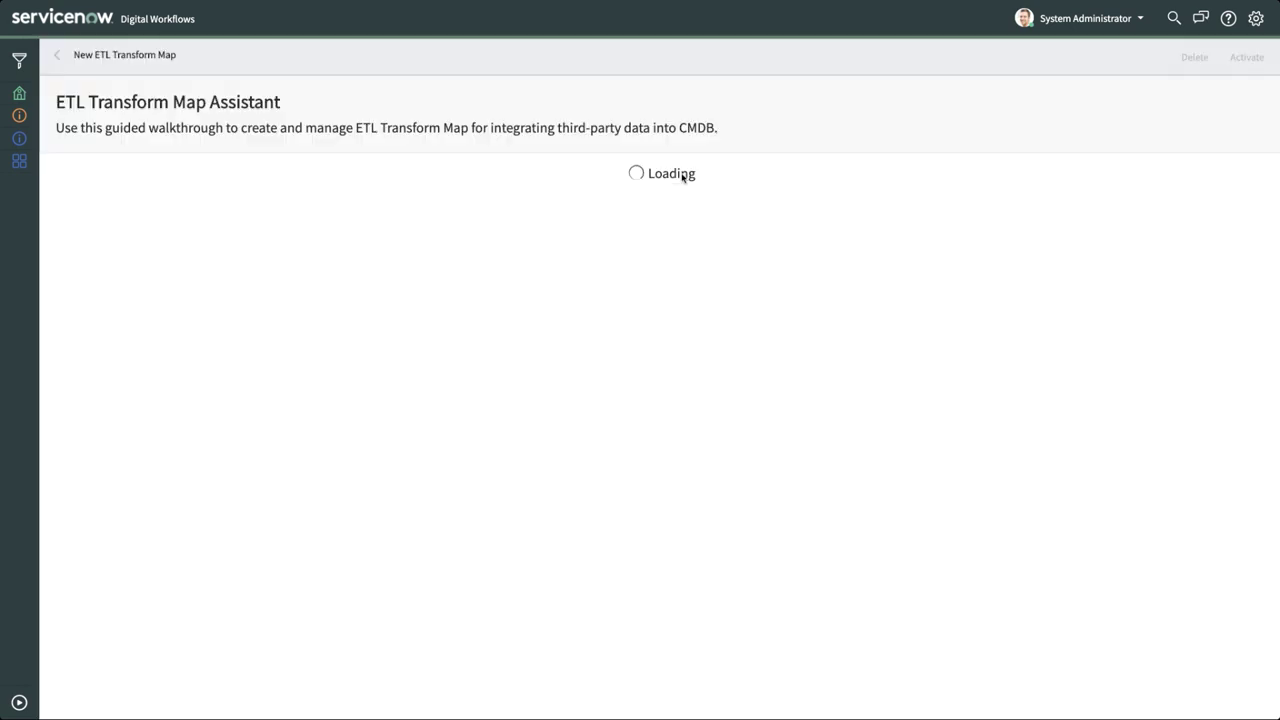
pyautogui.scroll(-1, 682, 178)
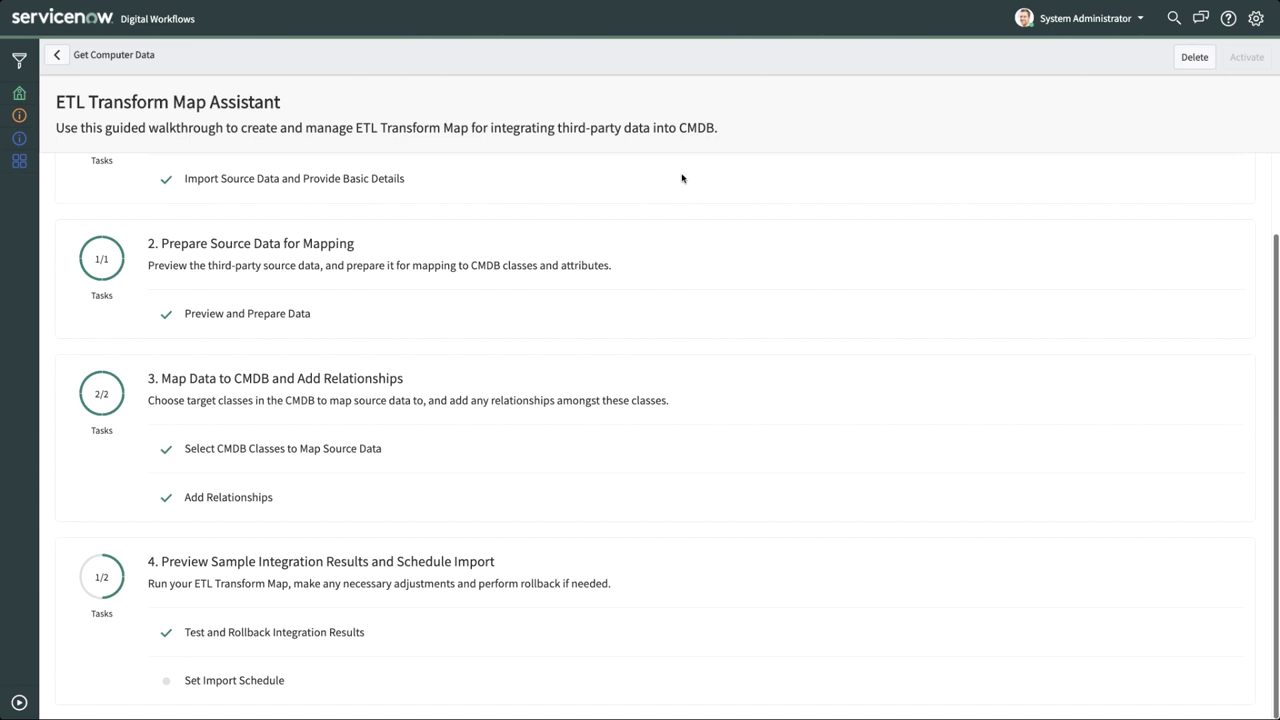
pyautogui.scroll(-1, 682, 178)
pyautogui.click(698, 681)
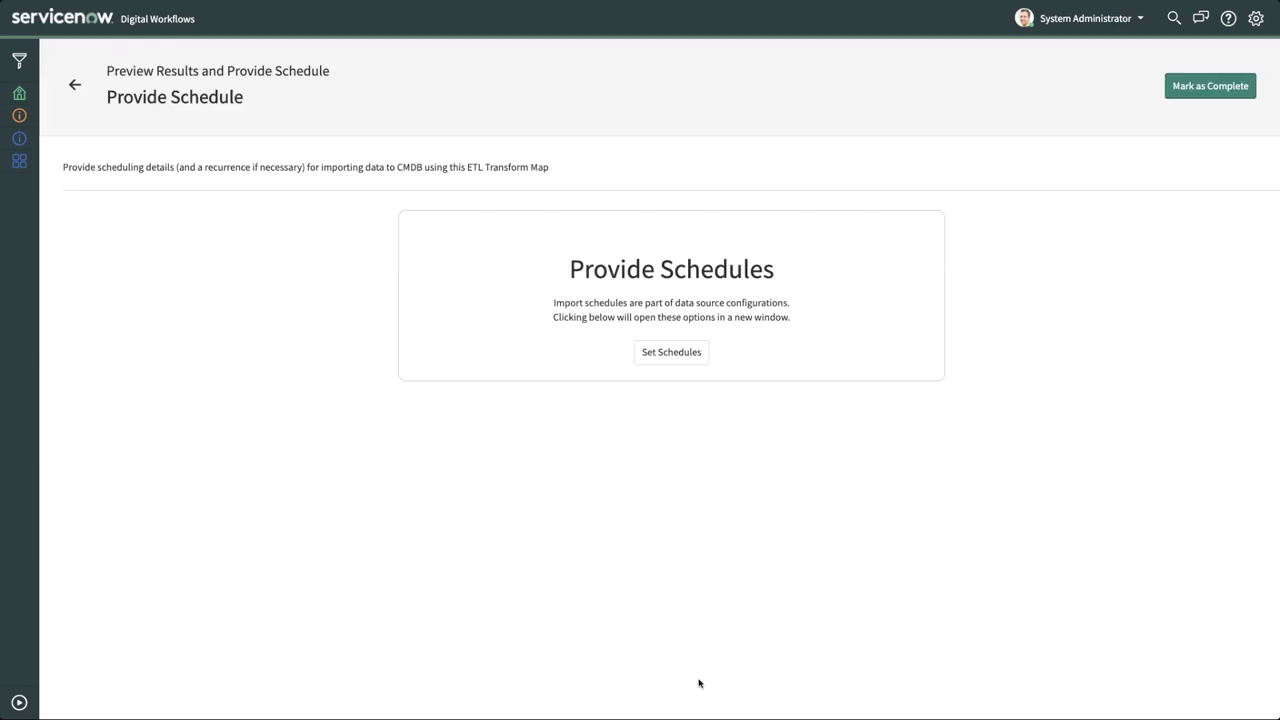
# Create and submit a daily scheduled import named 'Get computer records' using the Computer data source
pyautogui.click(673, 356)
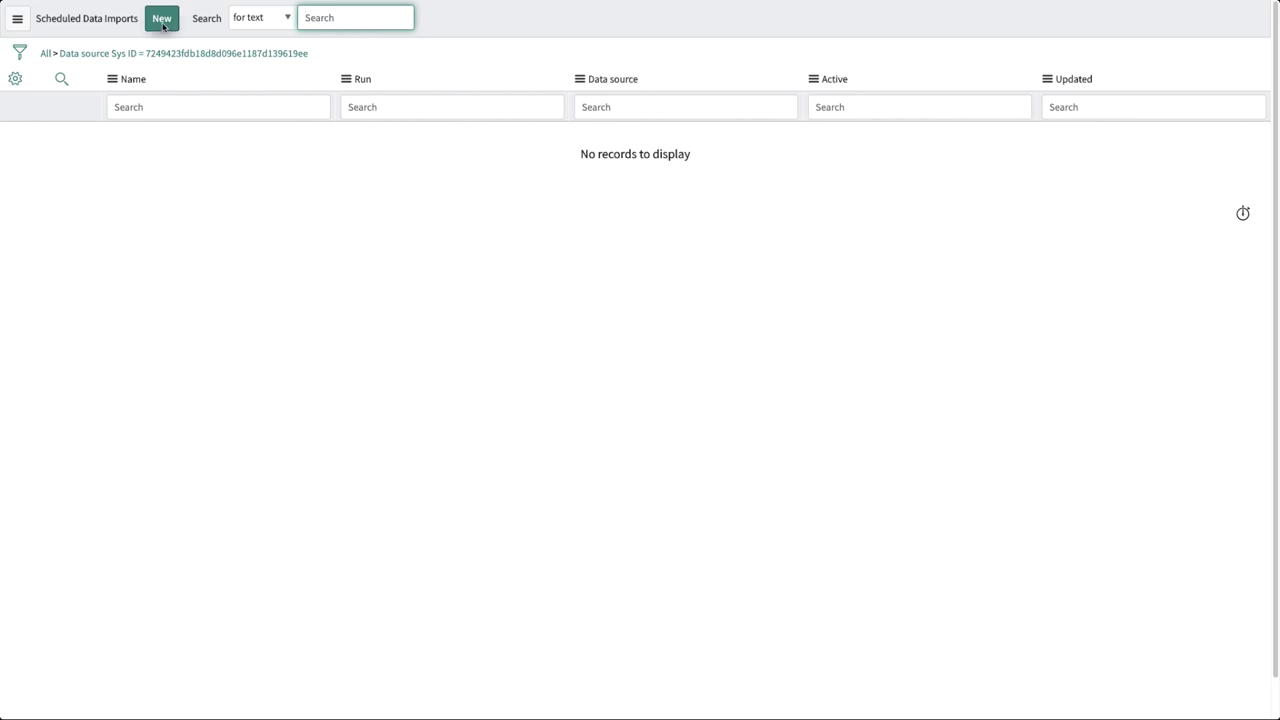
pyautogui.click(163, 26)
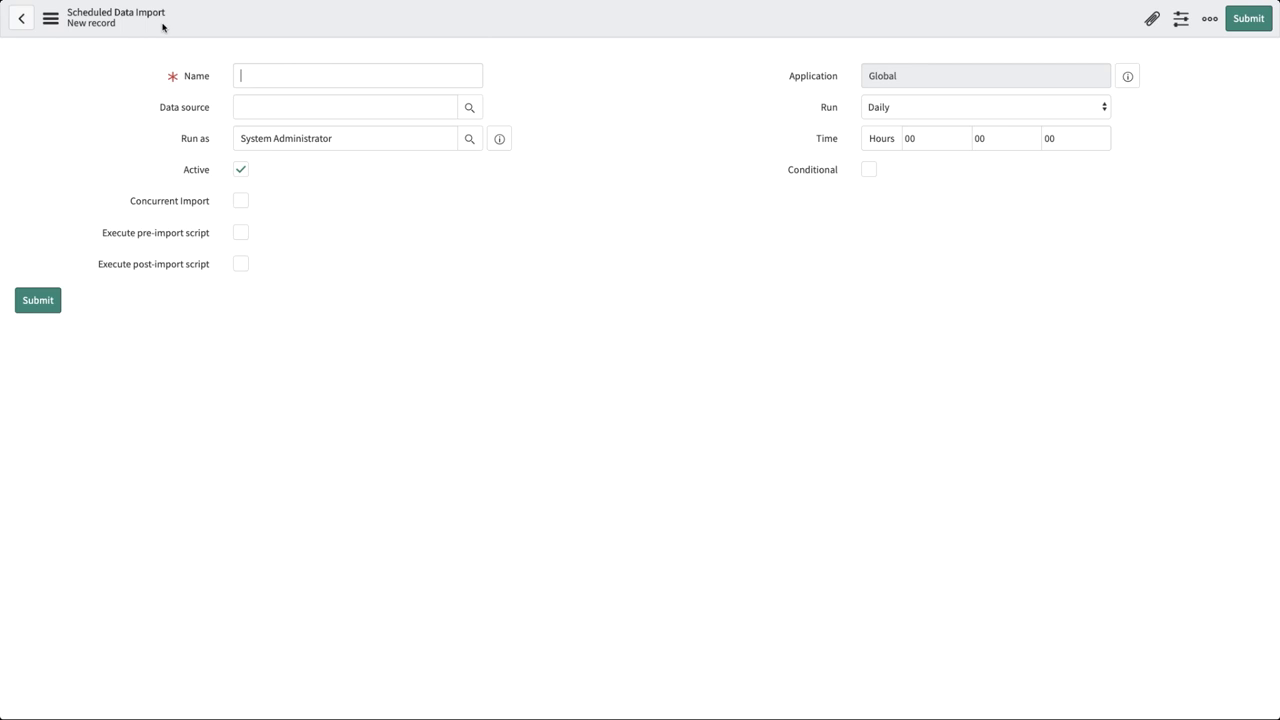
pyautogui.click(361, 79)
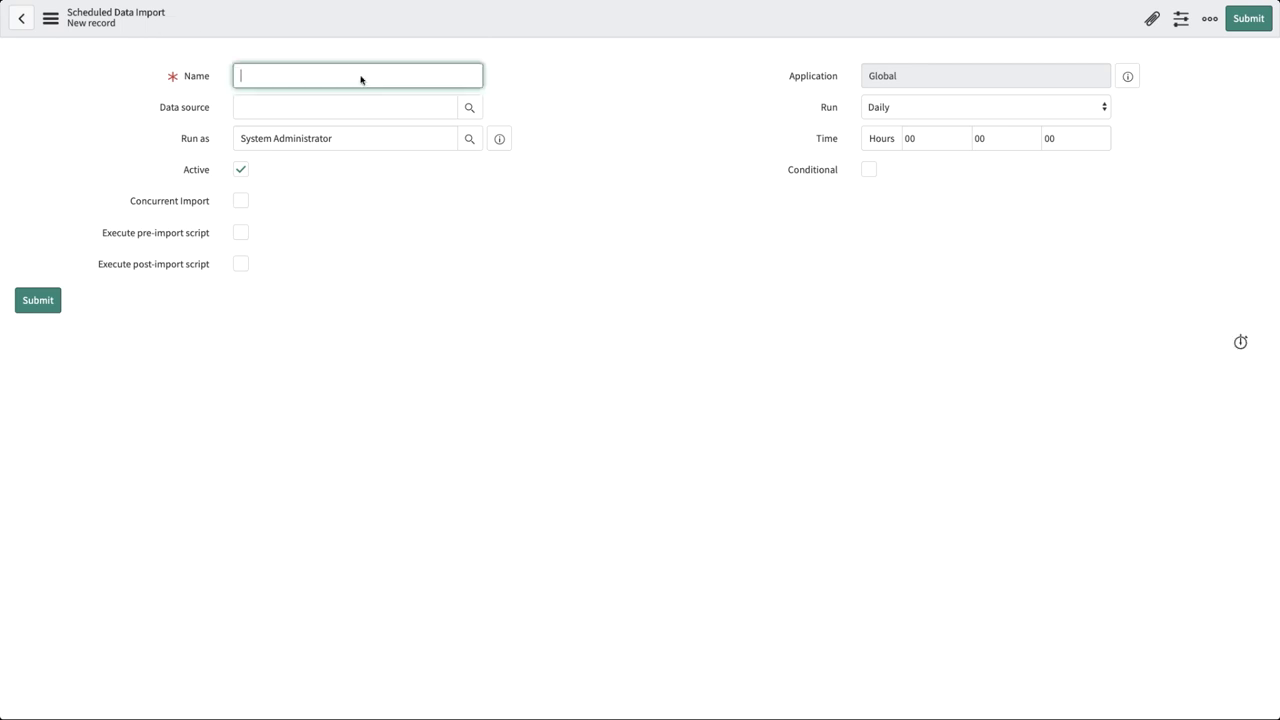
pyautogui.write('Get computer records')
pyautogui.click(346, 111)
pyautogui.write('com')
pyautogui.click(344, 142)
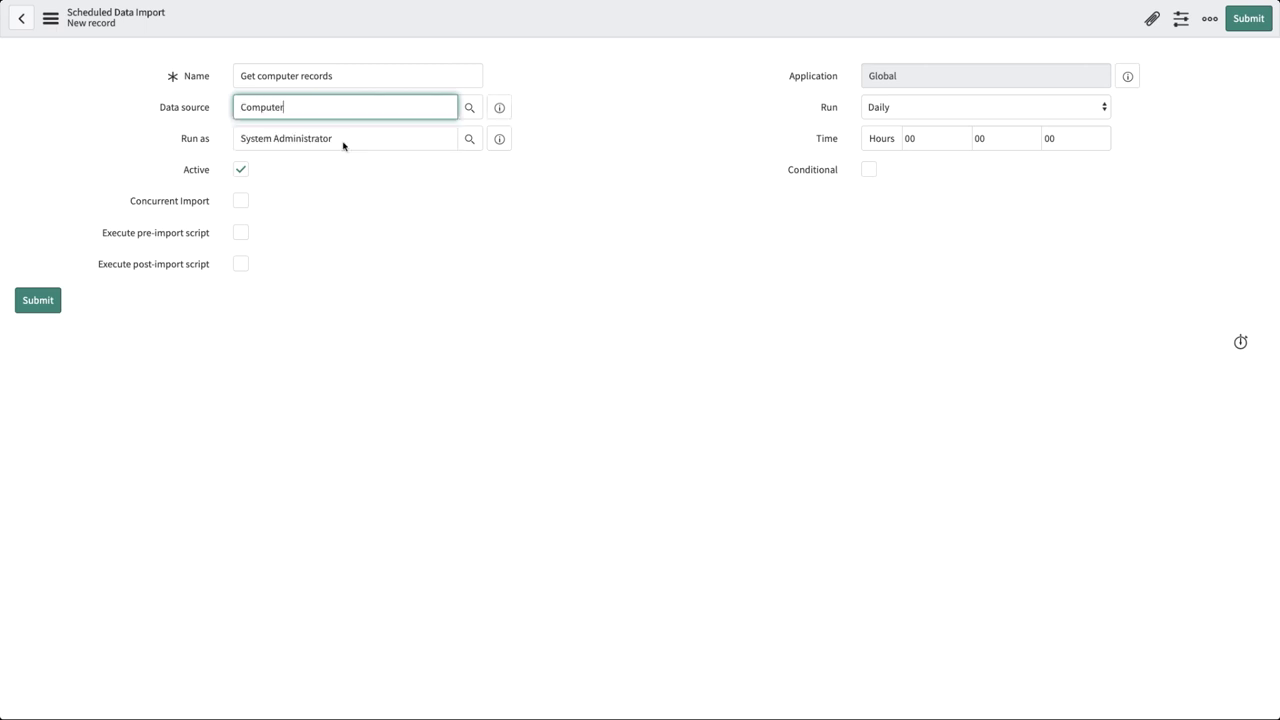
pyautogui.click(38, 301)
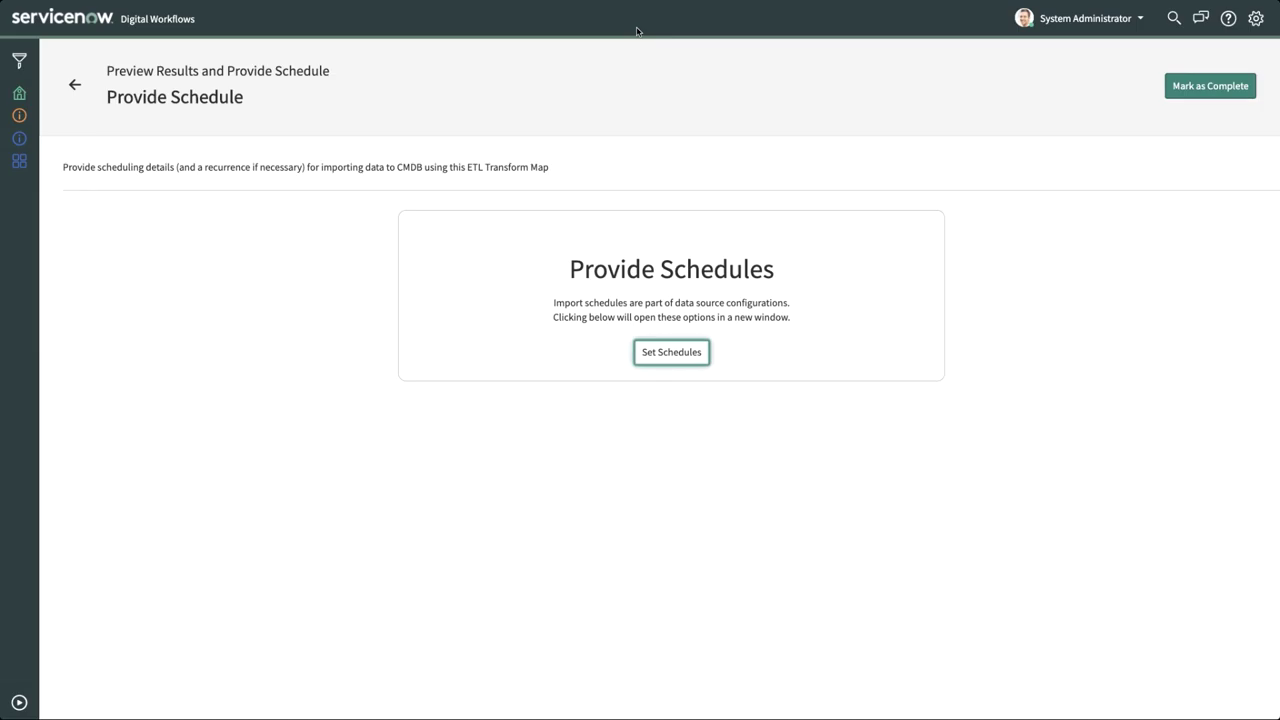
# Mark the schedule step complete and open the Computers list by filtering the navigator for 'computer'
pyautogui.click(1211, 93)
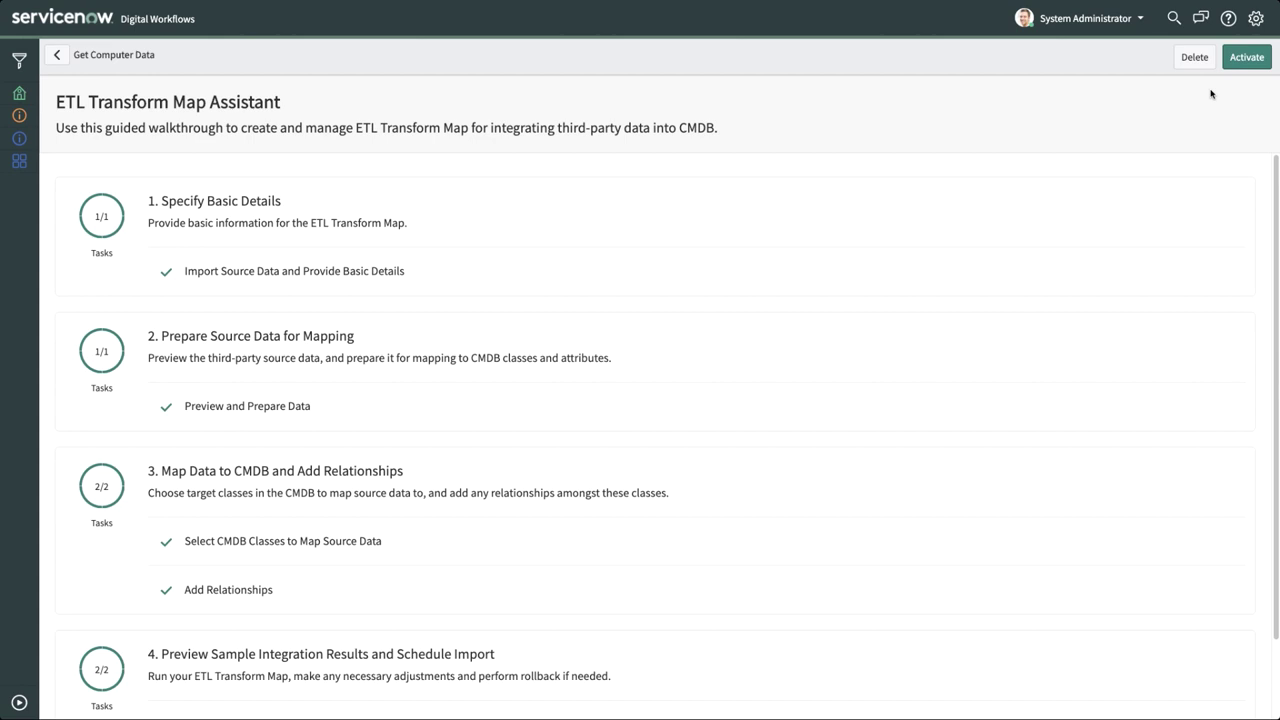
pyautogui.click(19, 61)
pyautogui.write('computer')
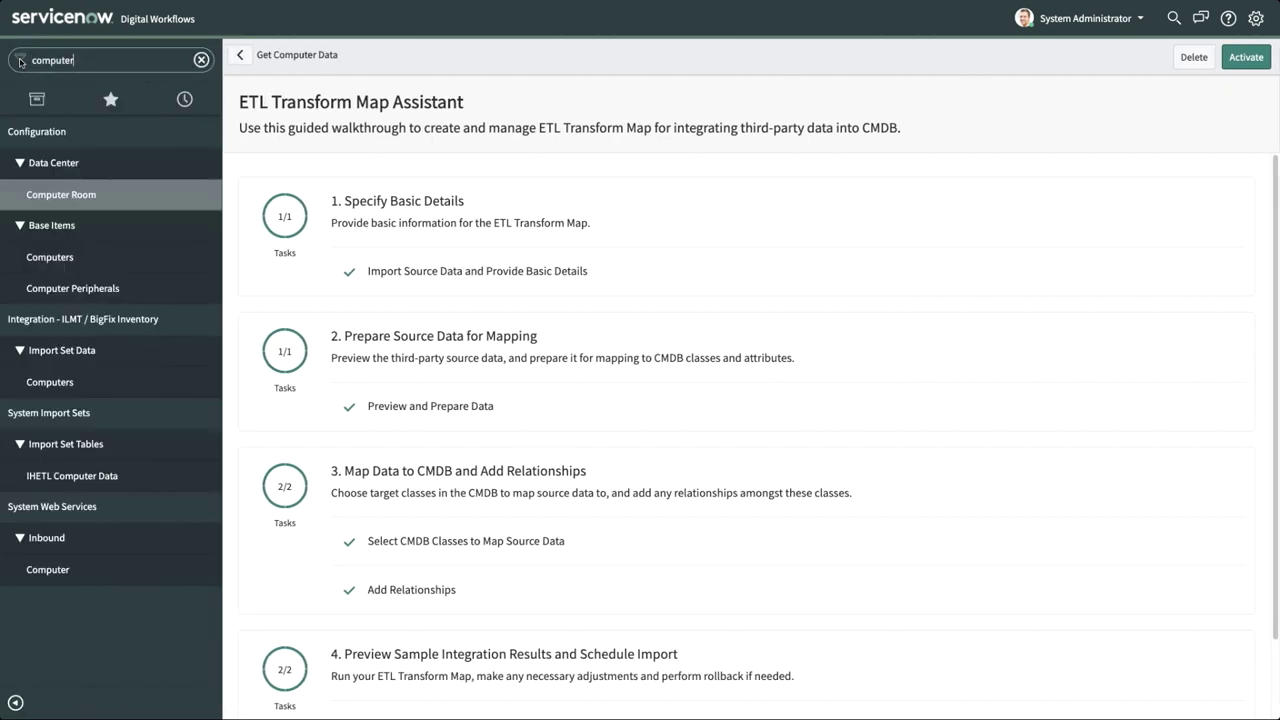
pyautogui.click(111, 257)
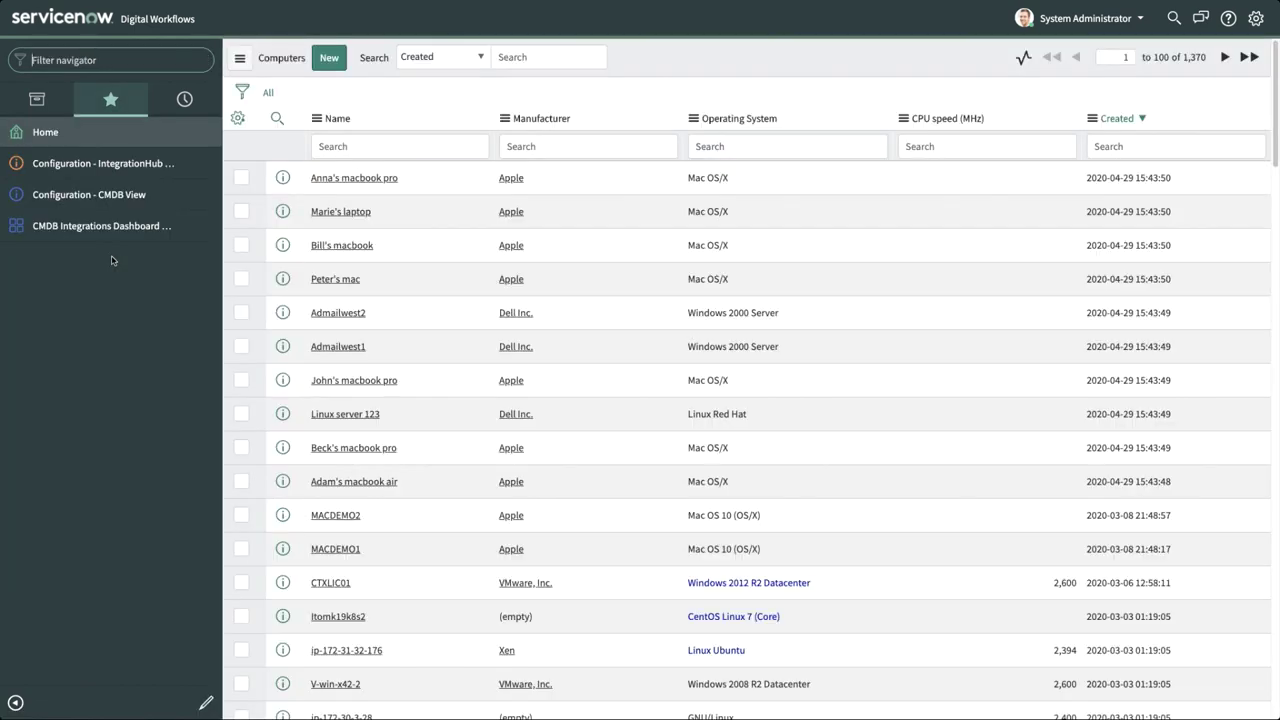
# Open the CMDB Integrations Dashboard on its Integration Errors view: 46 Jamf rows with errors
pyautogui.click(114, 167)
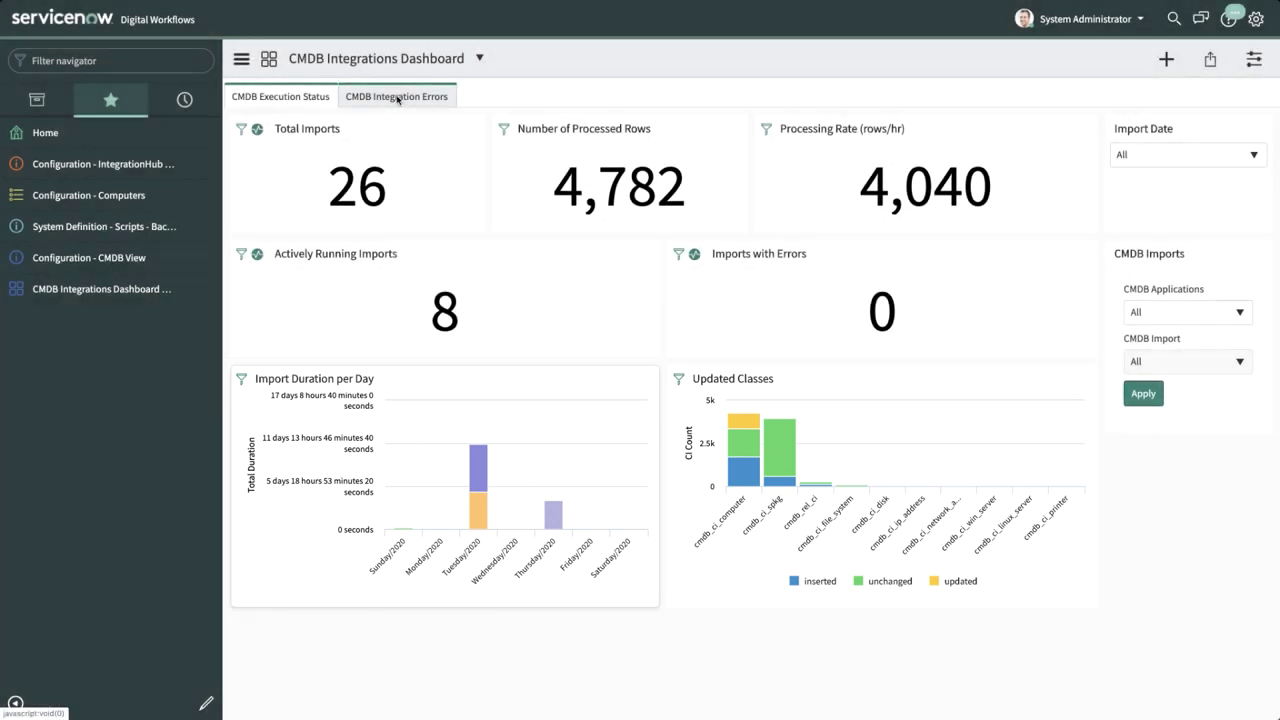
pyautogui.click(397, 97)
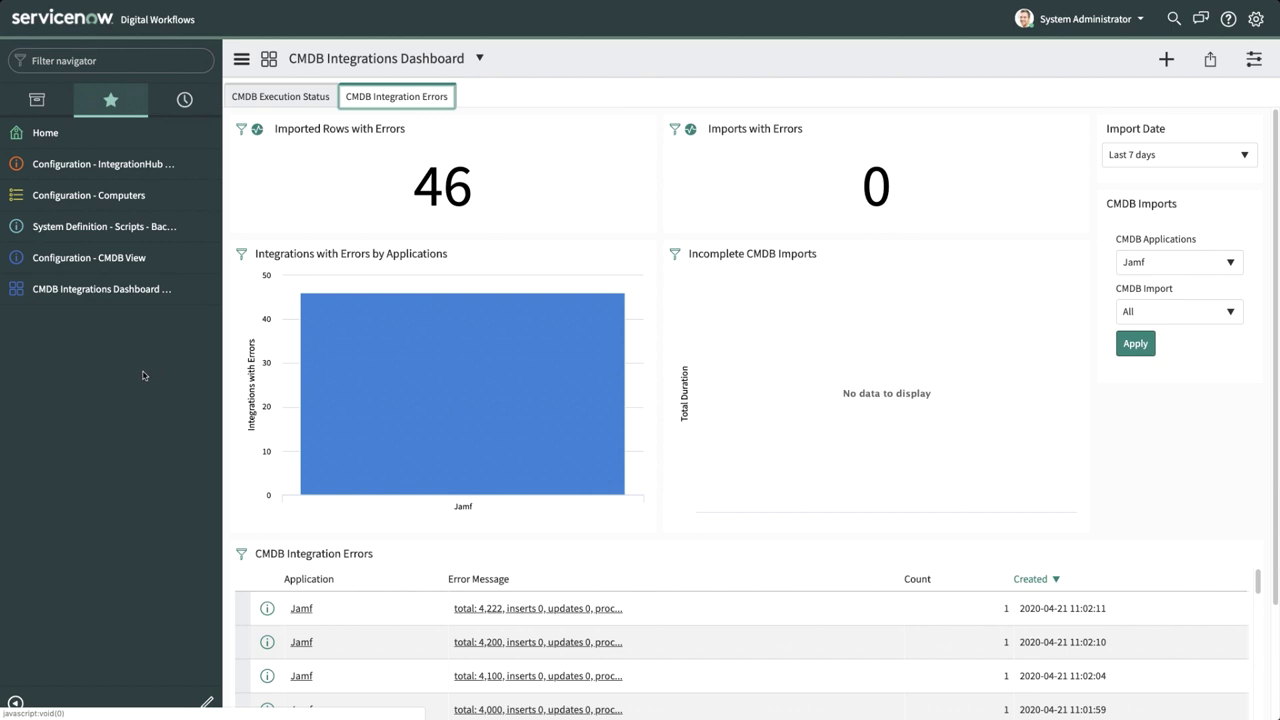
# Filter the CMDB Execution Status view to the Jamf application, showing 2 total imports
pyautogui.click(282, 97)
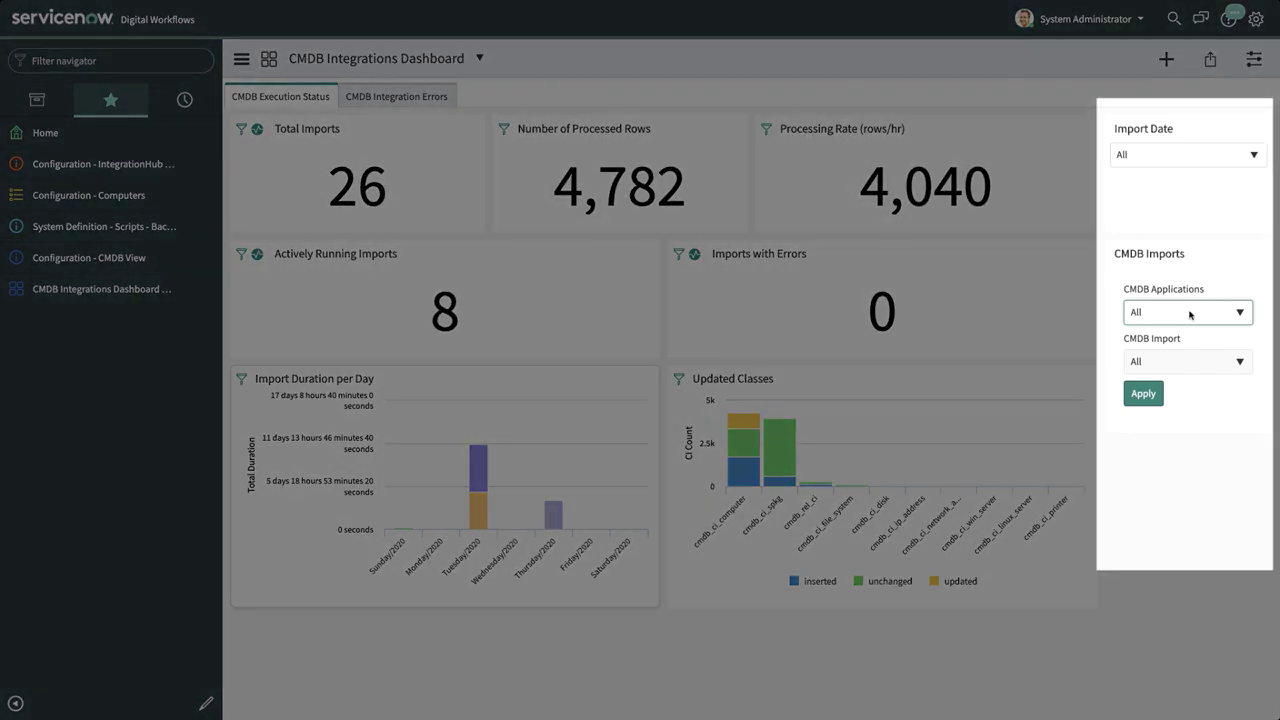
pyautogui.click(1189, 314)
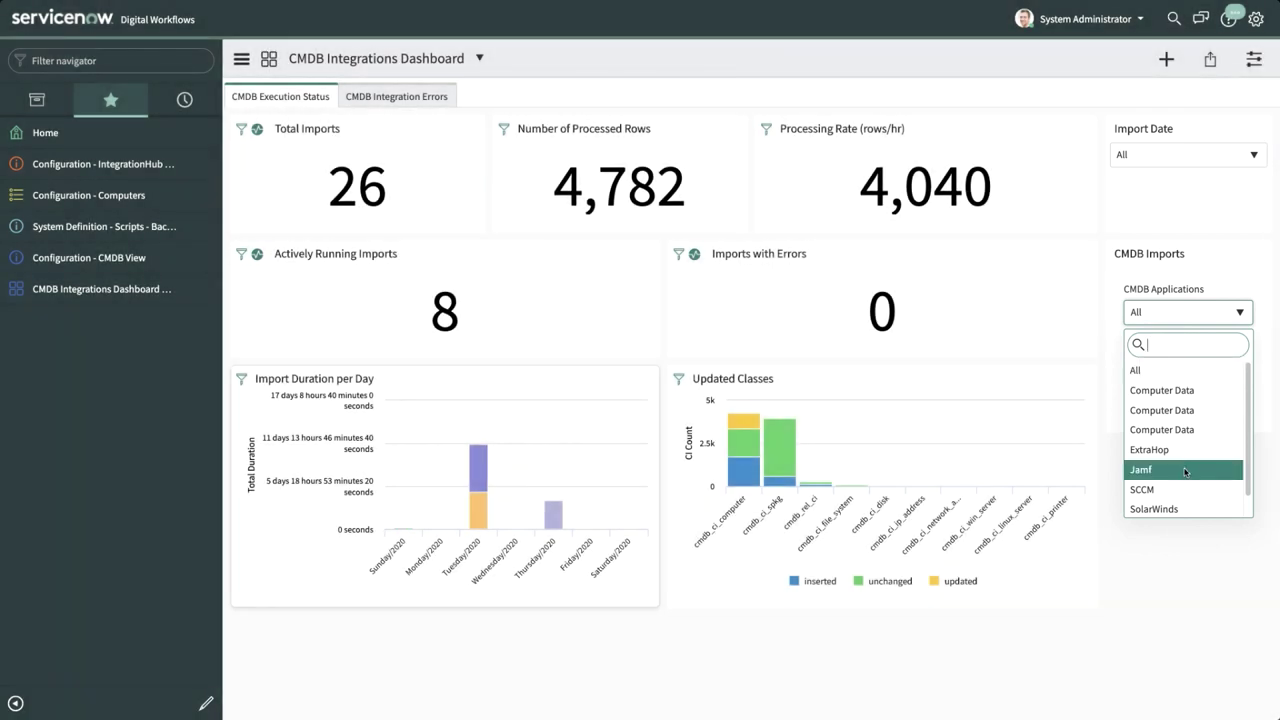
pyautogui.click(1185, 470)
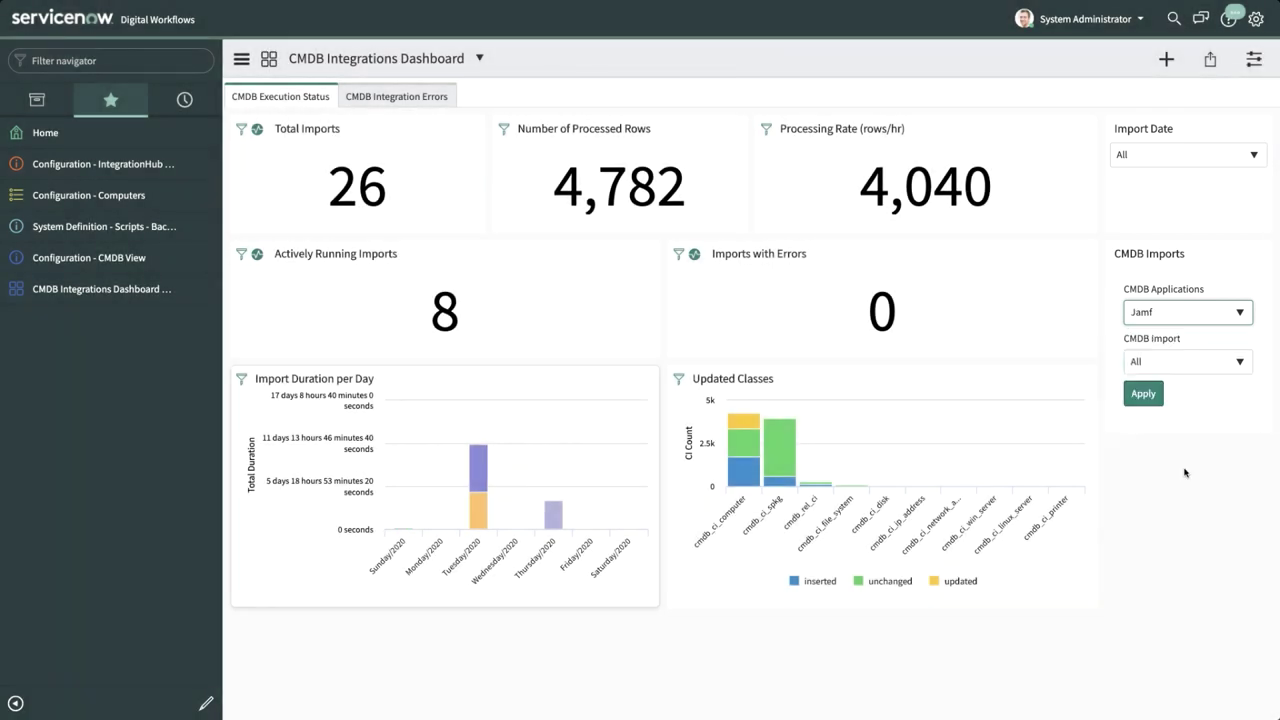
pyautogui.click(1146, 395)
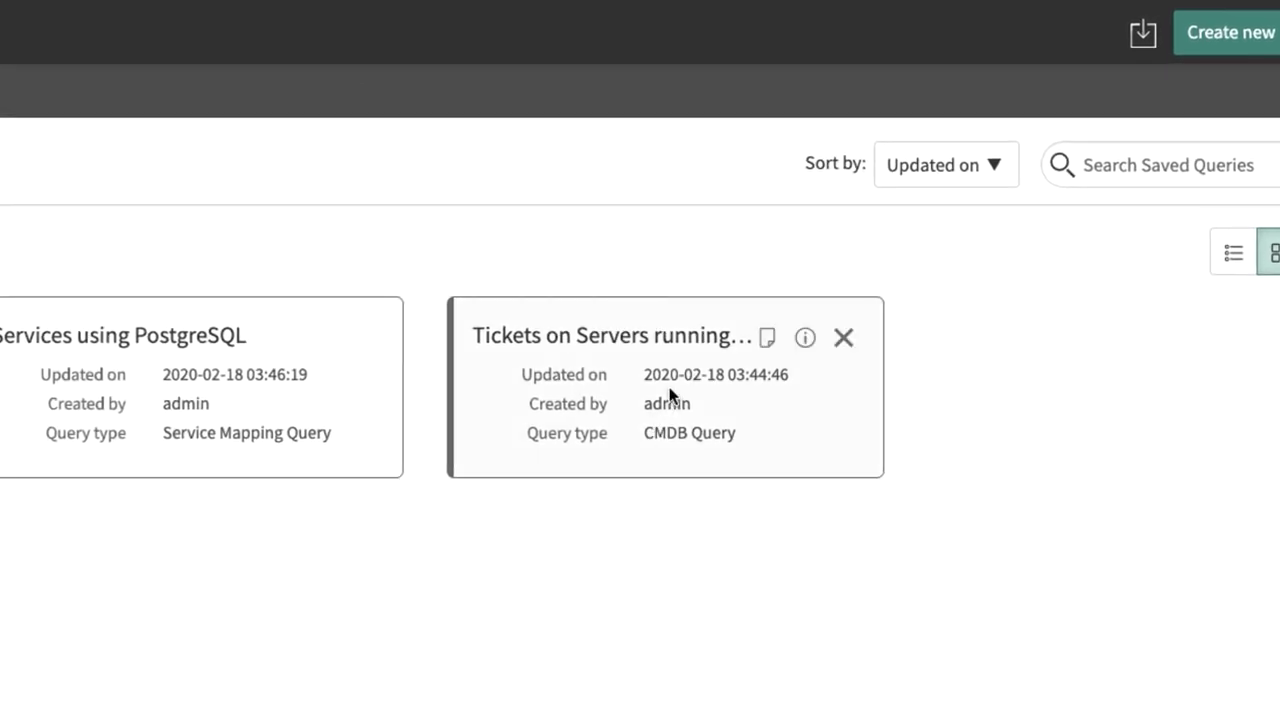
# Open the 'Tickets on Servers running Postgresql' saved query card
pyautogui.click(669, 398)
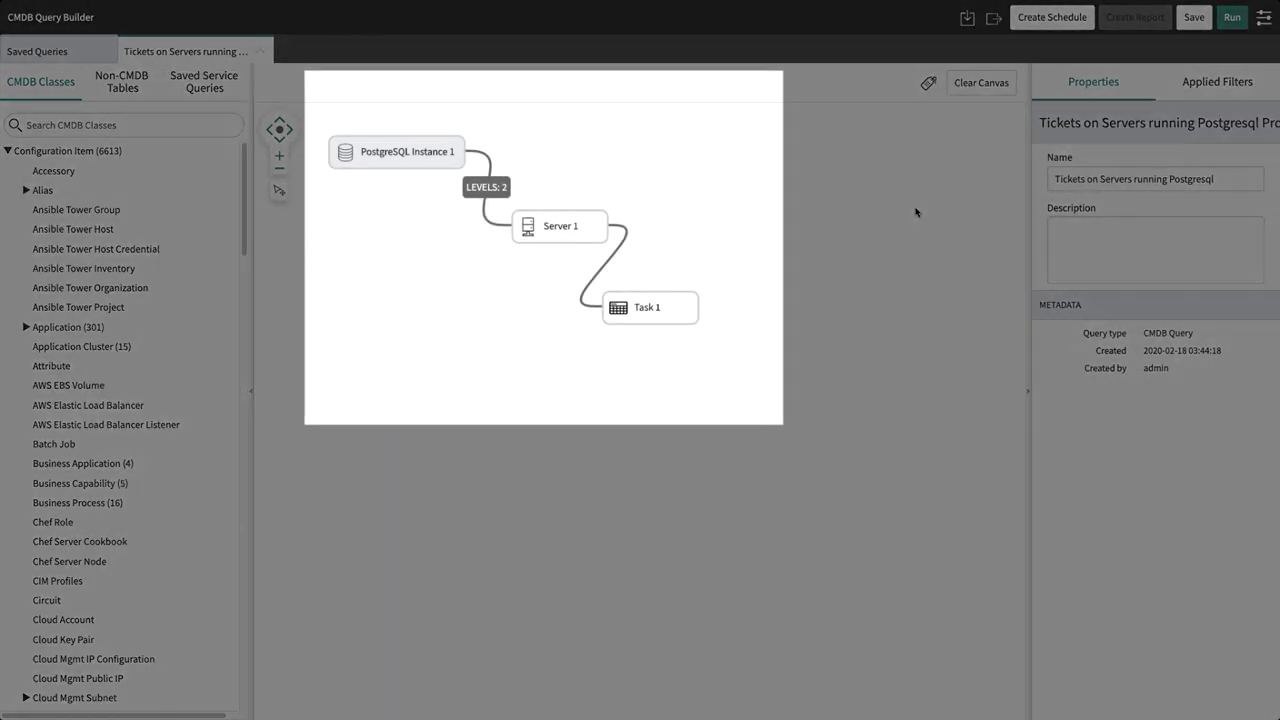
# Inspect the PostgreSQL node and connectors, ending on Server 1–Task 1 using Configuration item
pyautogui.click(398, 156)
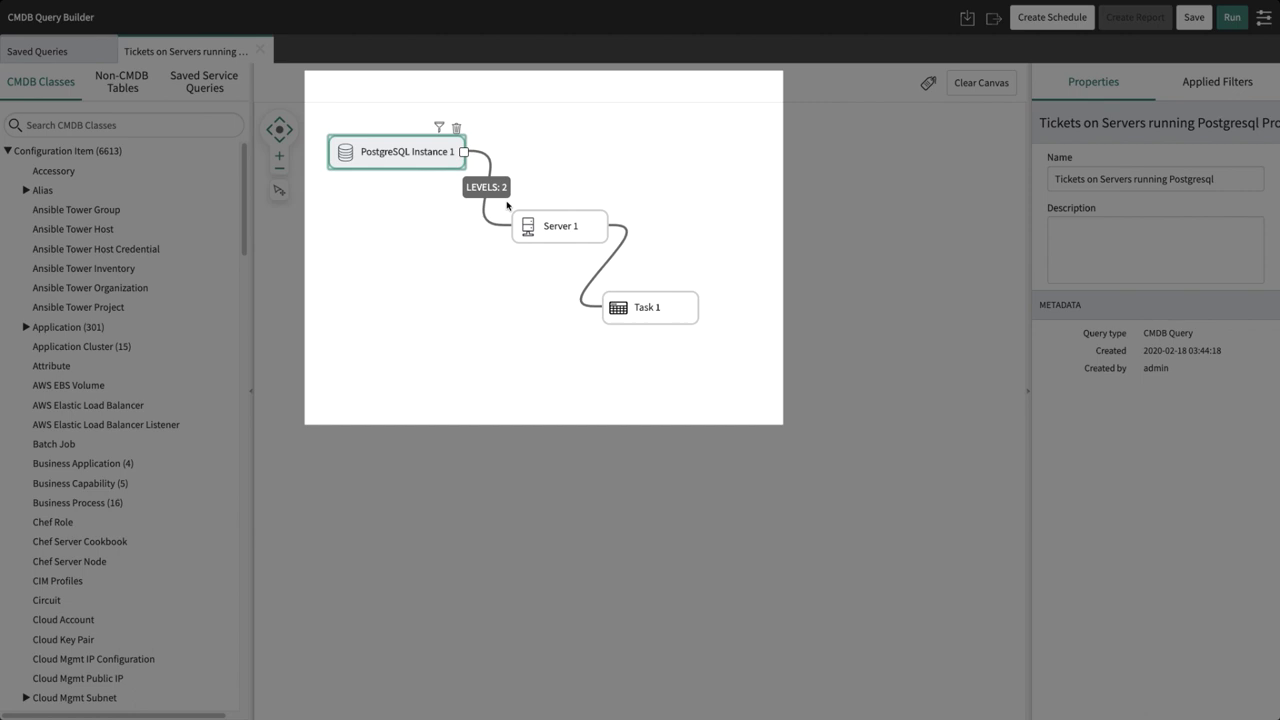
pyautogui.click(585, 255)
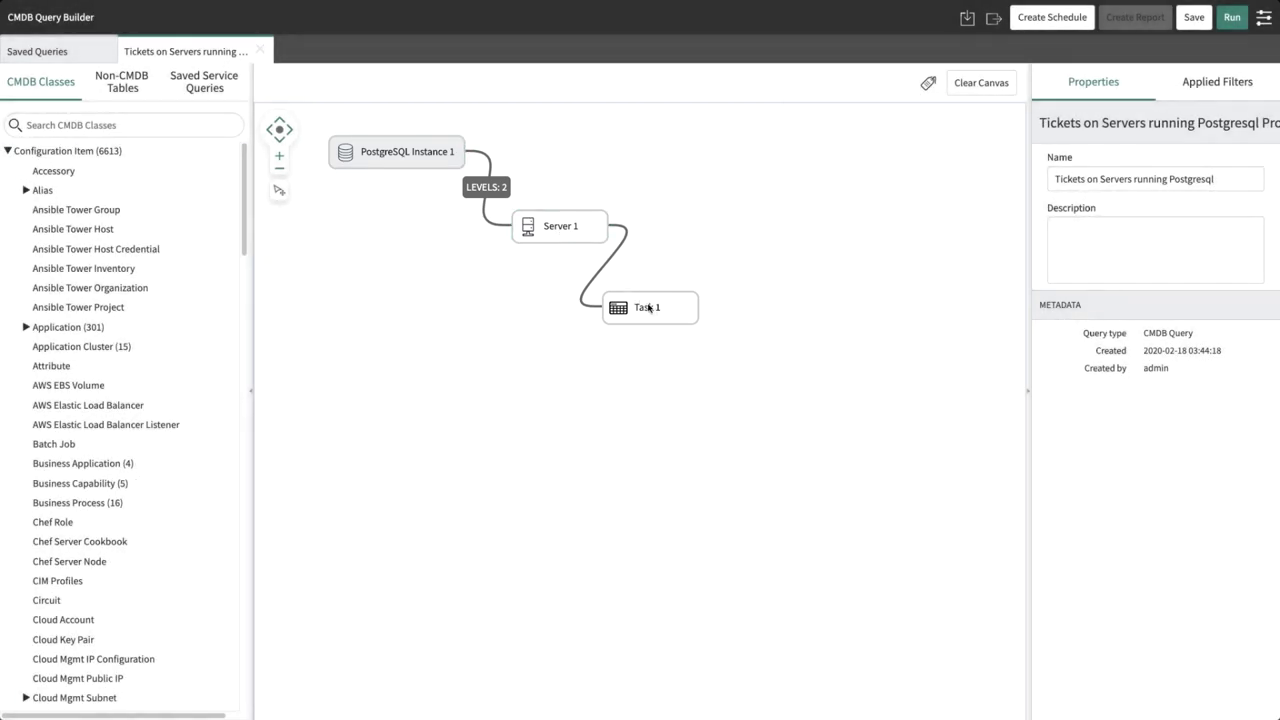
pyautogui.moveTo(651, 310)
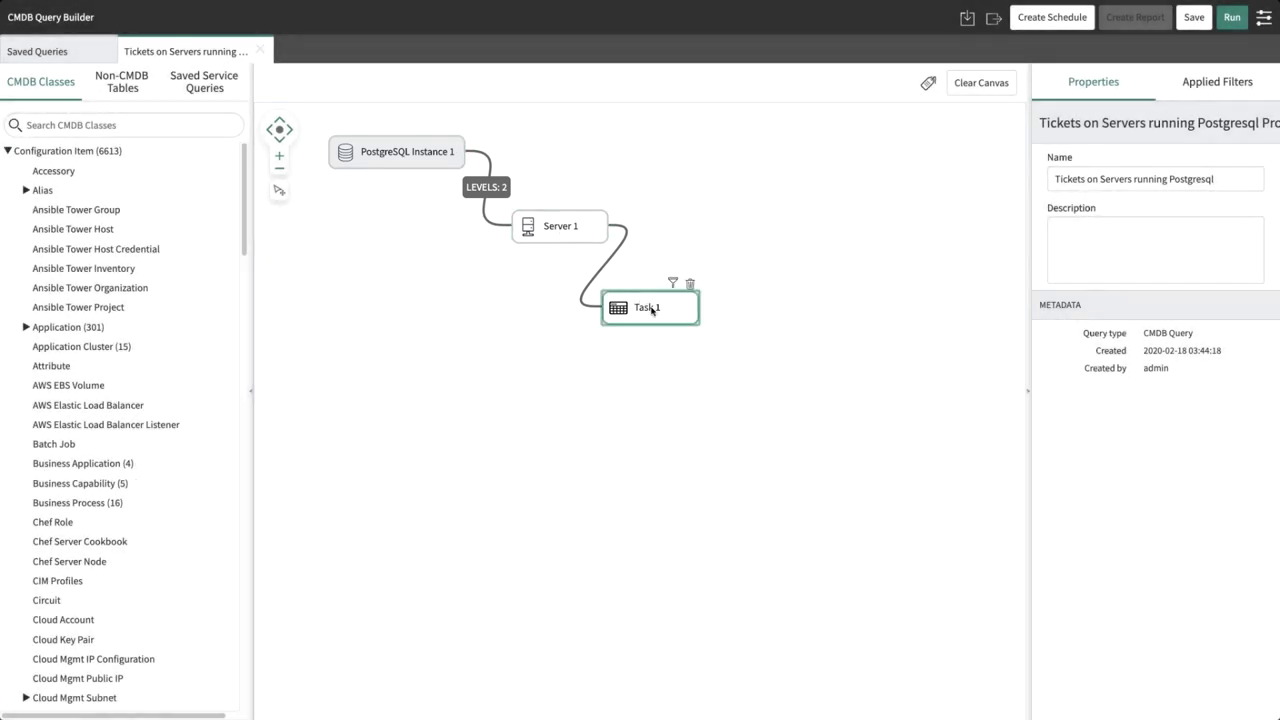
pyautogui.click(651, 310)
pyautogui.click(492, 193)
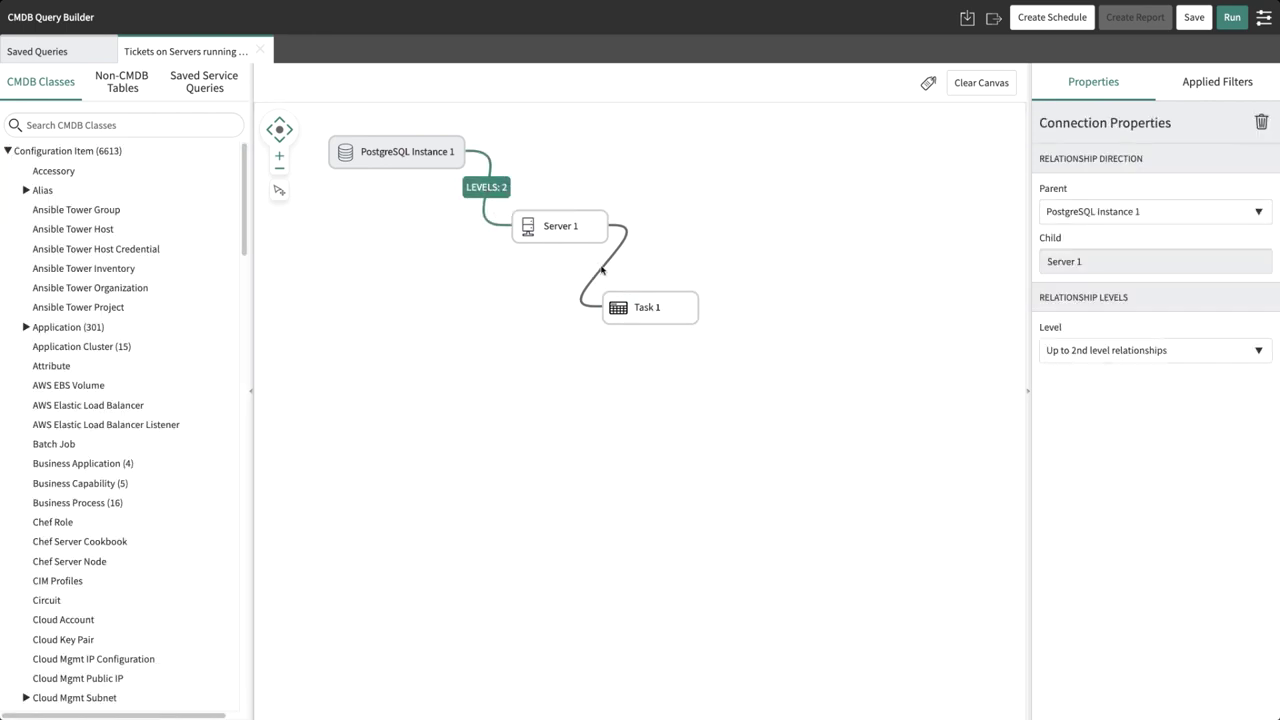
pyautogui.click(605, 271)
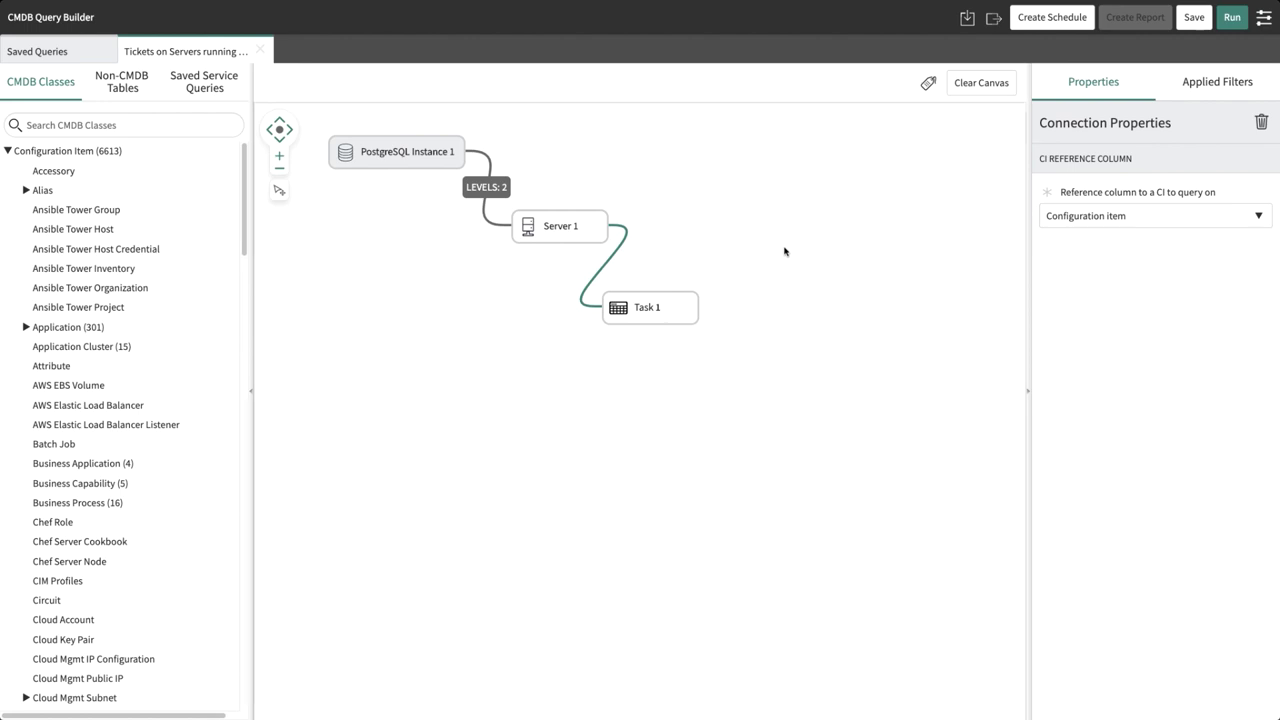
# Create a daily email schedule of the query results named 'Servers running PostgreSQL'
pyautogui.click(785, 251)
pyautogui.click(1053, 25)
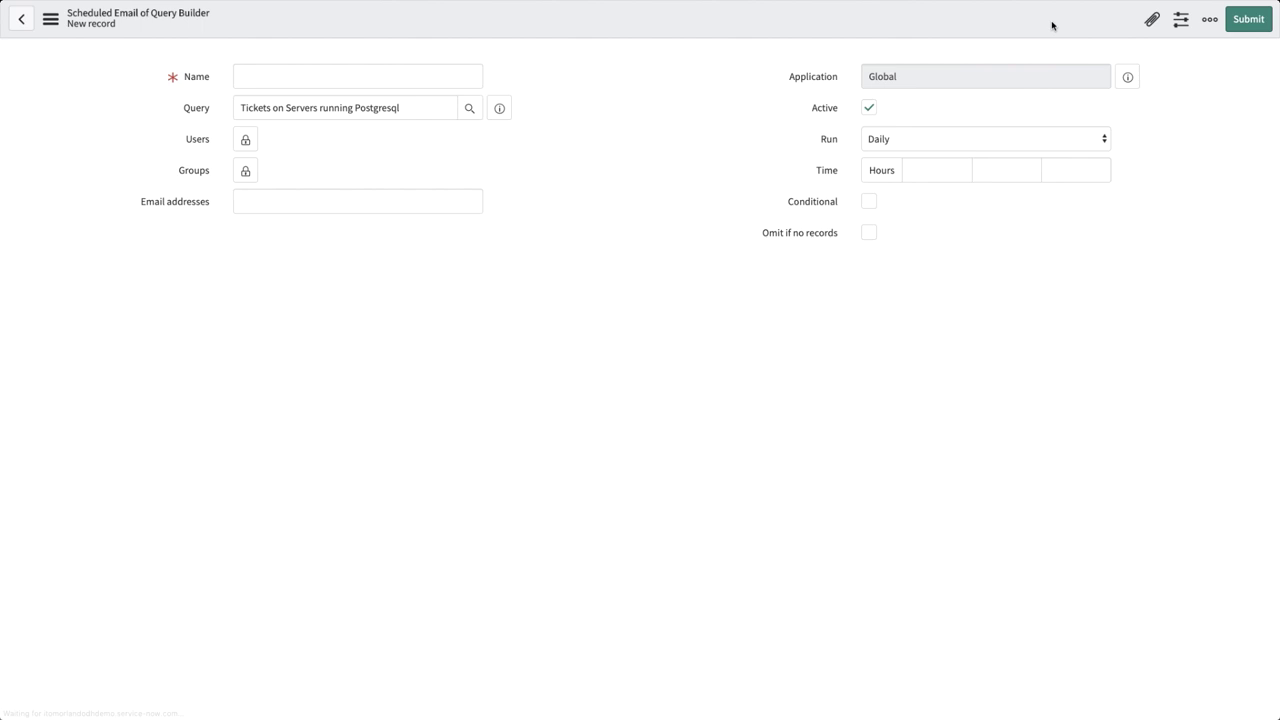
pyautogui.write('Servers')
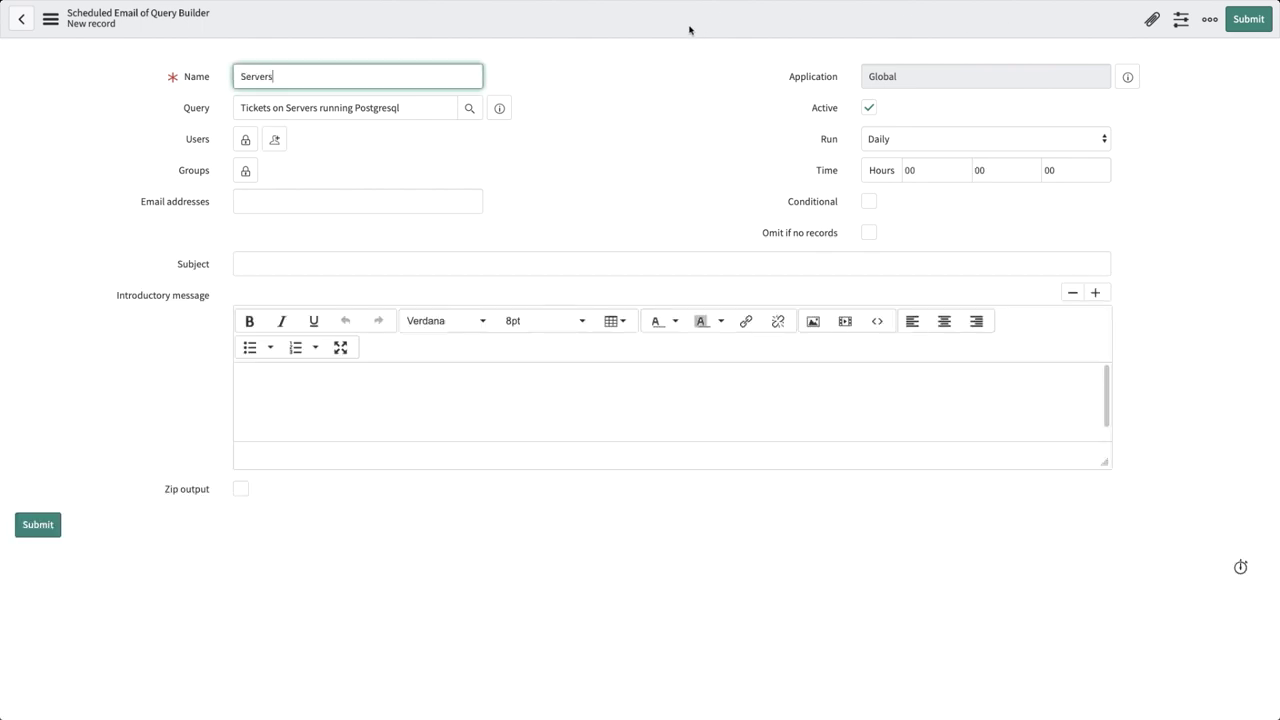
pyautogui.write(' running PostgreSQL')
pyautogui.click(38, 526)
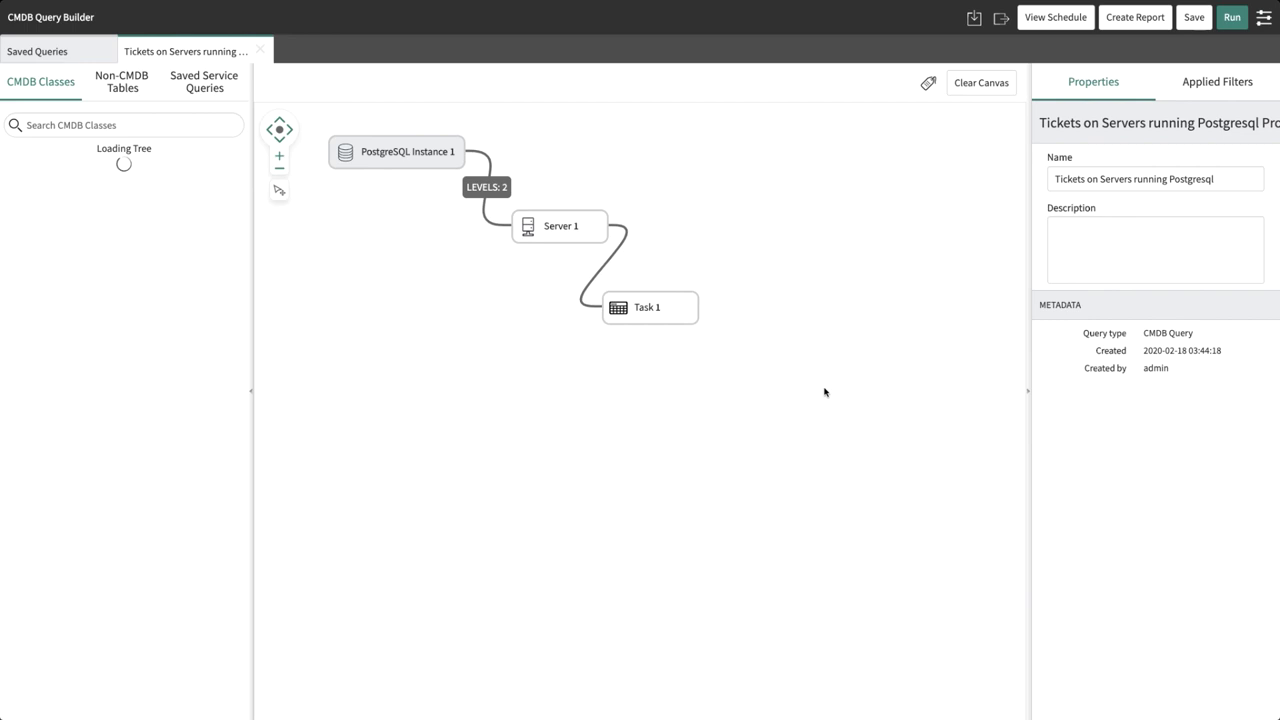
# Run the query and start a vertical bar chart report from its results
pyautogui.click(1236, 20)
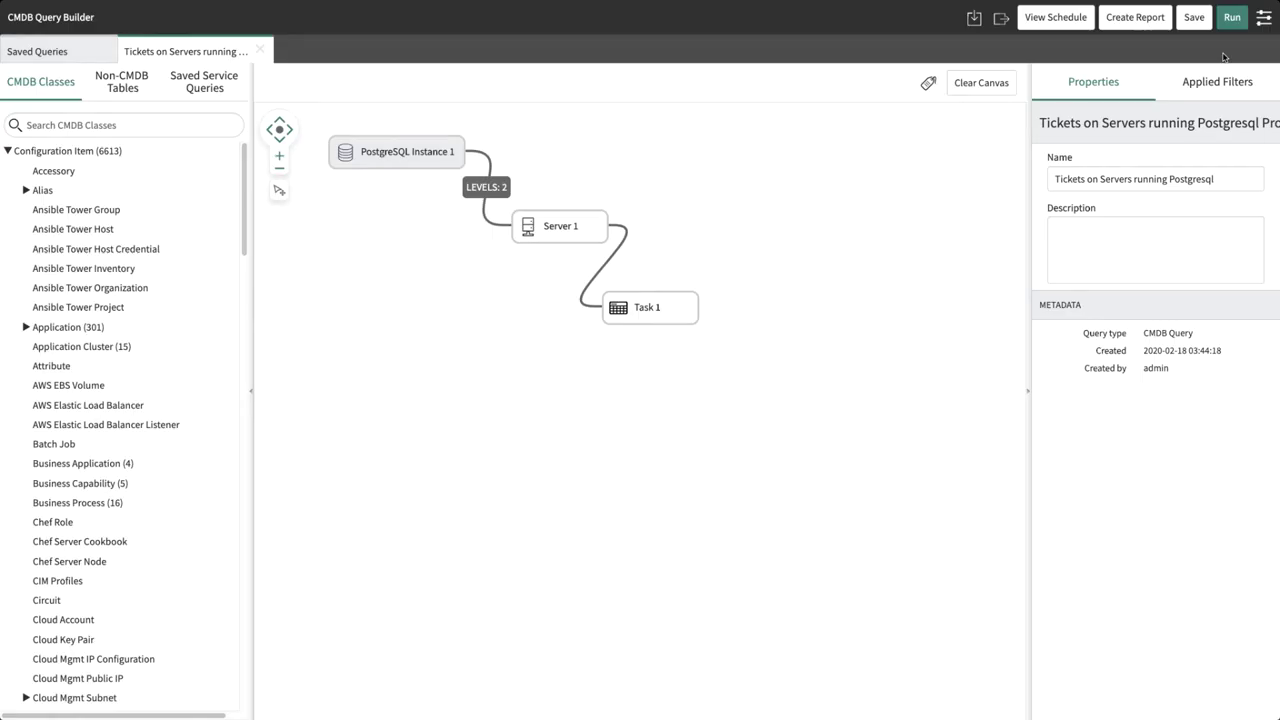
pyautogui.click(1139, 24)
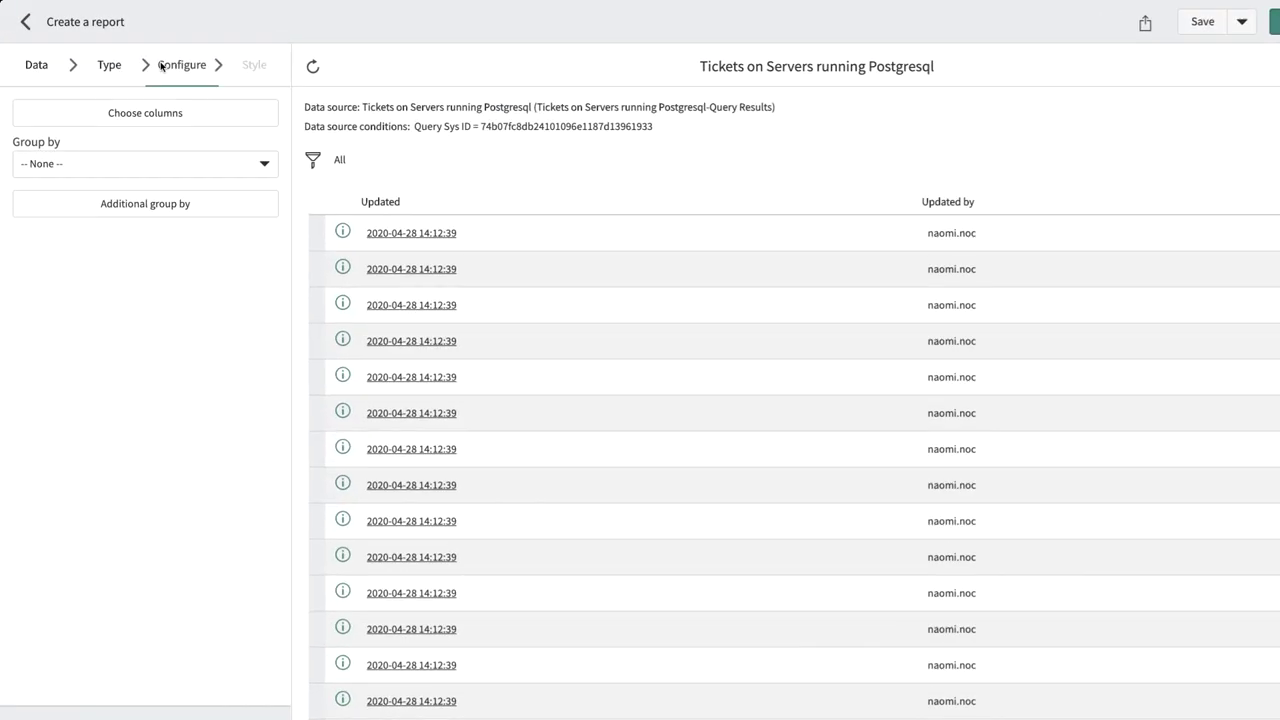
pyautogui.click(102, 62)
pyautogui.click(112, 373)
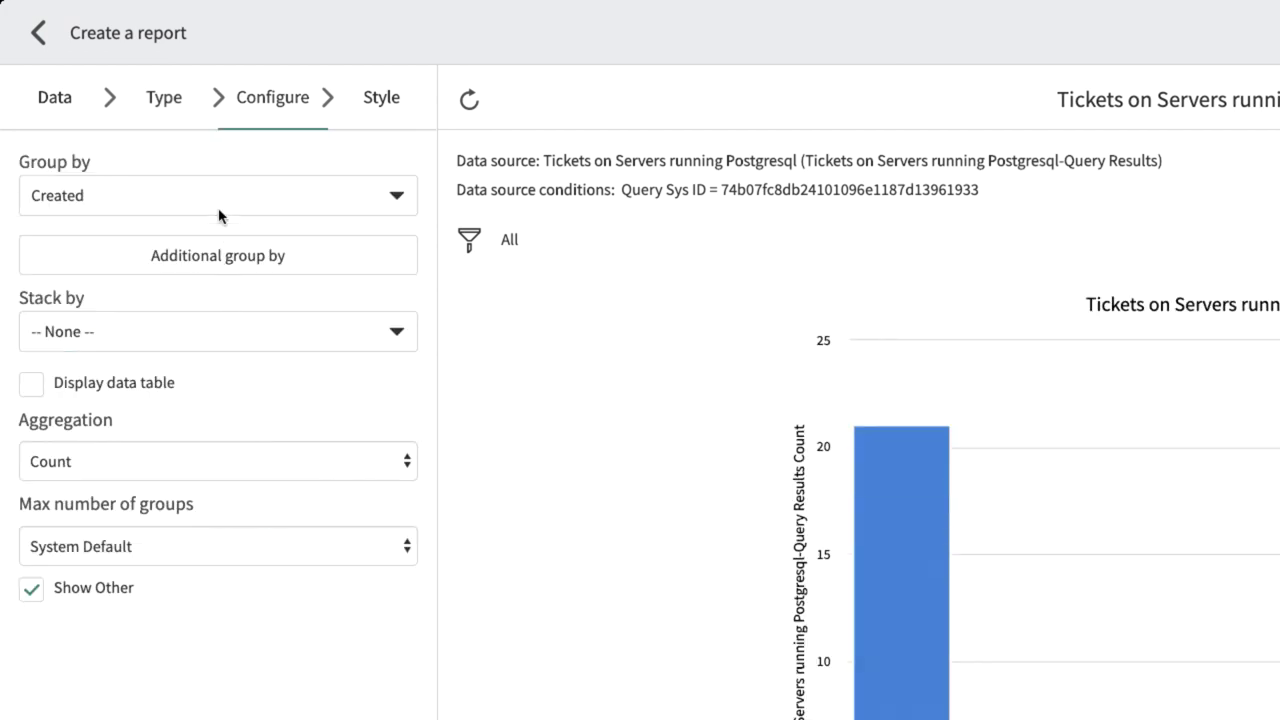
# Group the report by Task 1 > Task type and save it
pyautogui.click(220, 209)
pyautogui.click(286, 640)
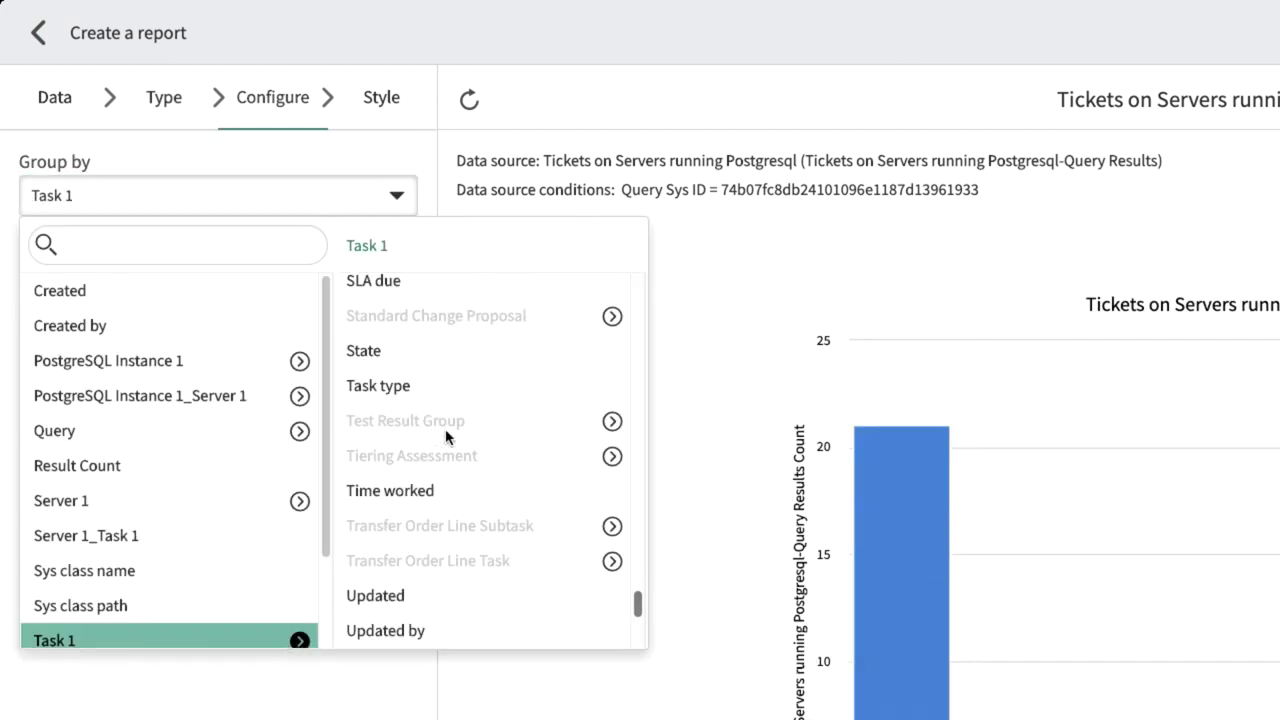
pyautogui.click(481, 391)
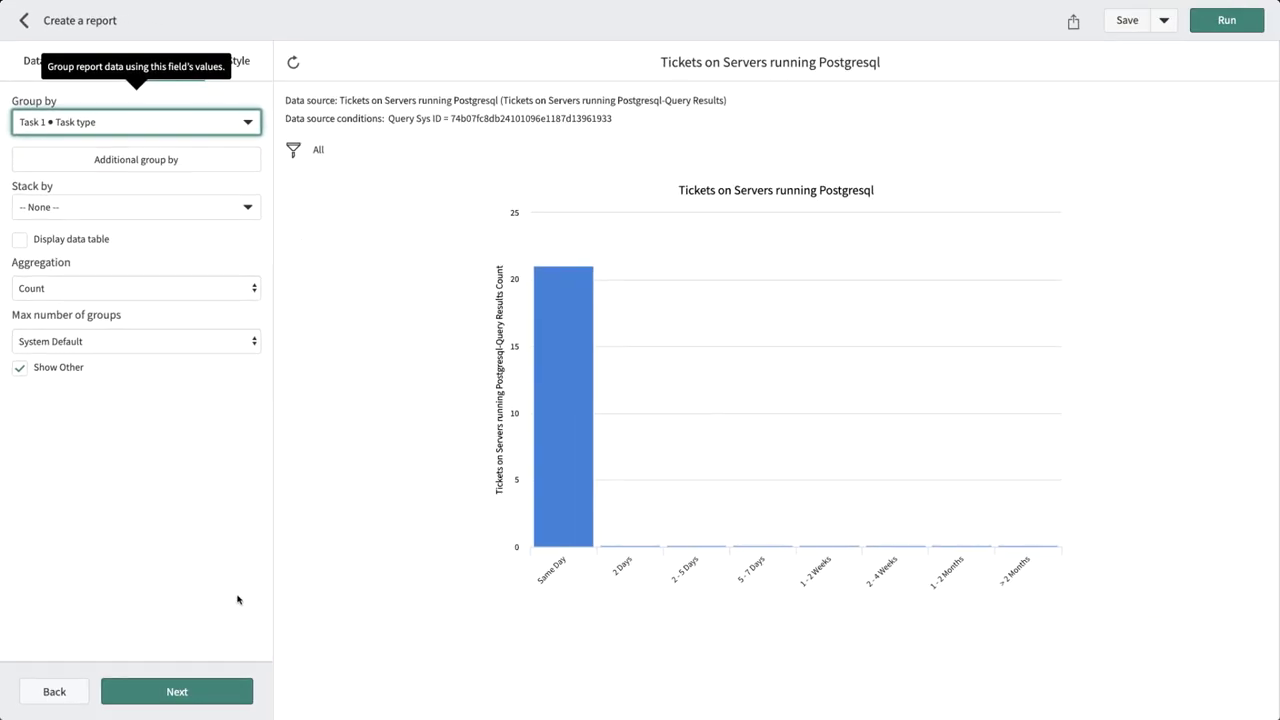
pyautogui.click(220, 691)
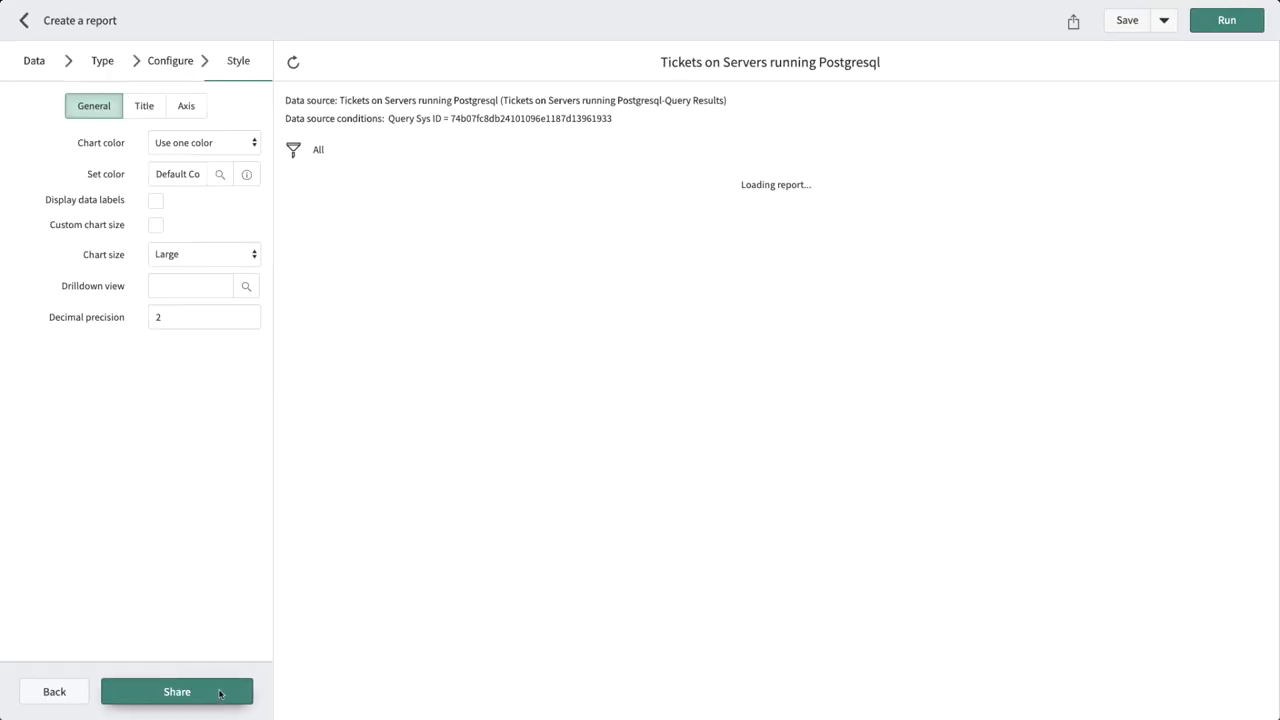
pyautogui.click(1127, 21)
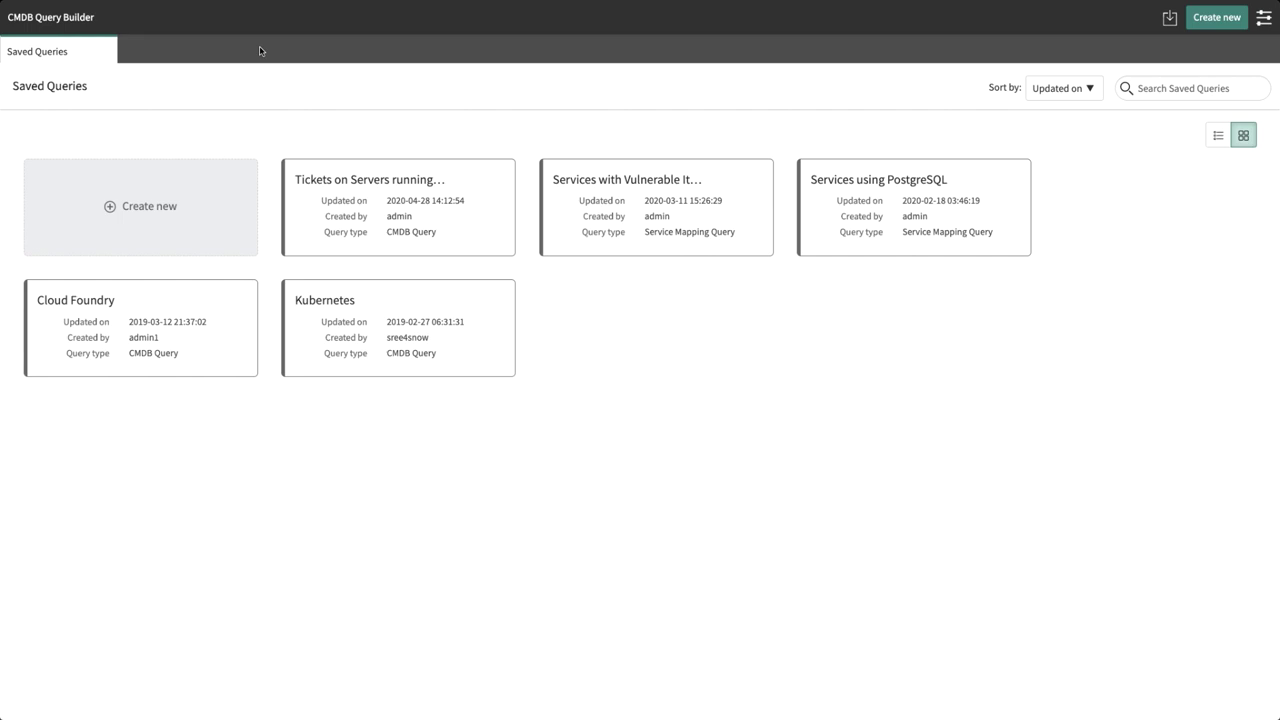
# Run the saved Services using PostgreSQL query (3 services returned), then close its tab
pyautogui.click(914, 209)
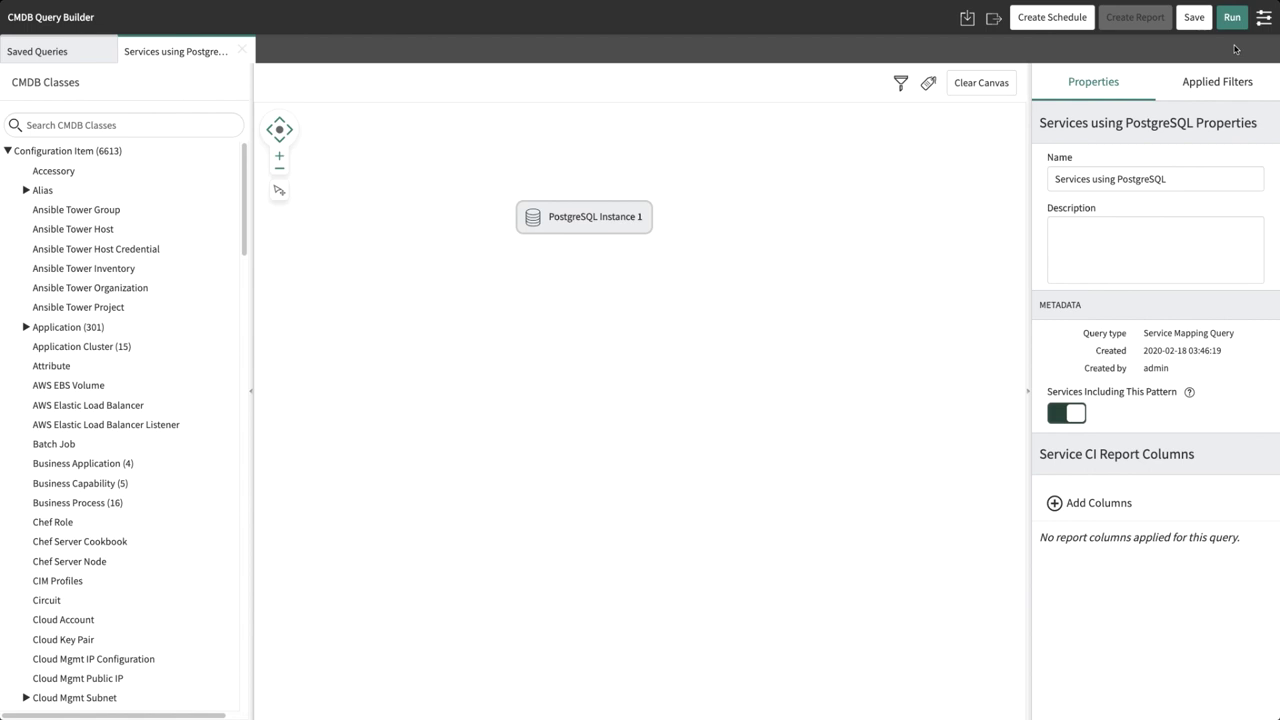
pyautogui.click(1236, 17)
pyautogui.click(242, 50)
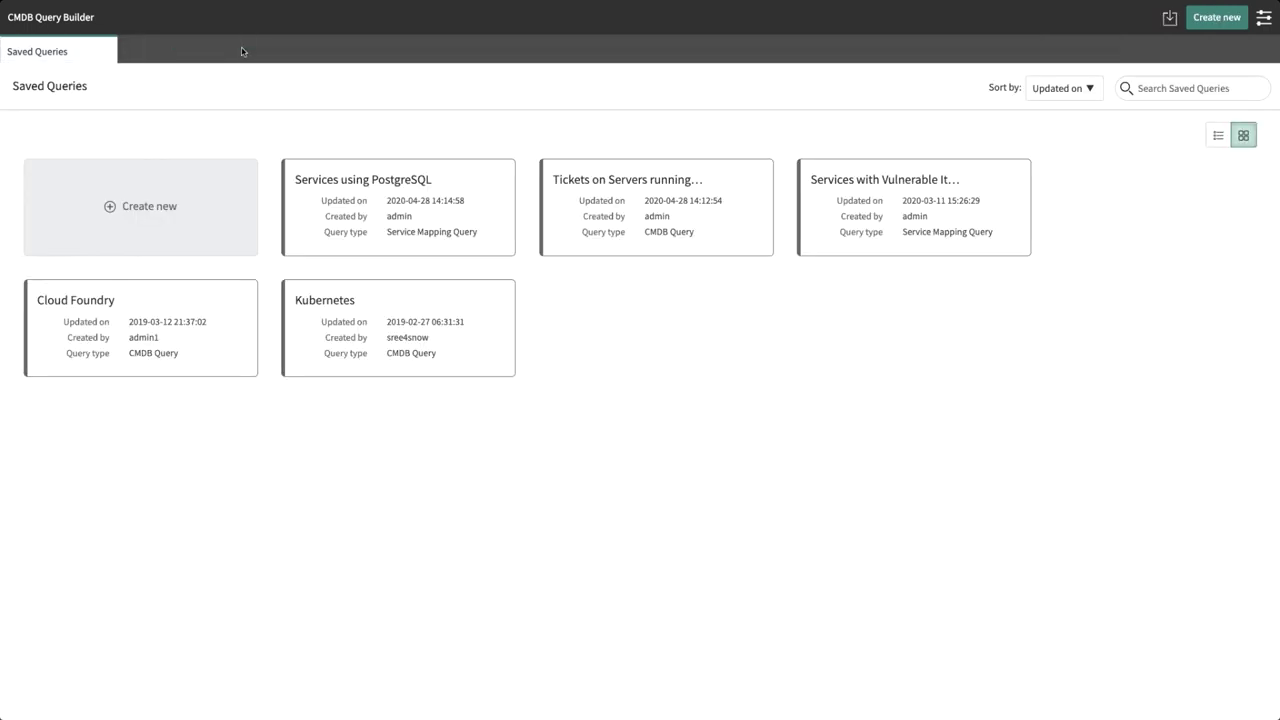